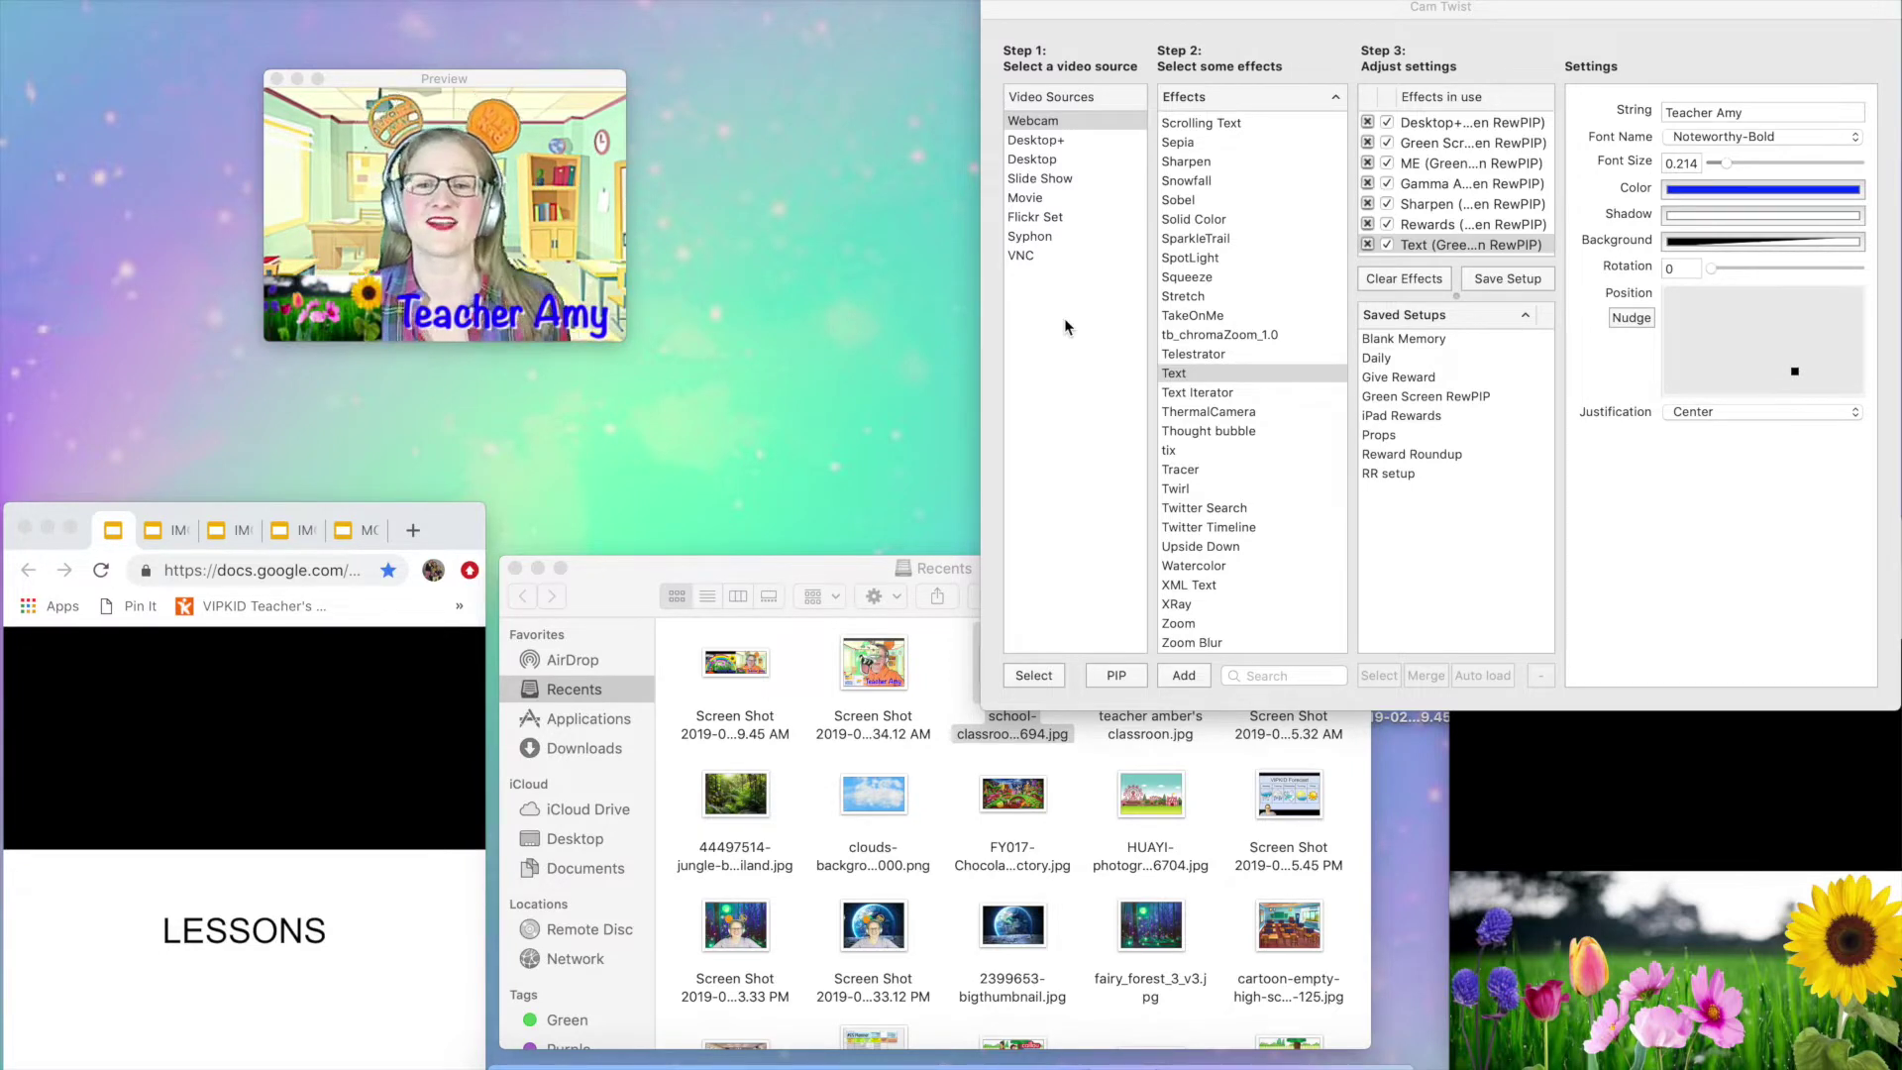
- Load the Give Reward setup, then switch back to the Green Screen RewPIP setup
left_click(1064, 318)
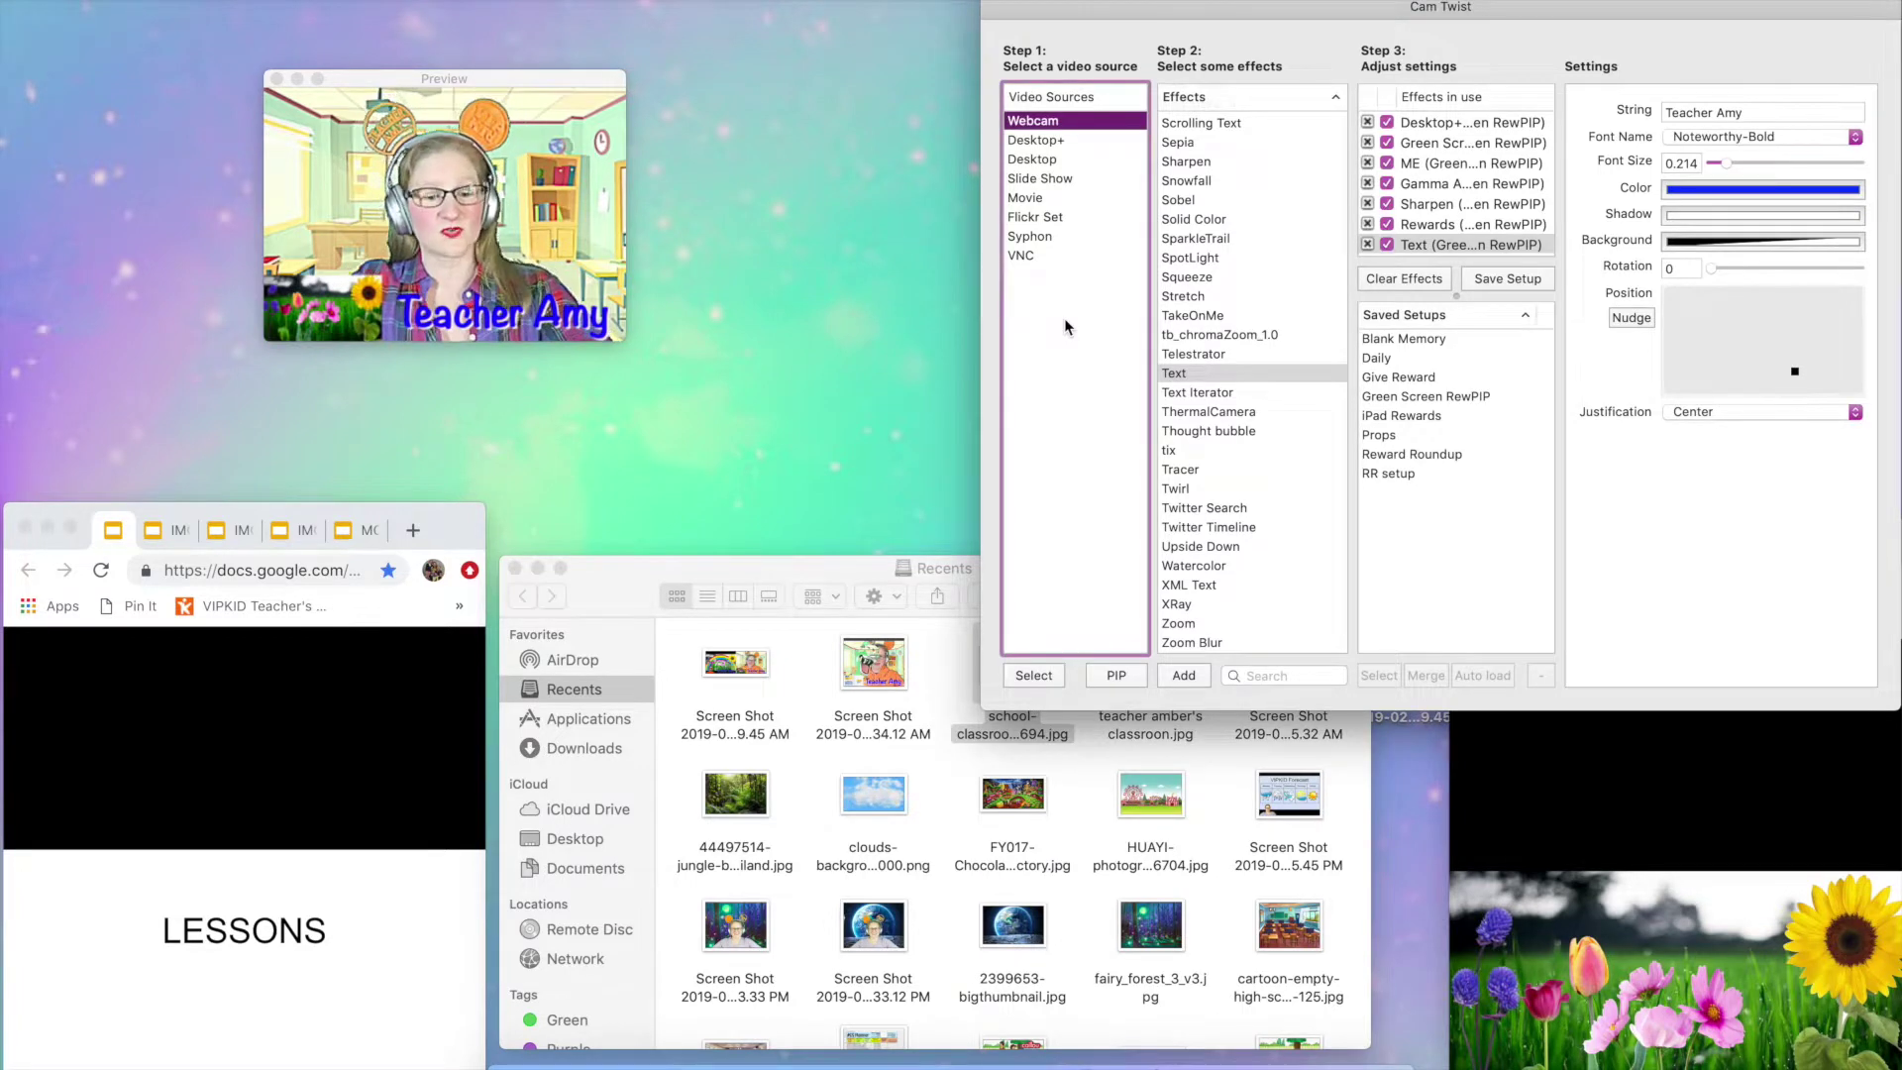
key("F3")
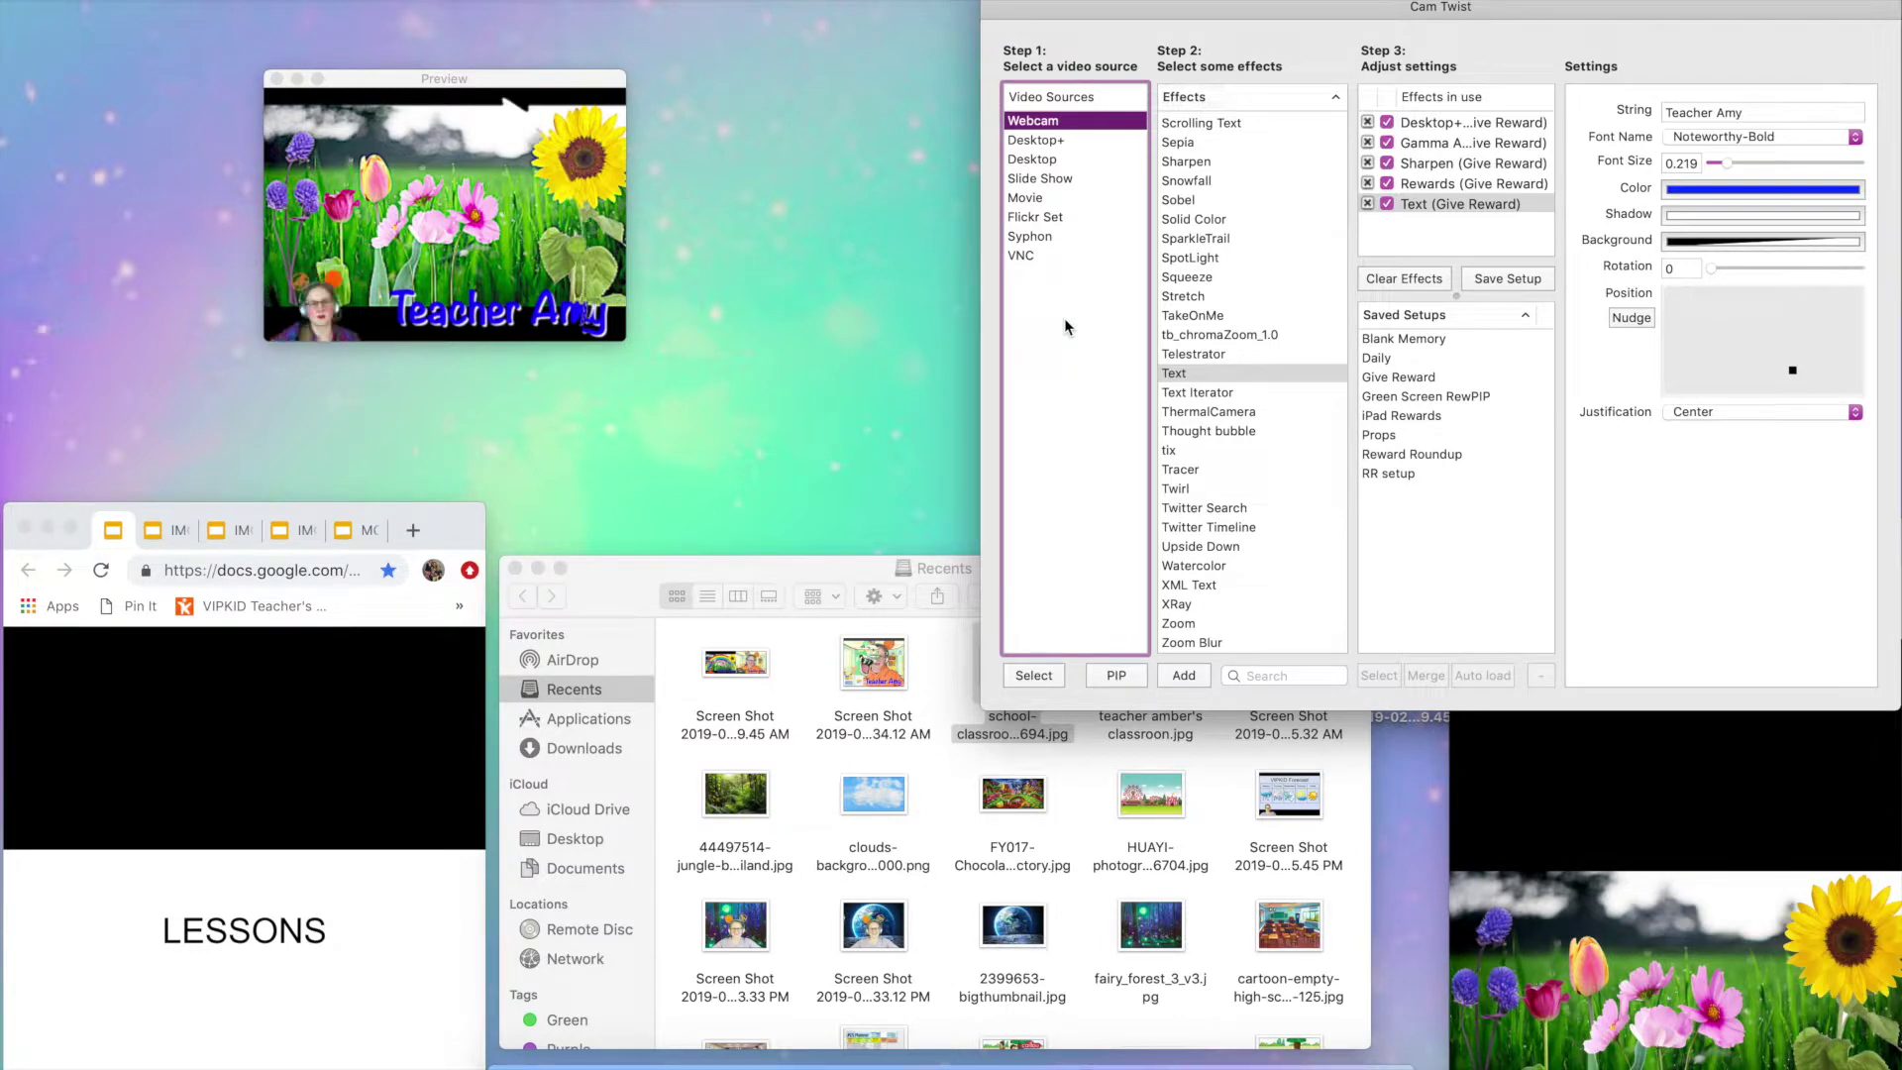
key("ctrl+4")
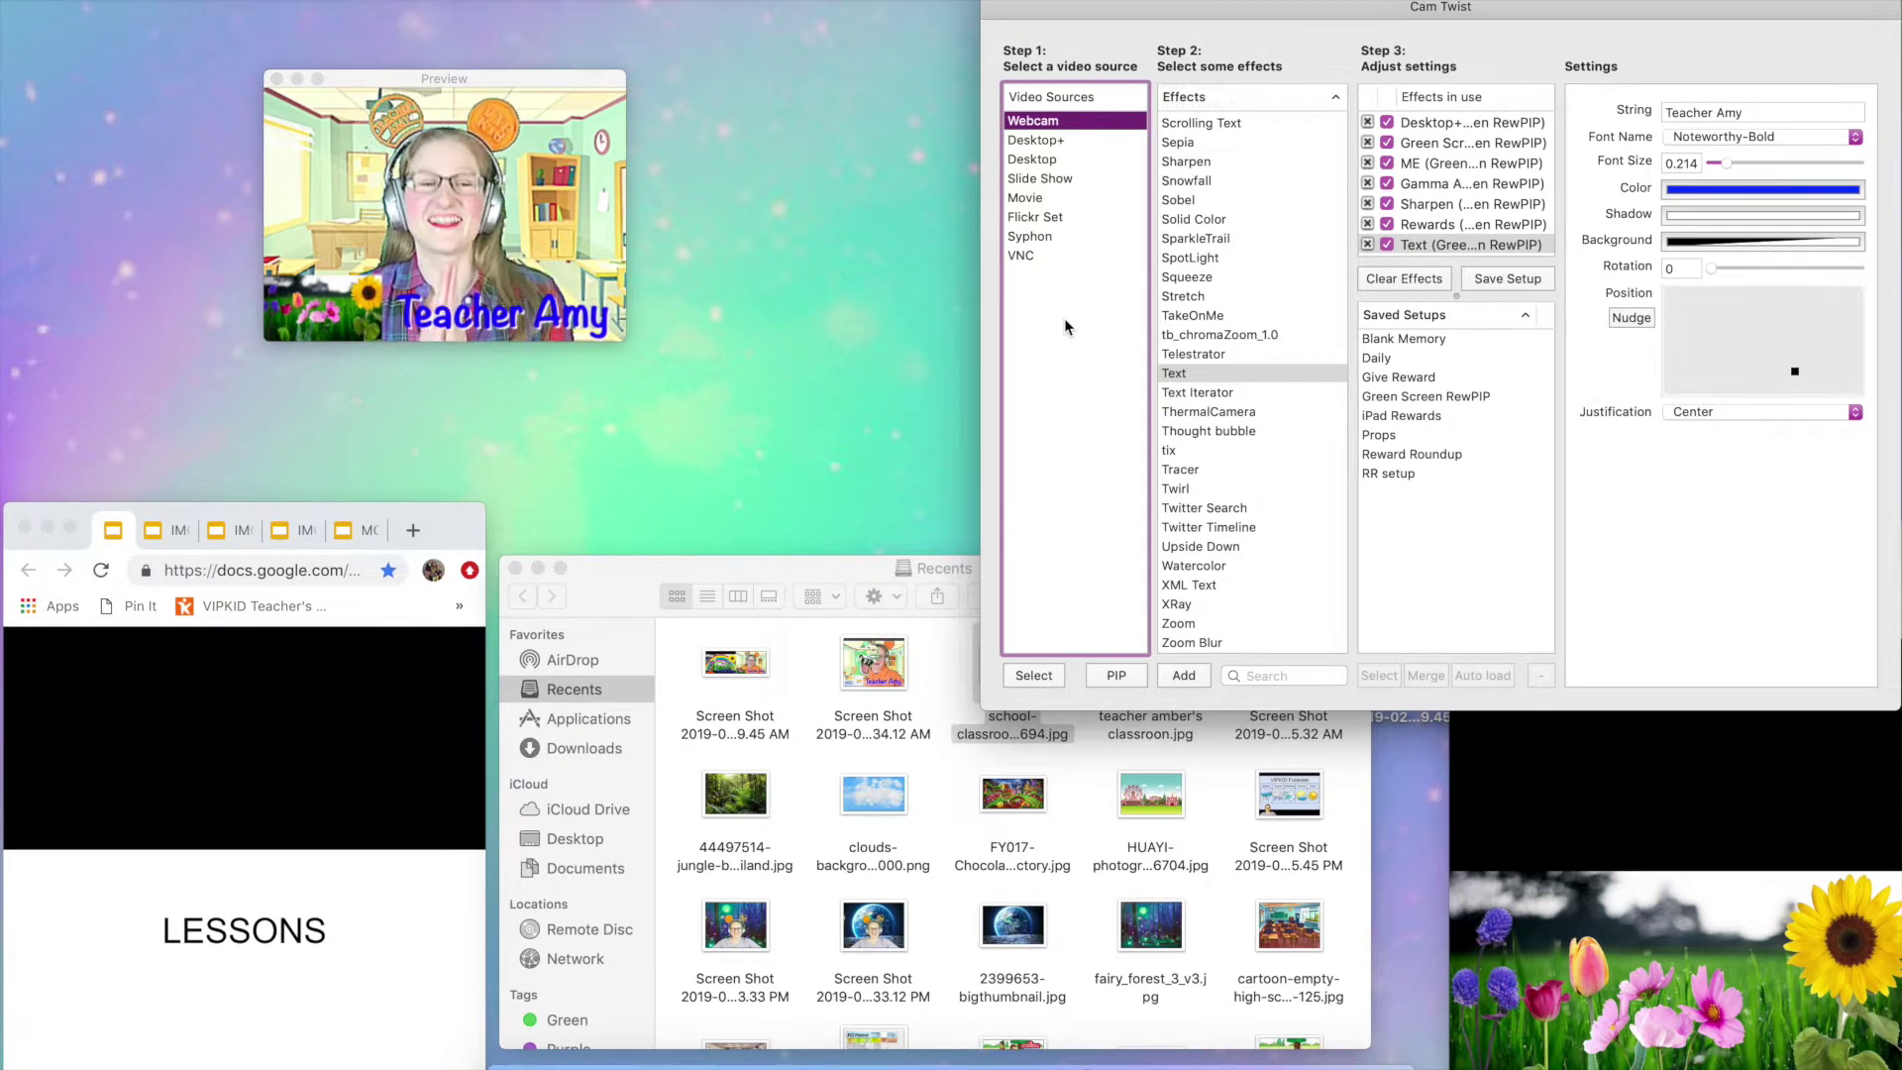
- Clear the effects, remove Desktop+, add Webcam on the FaceTime HD Camera, then remove it again
left_click(1411, 282)
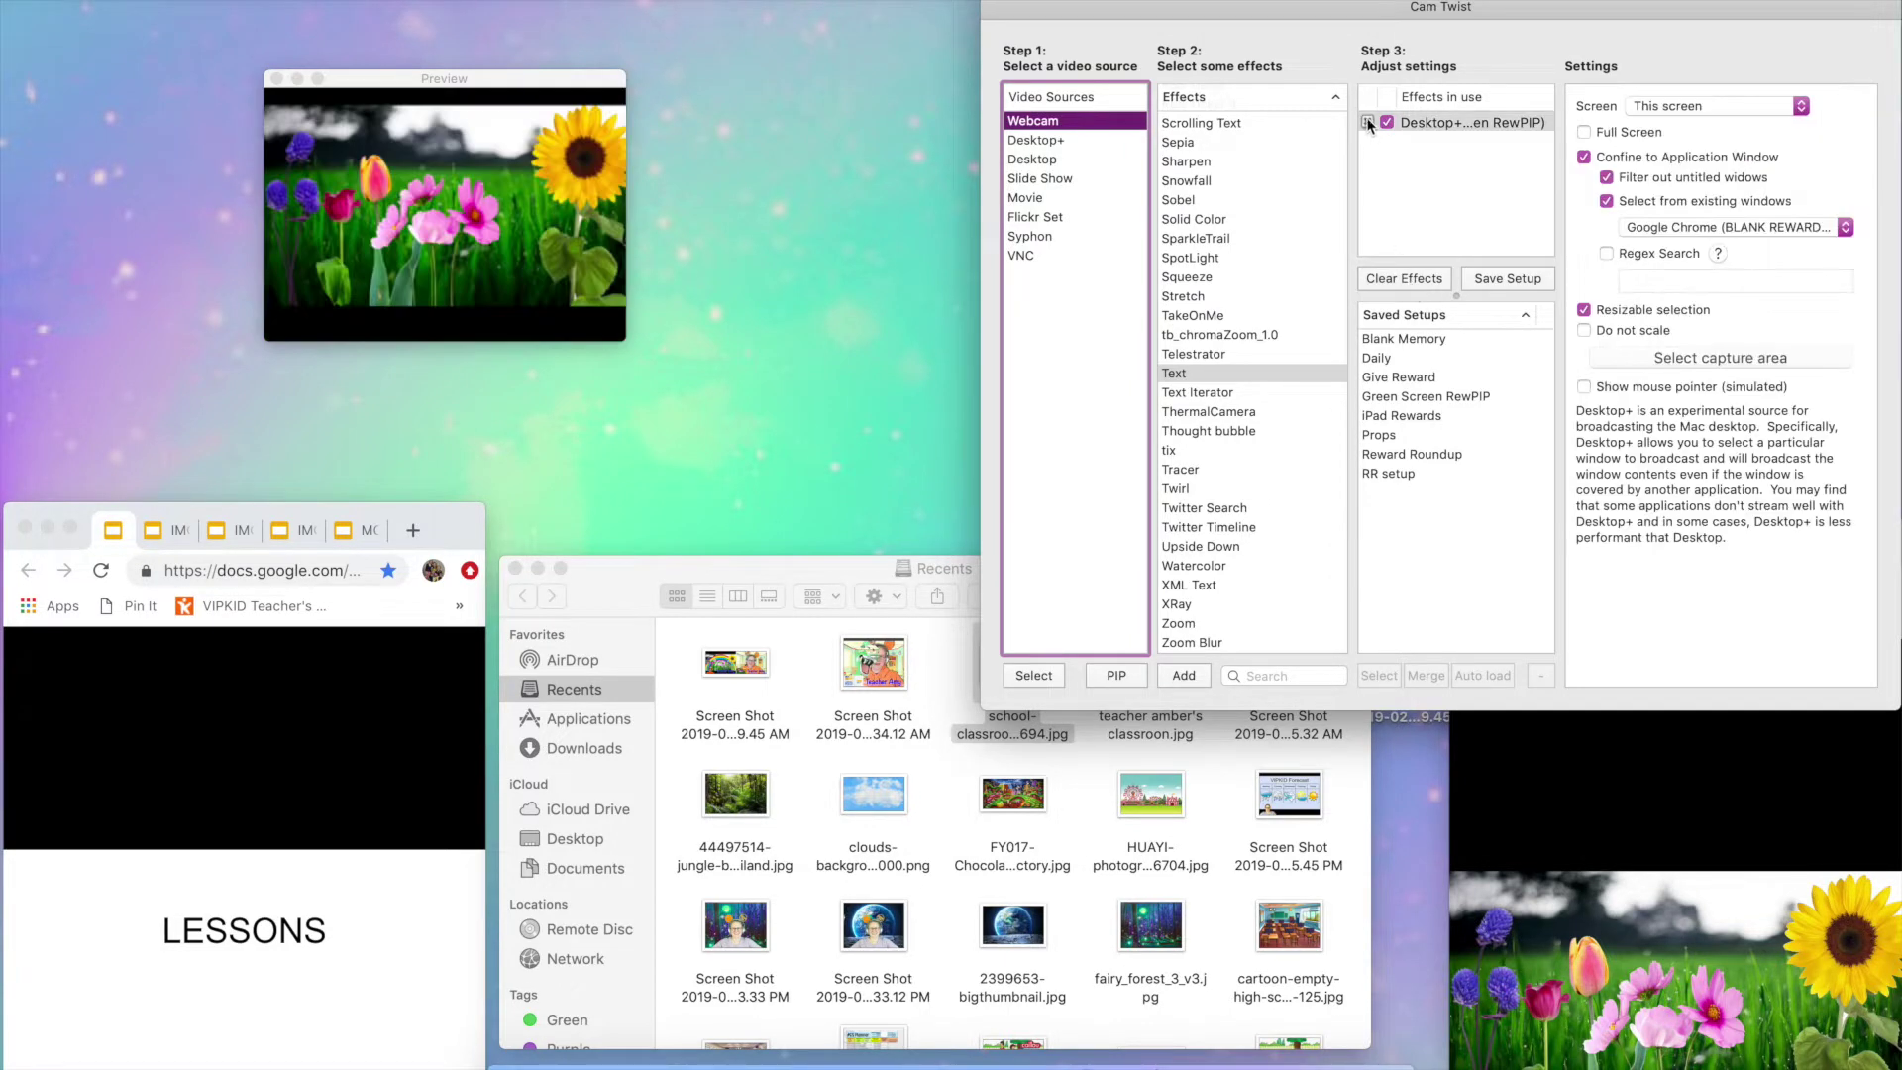
left_click(1370, 122)
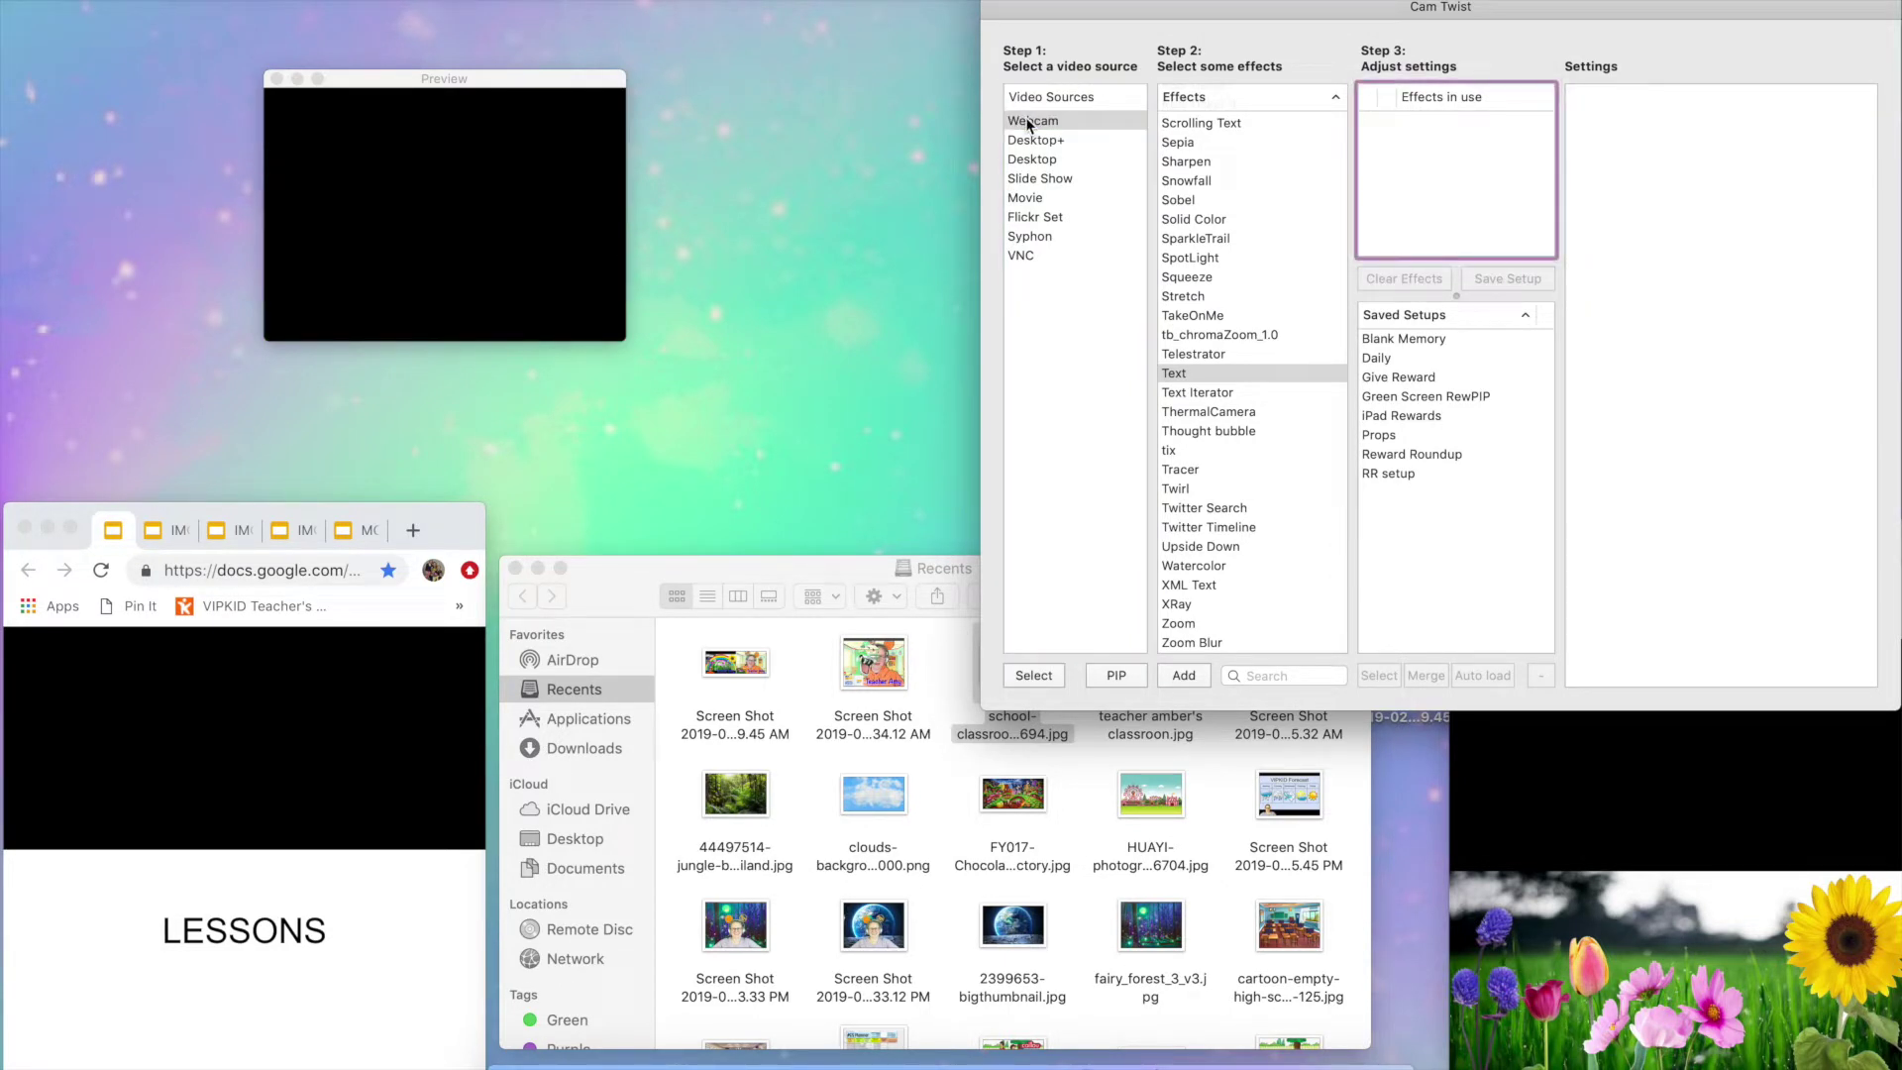
double_click(1030, 121)
left_click(1744, 108)
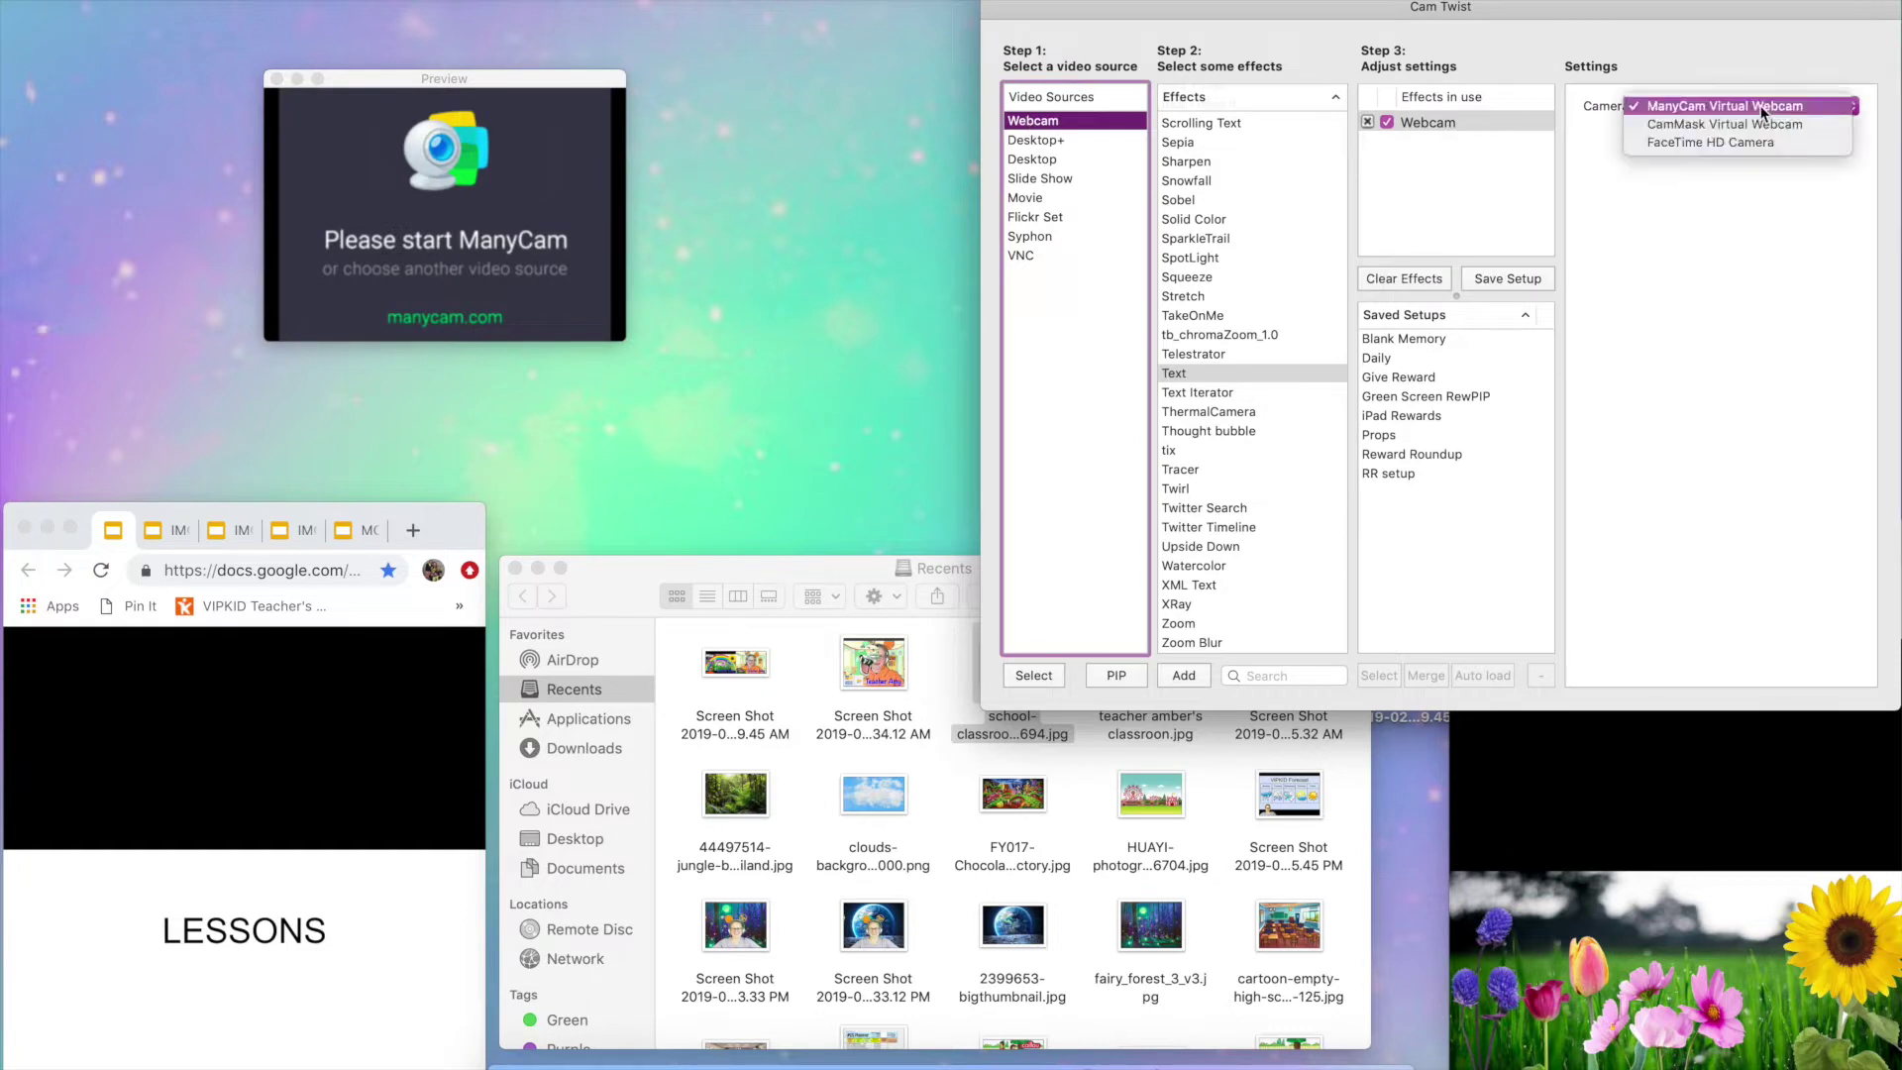
left_click(1763, 141)
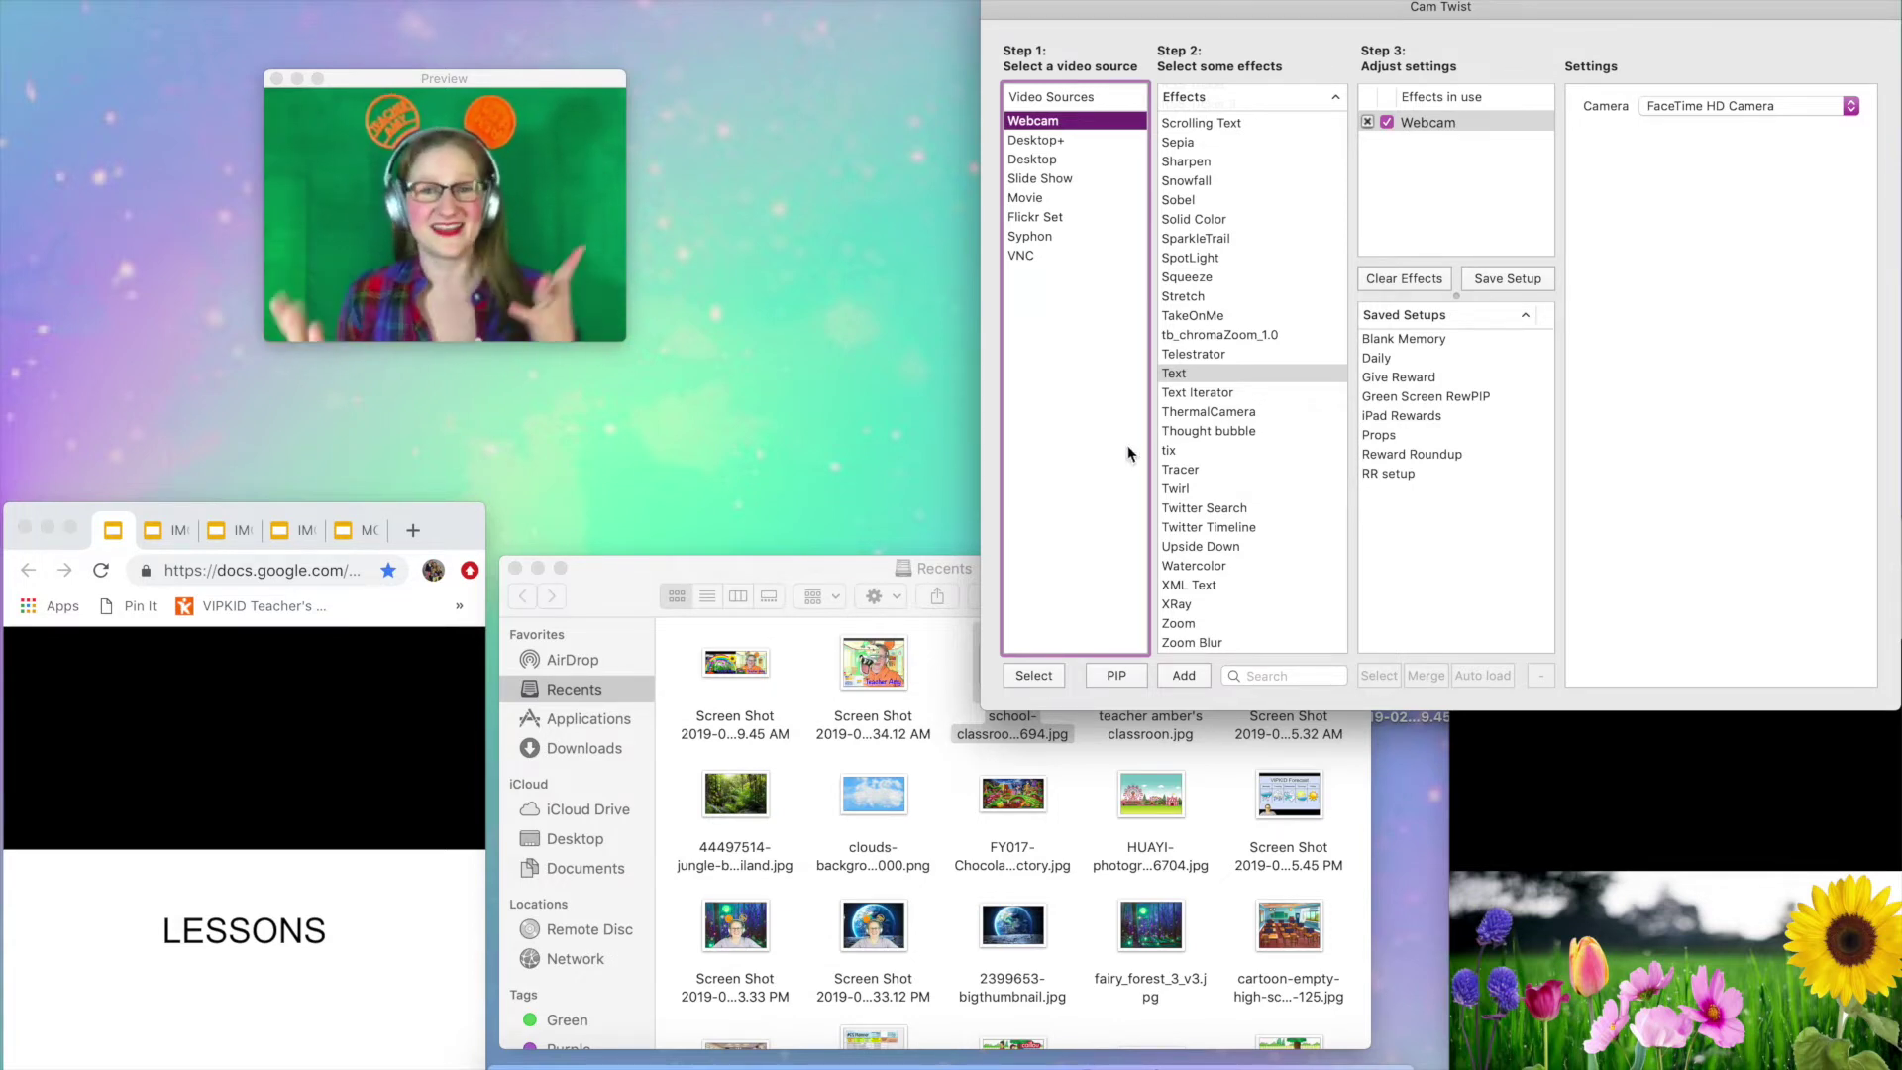
left_click(1367, 122)
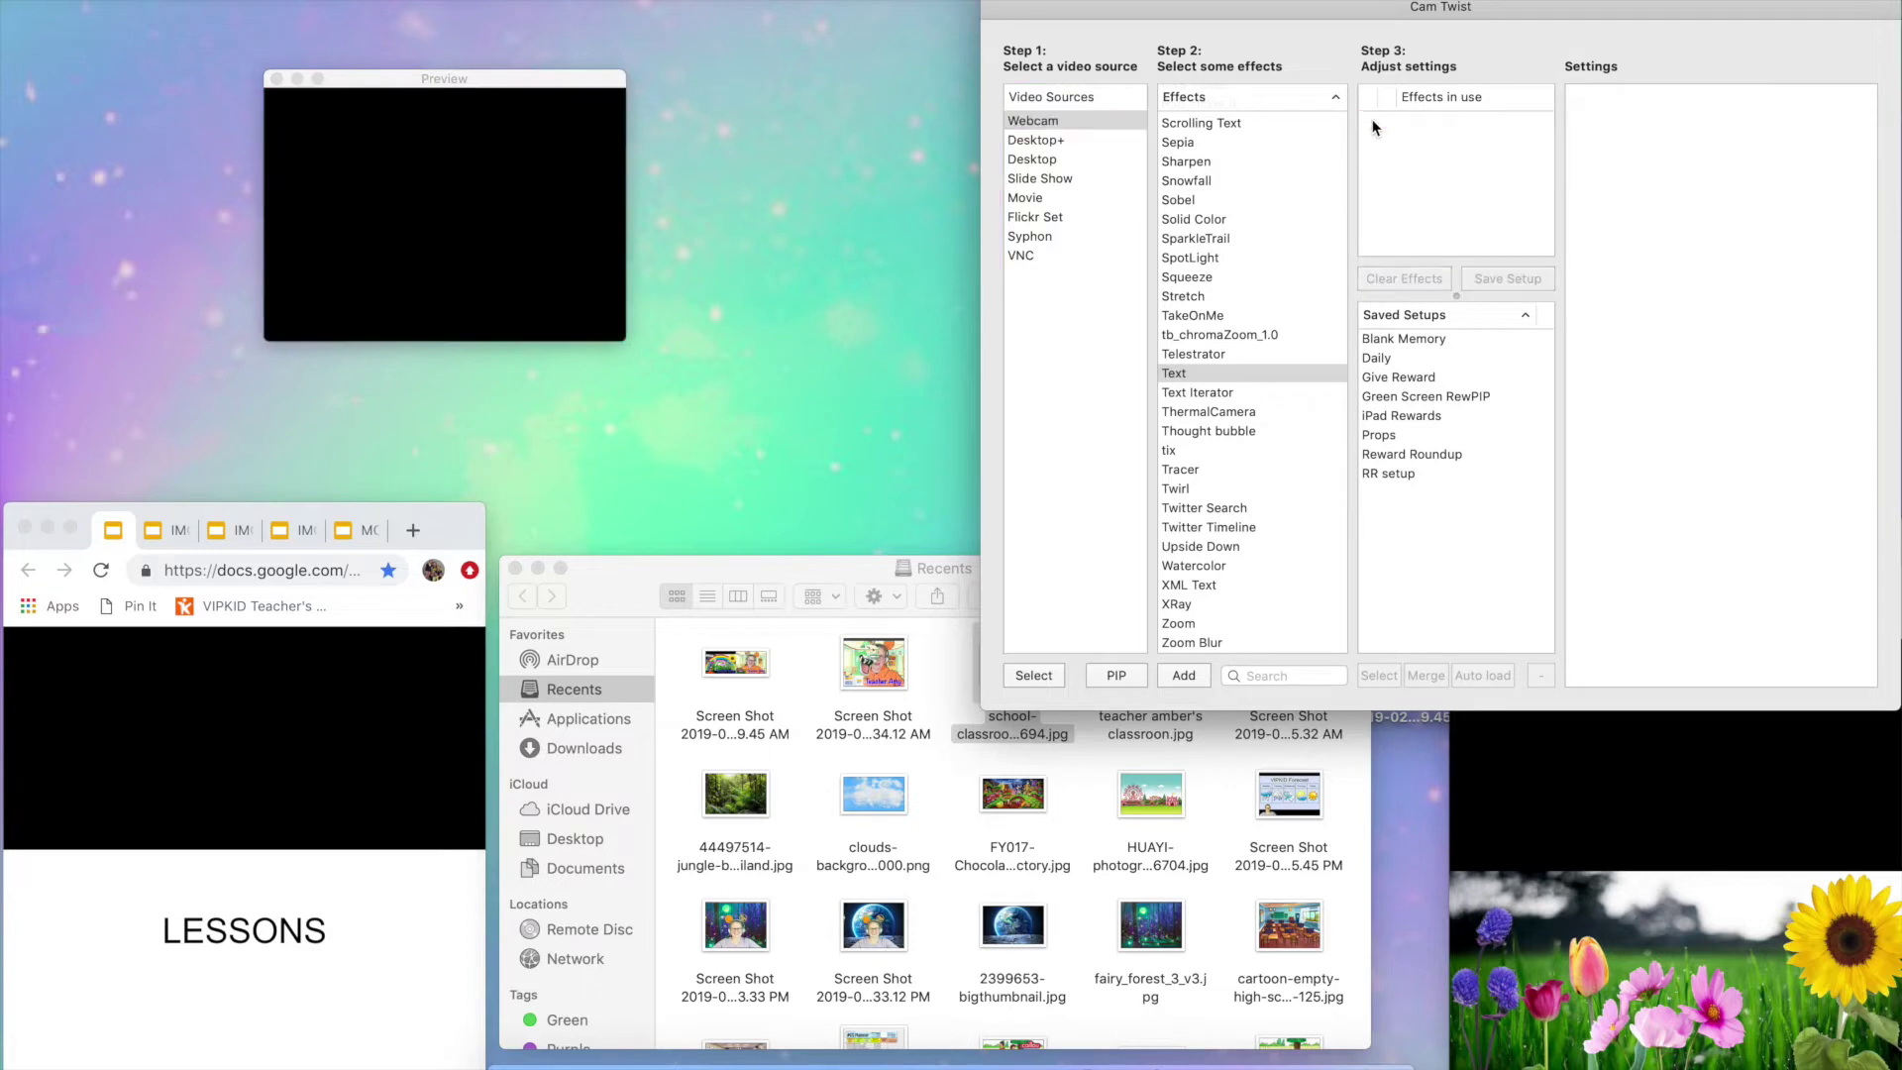
- Add the Webcam as a PIP layer fed by the FaceTime HD Camera
left_click(1031, 122)
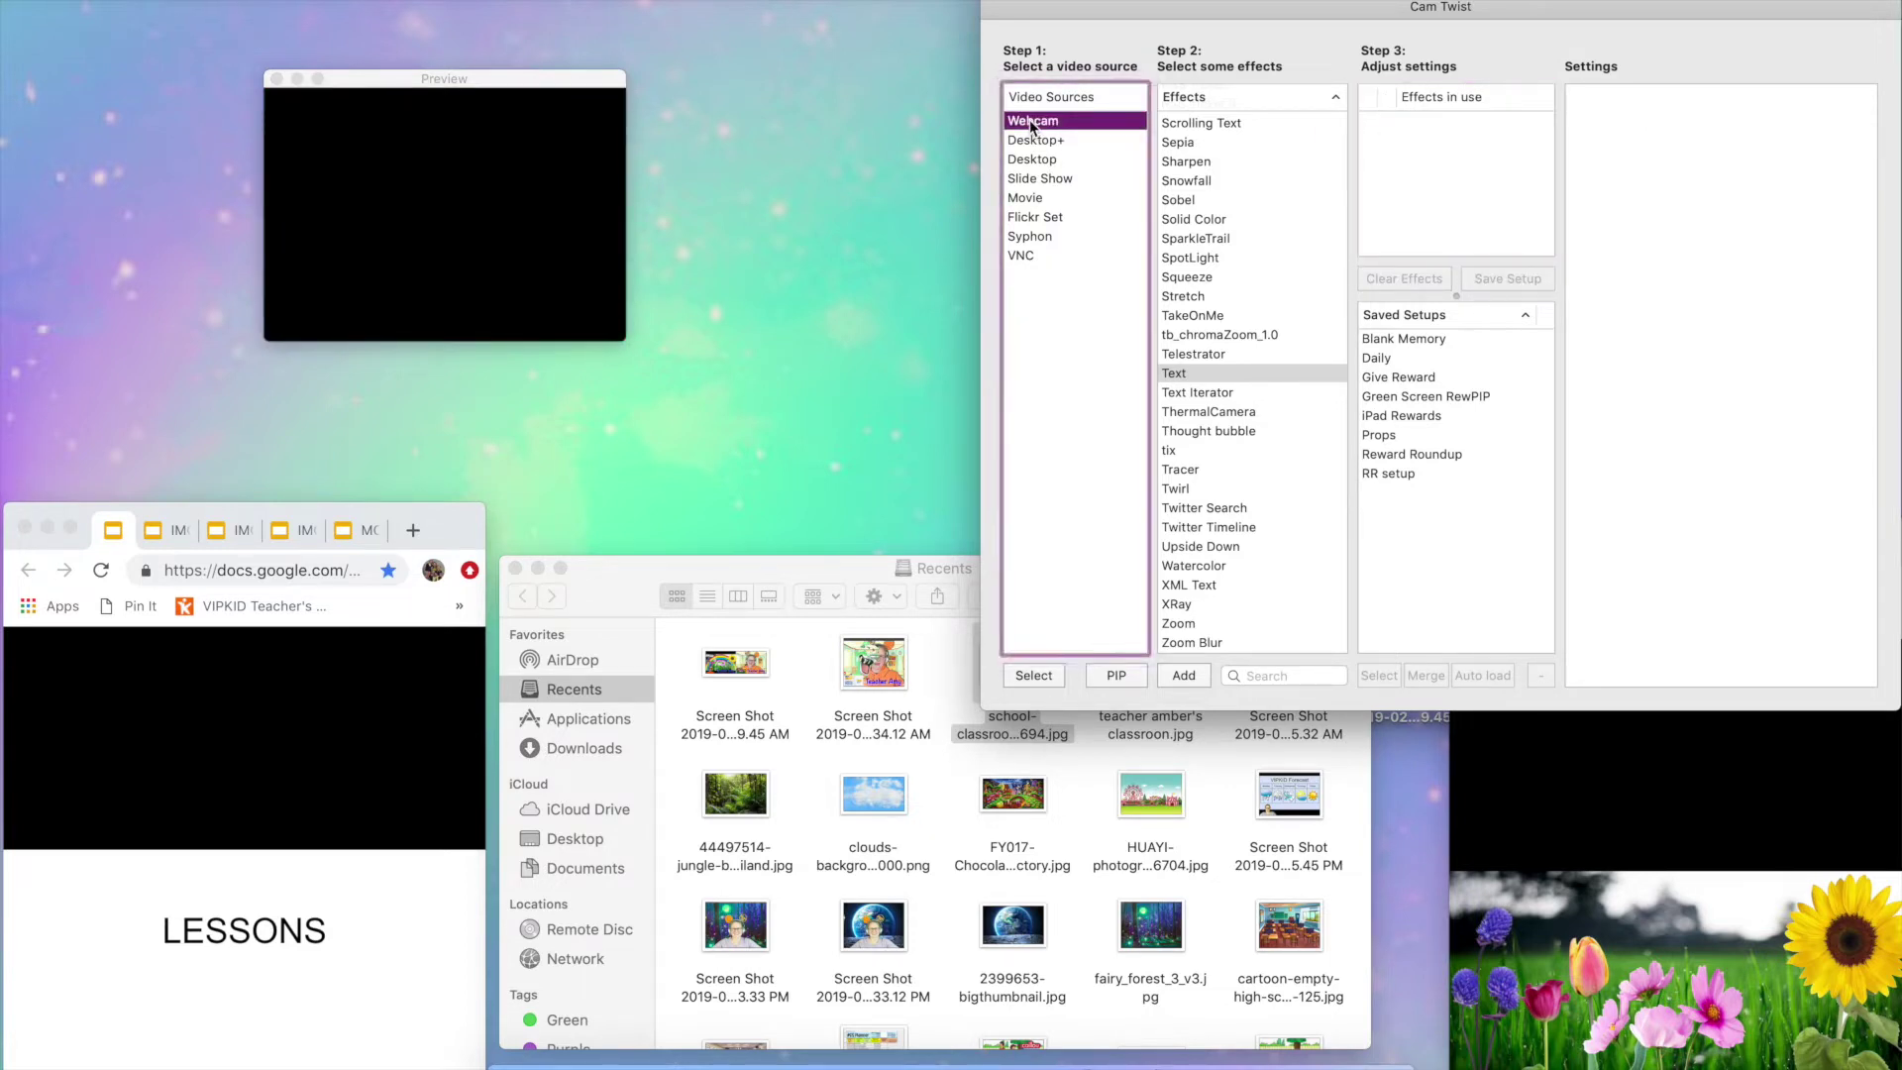
left_click(1118, 676)
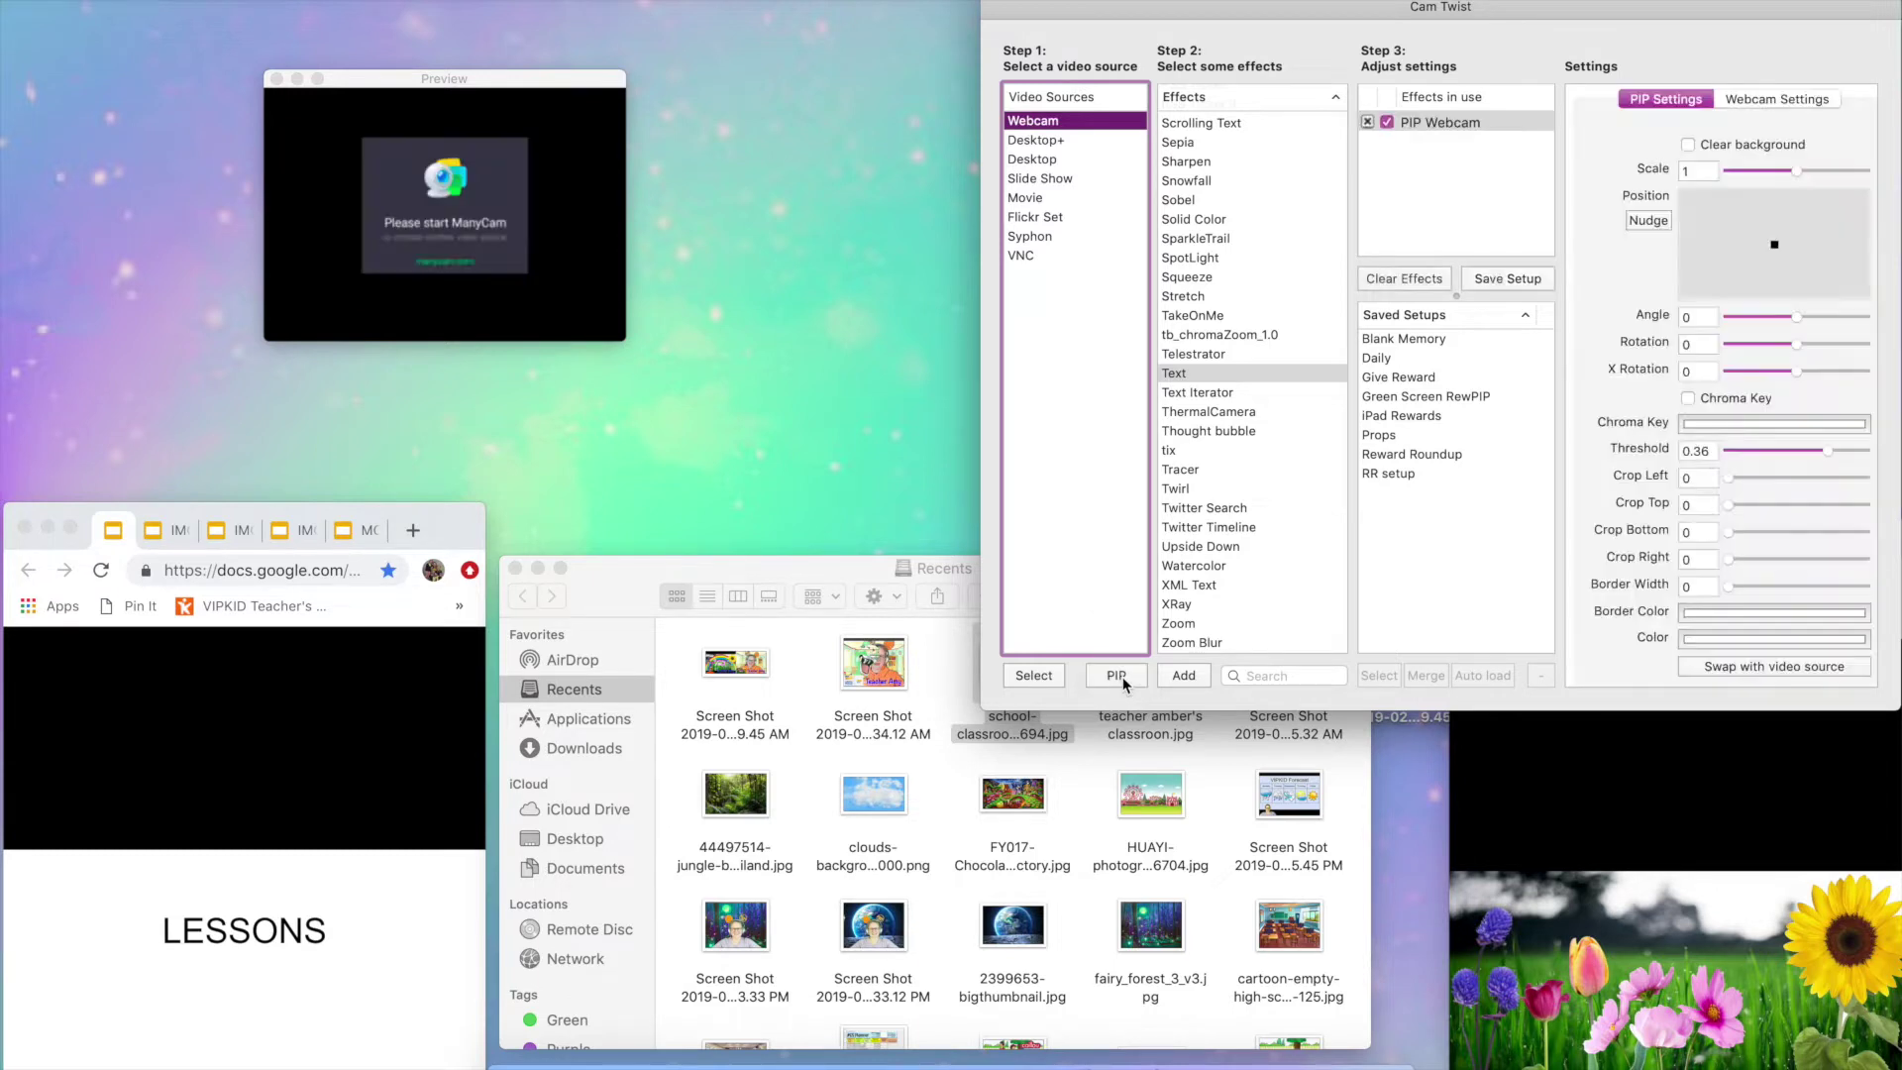
left_click(1761, 104)
left_click(1862, 141)
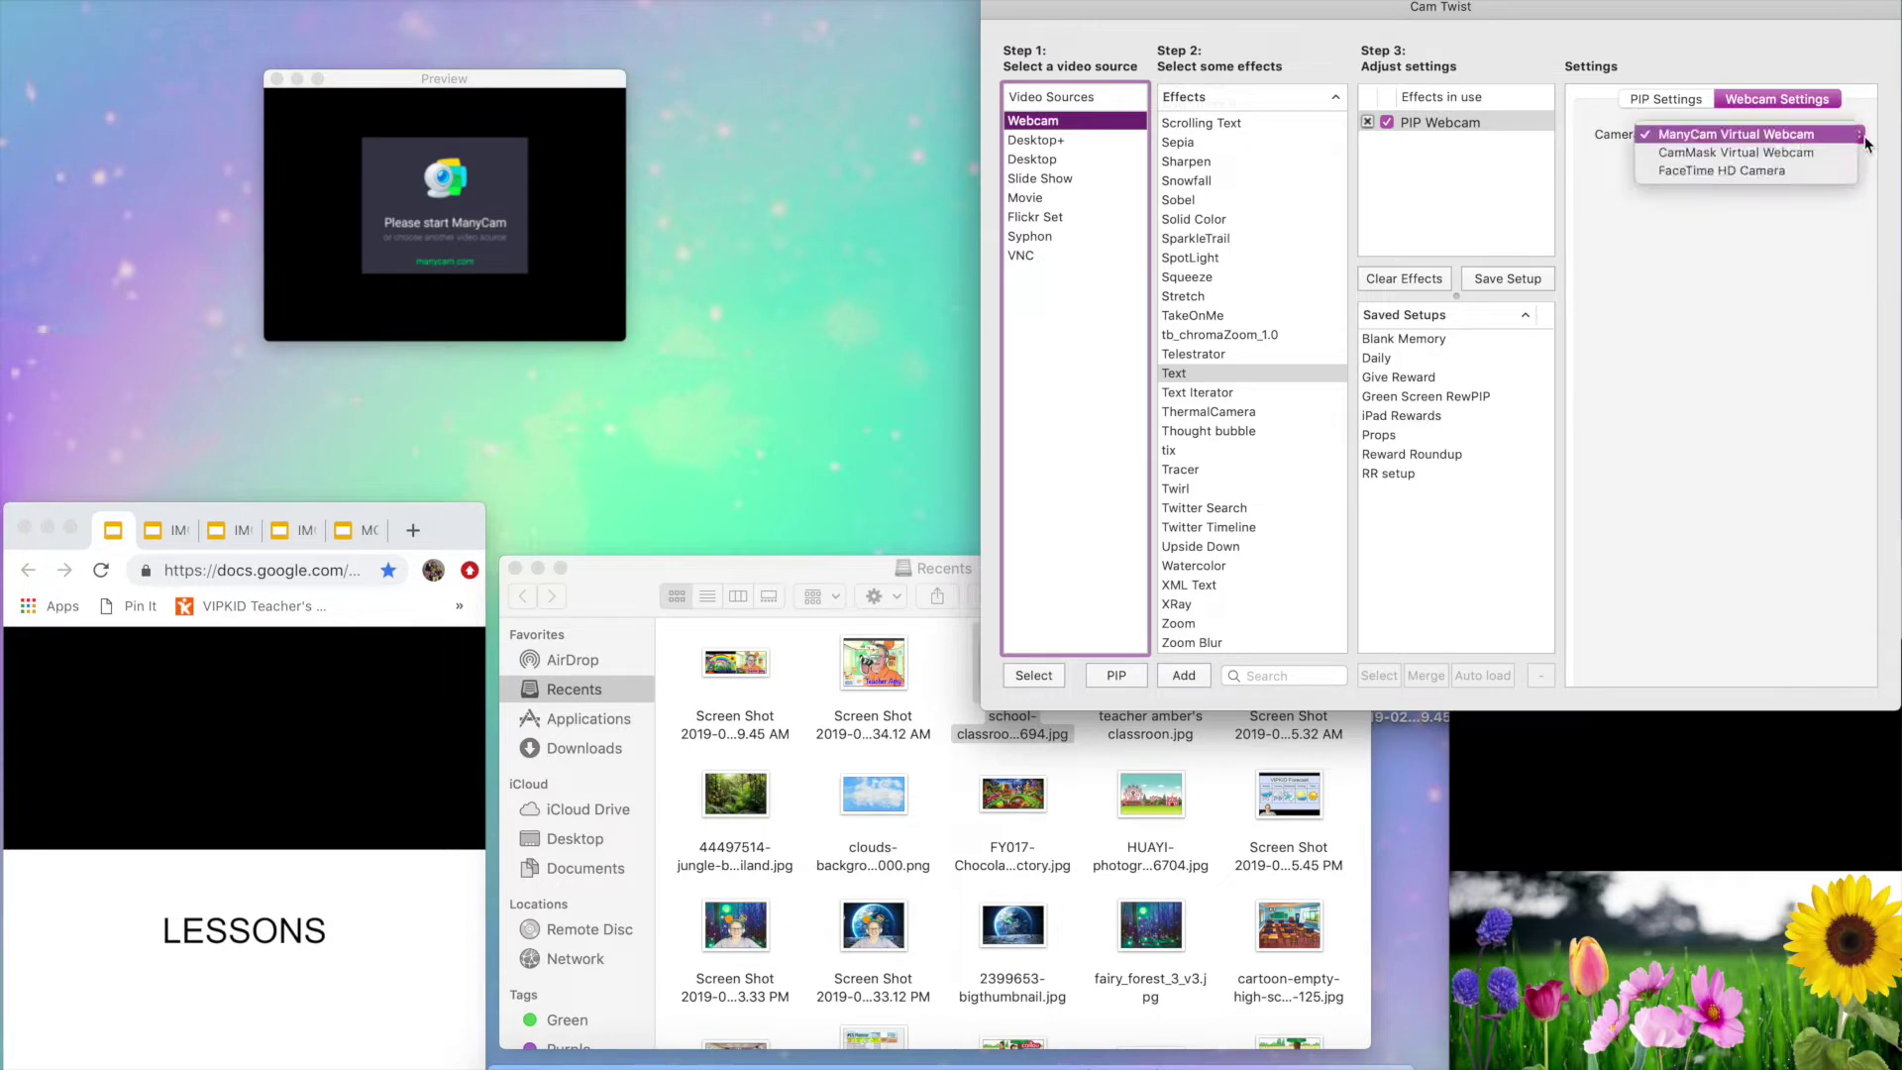
left_click(1845, 172)
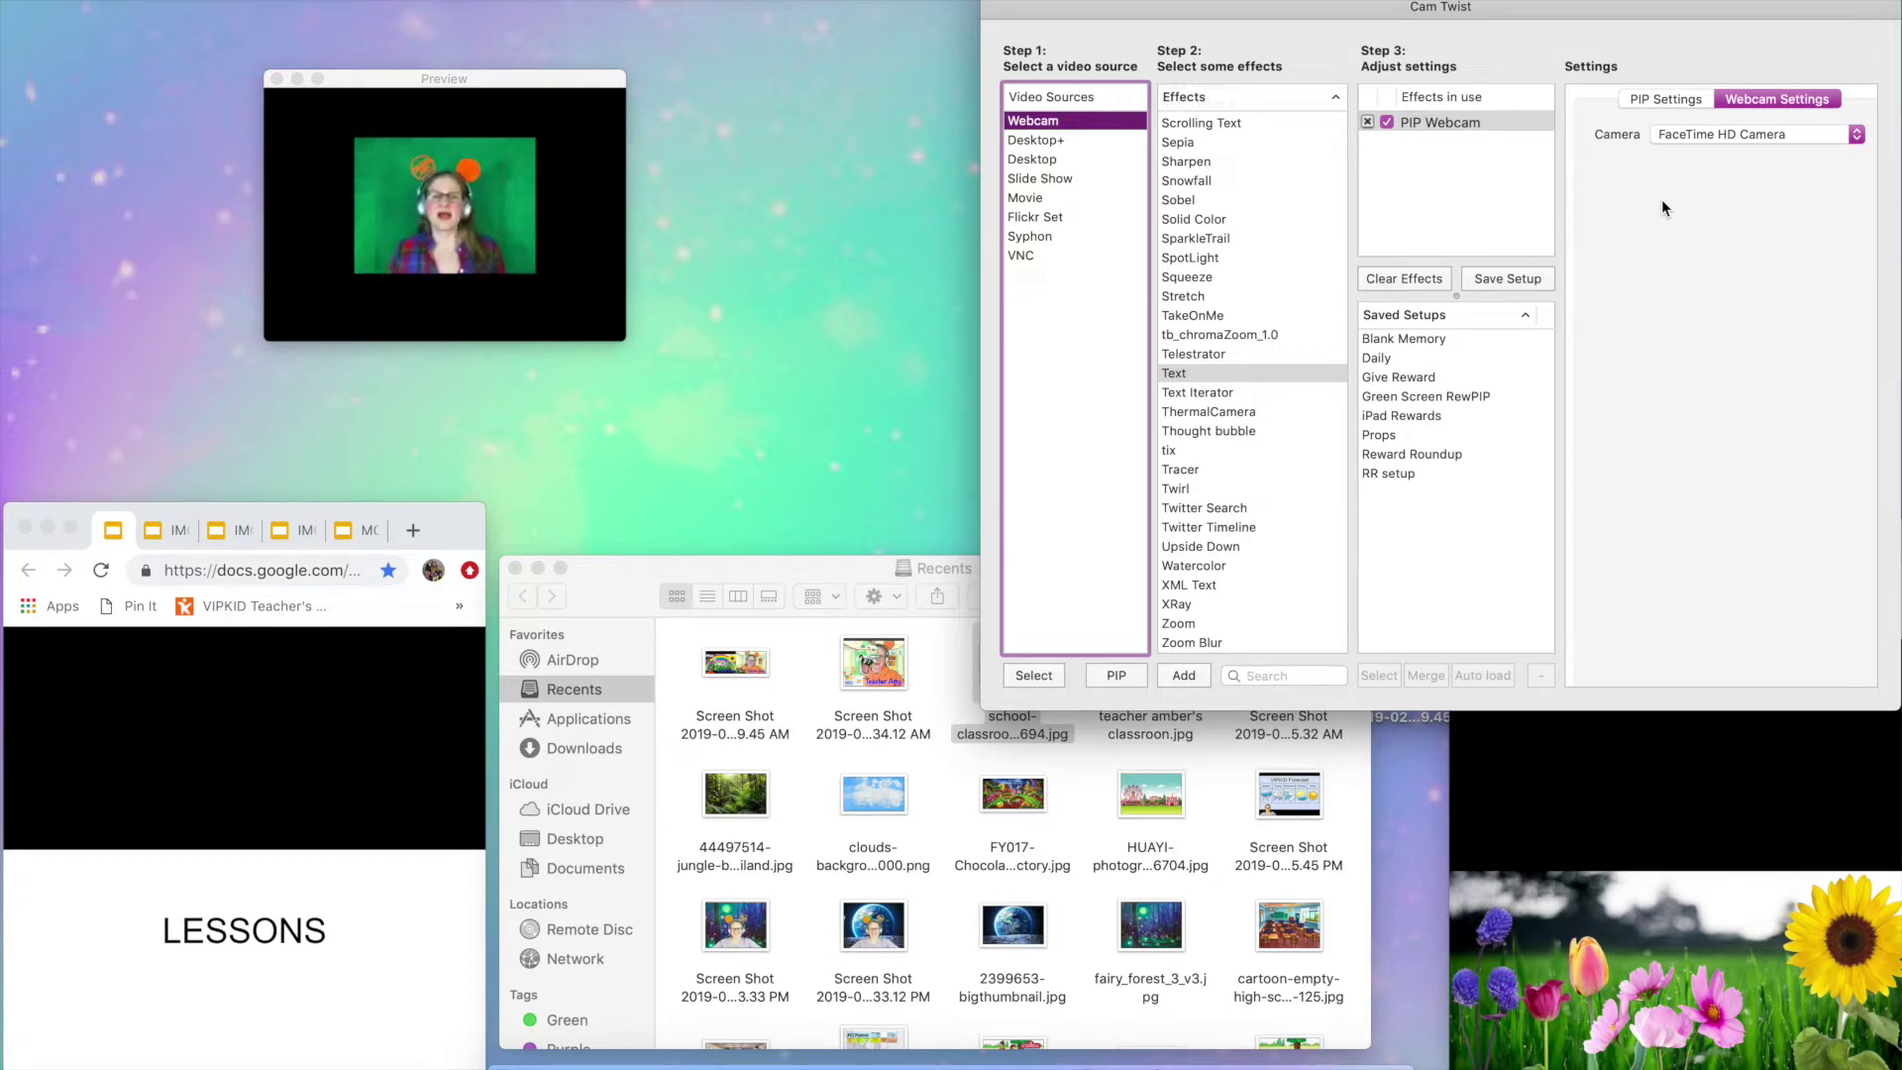
- Scale the PIP webcam to 2 so it fills the preview
left_click(1672, 98)
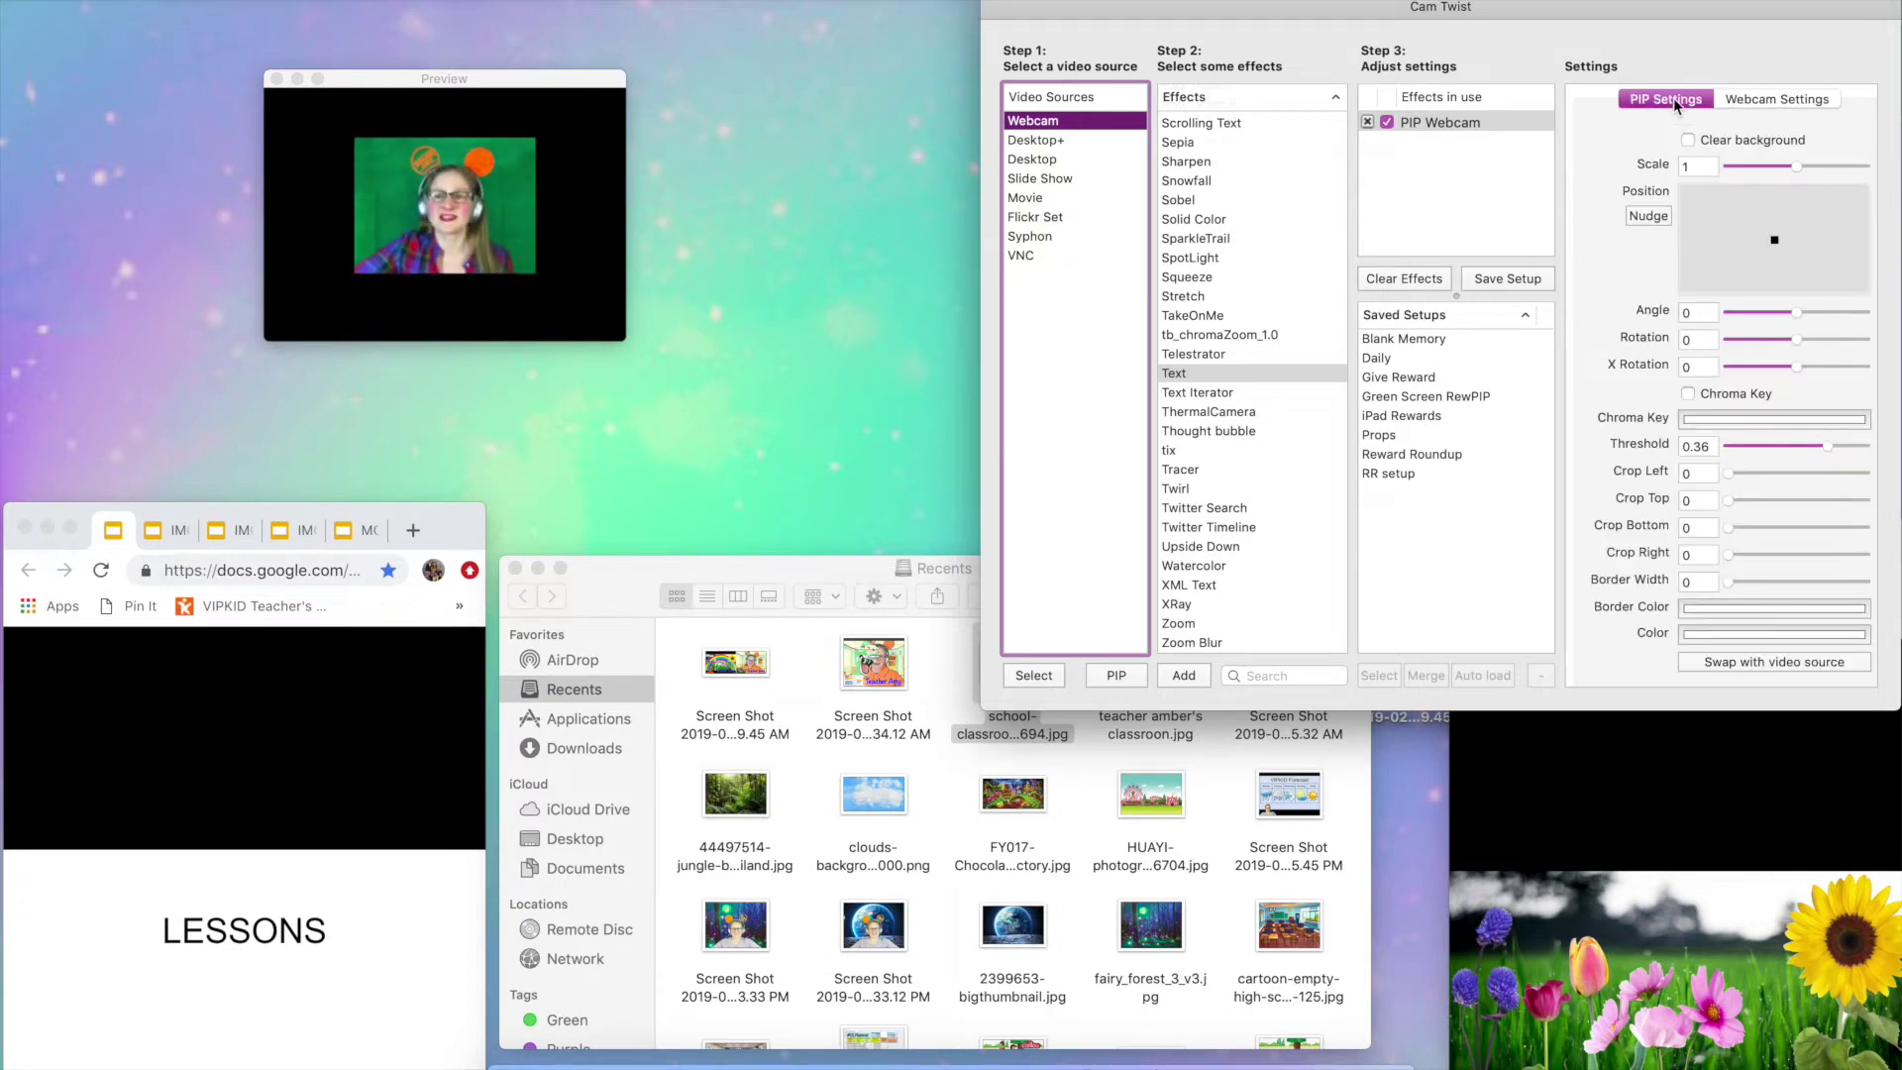
left_click_drag(1801, 175, 1886, 177)
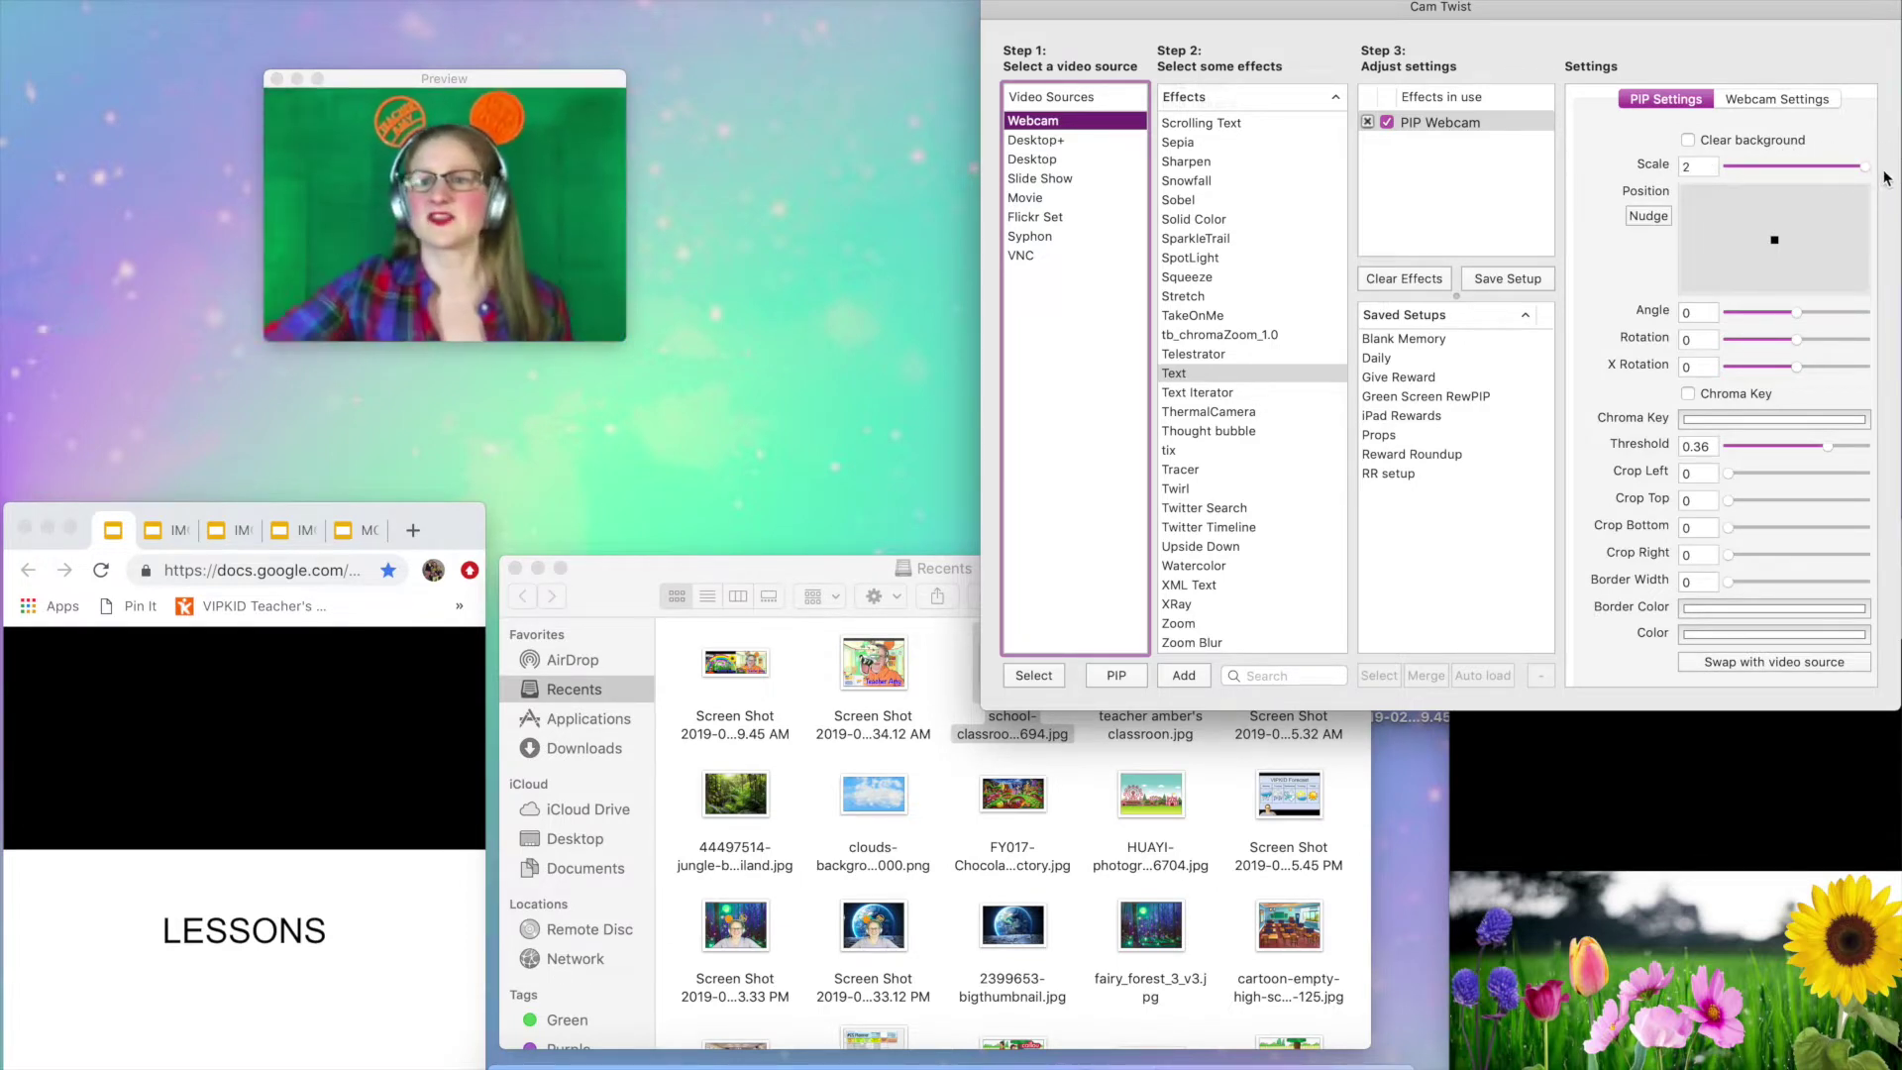
left_click(1464, 127)
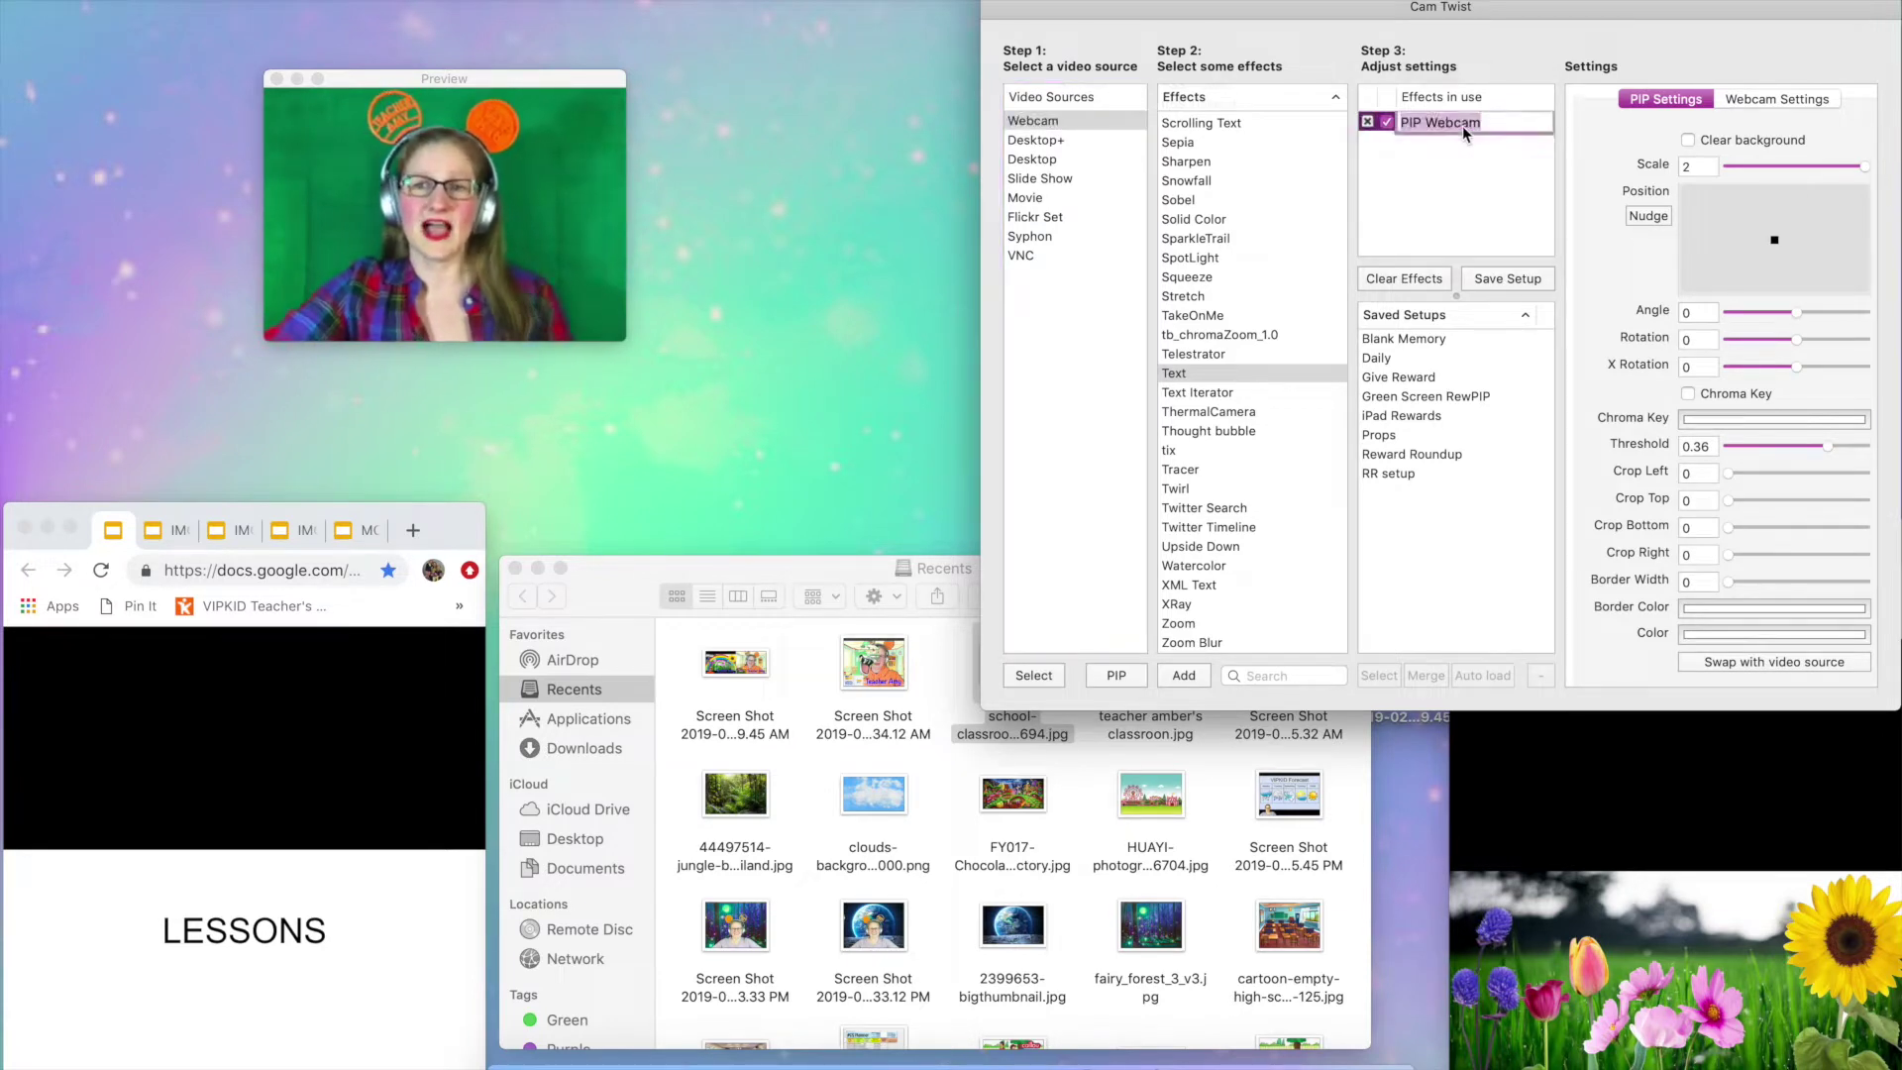
- Rename the PIP Webcam effect to ME
double_click(1463, 127)
type("ME")
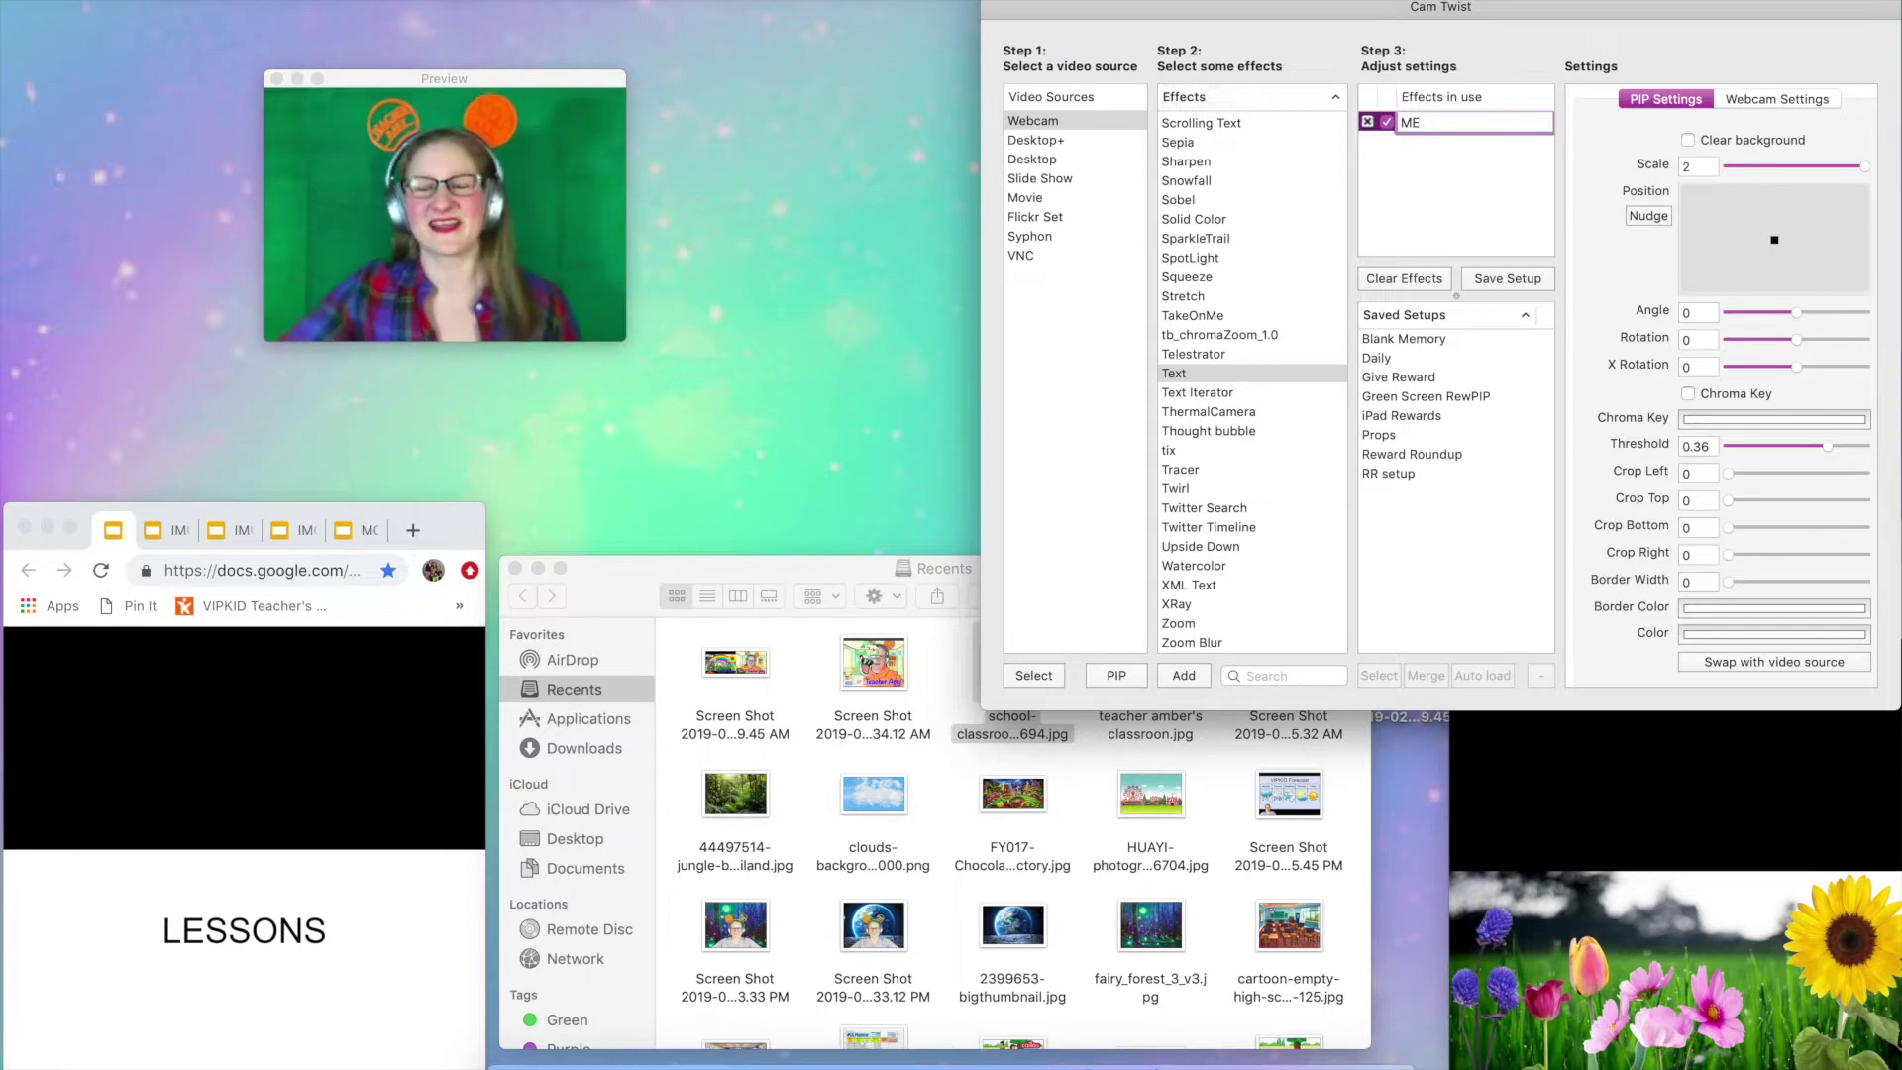
key("Return")
- Add Gamma Adjust at 0.34 and Sharpen at 0.313 after the ME layer
scroll(1235, 272, "up", 15)
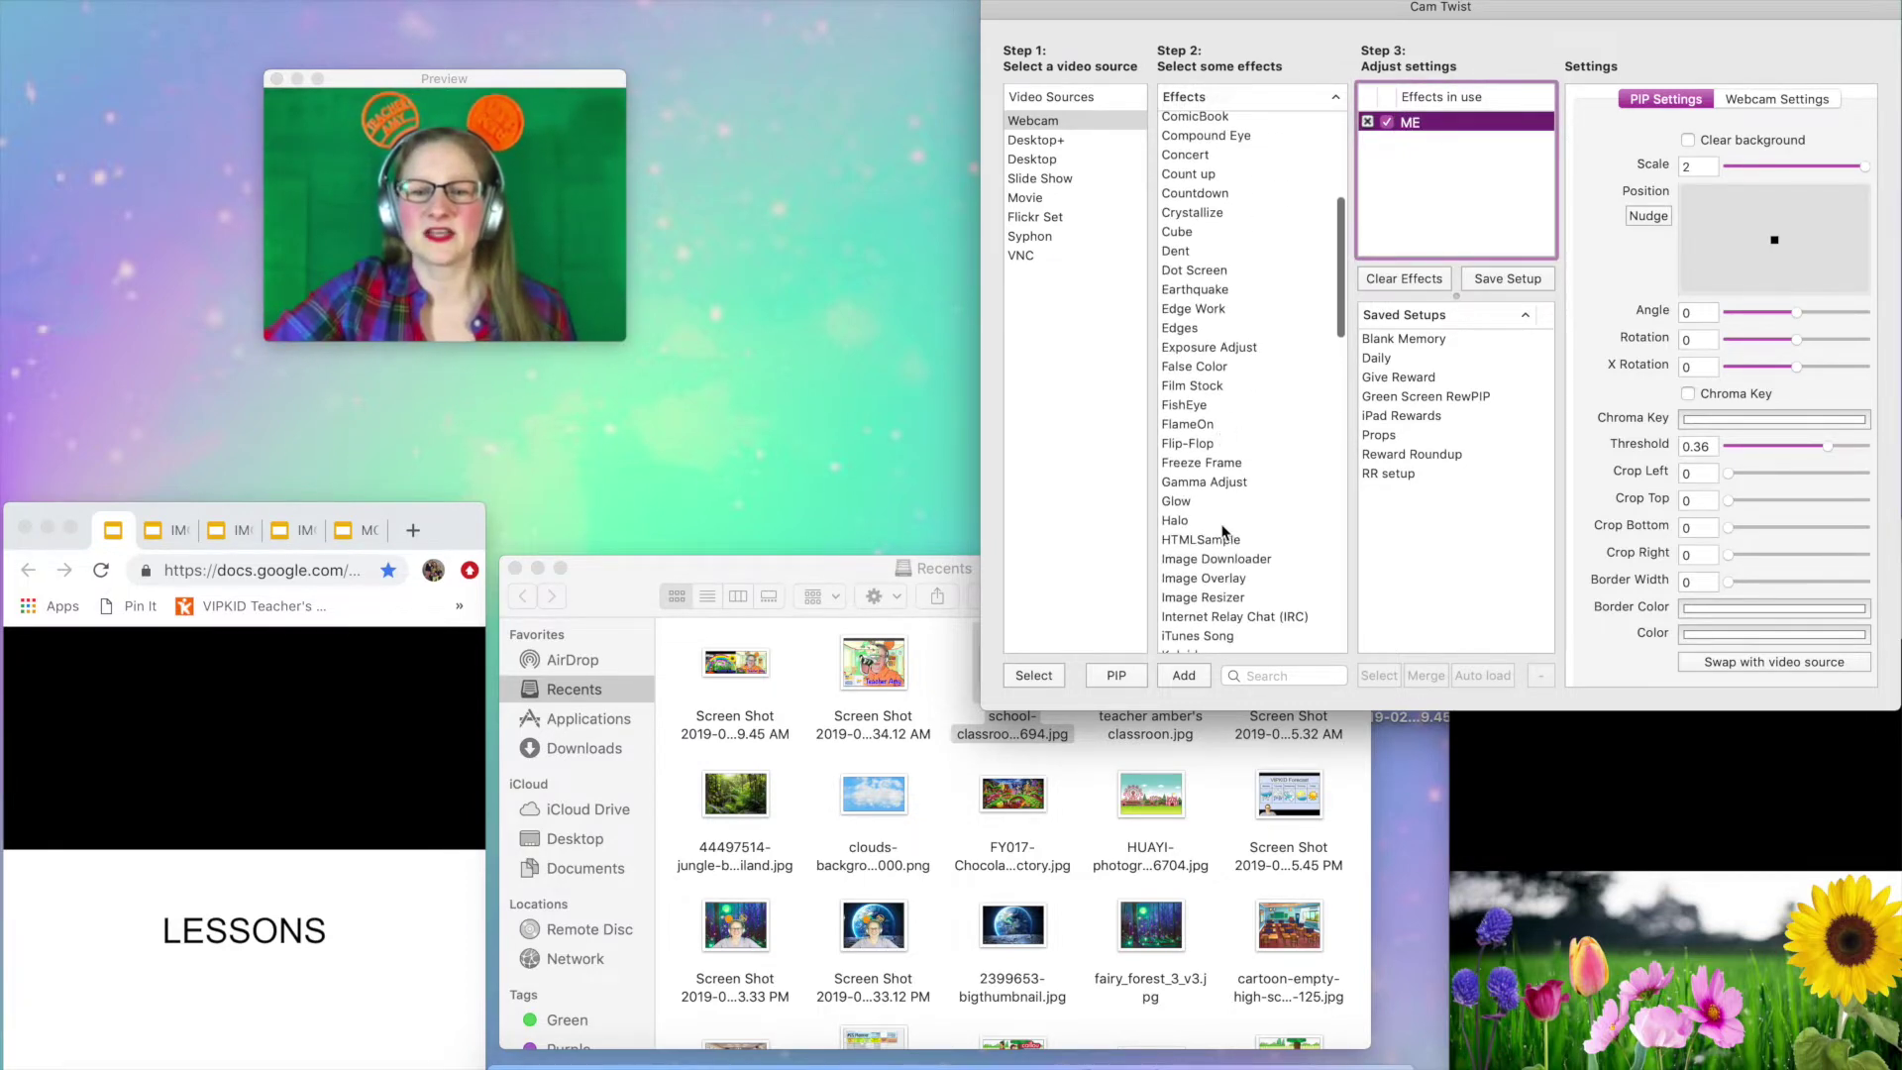
double_click(1207, 483)
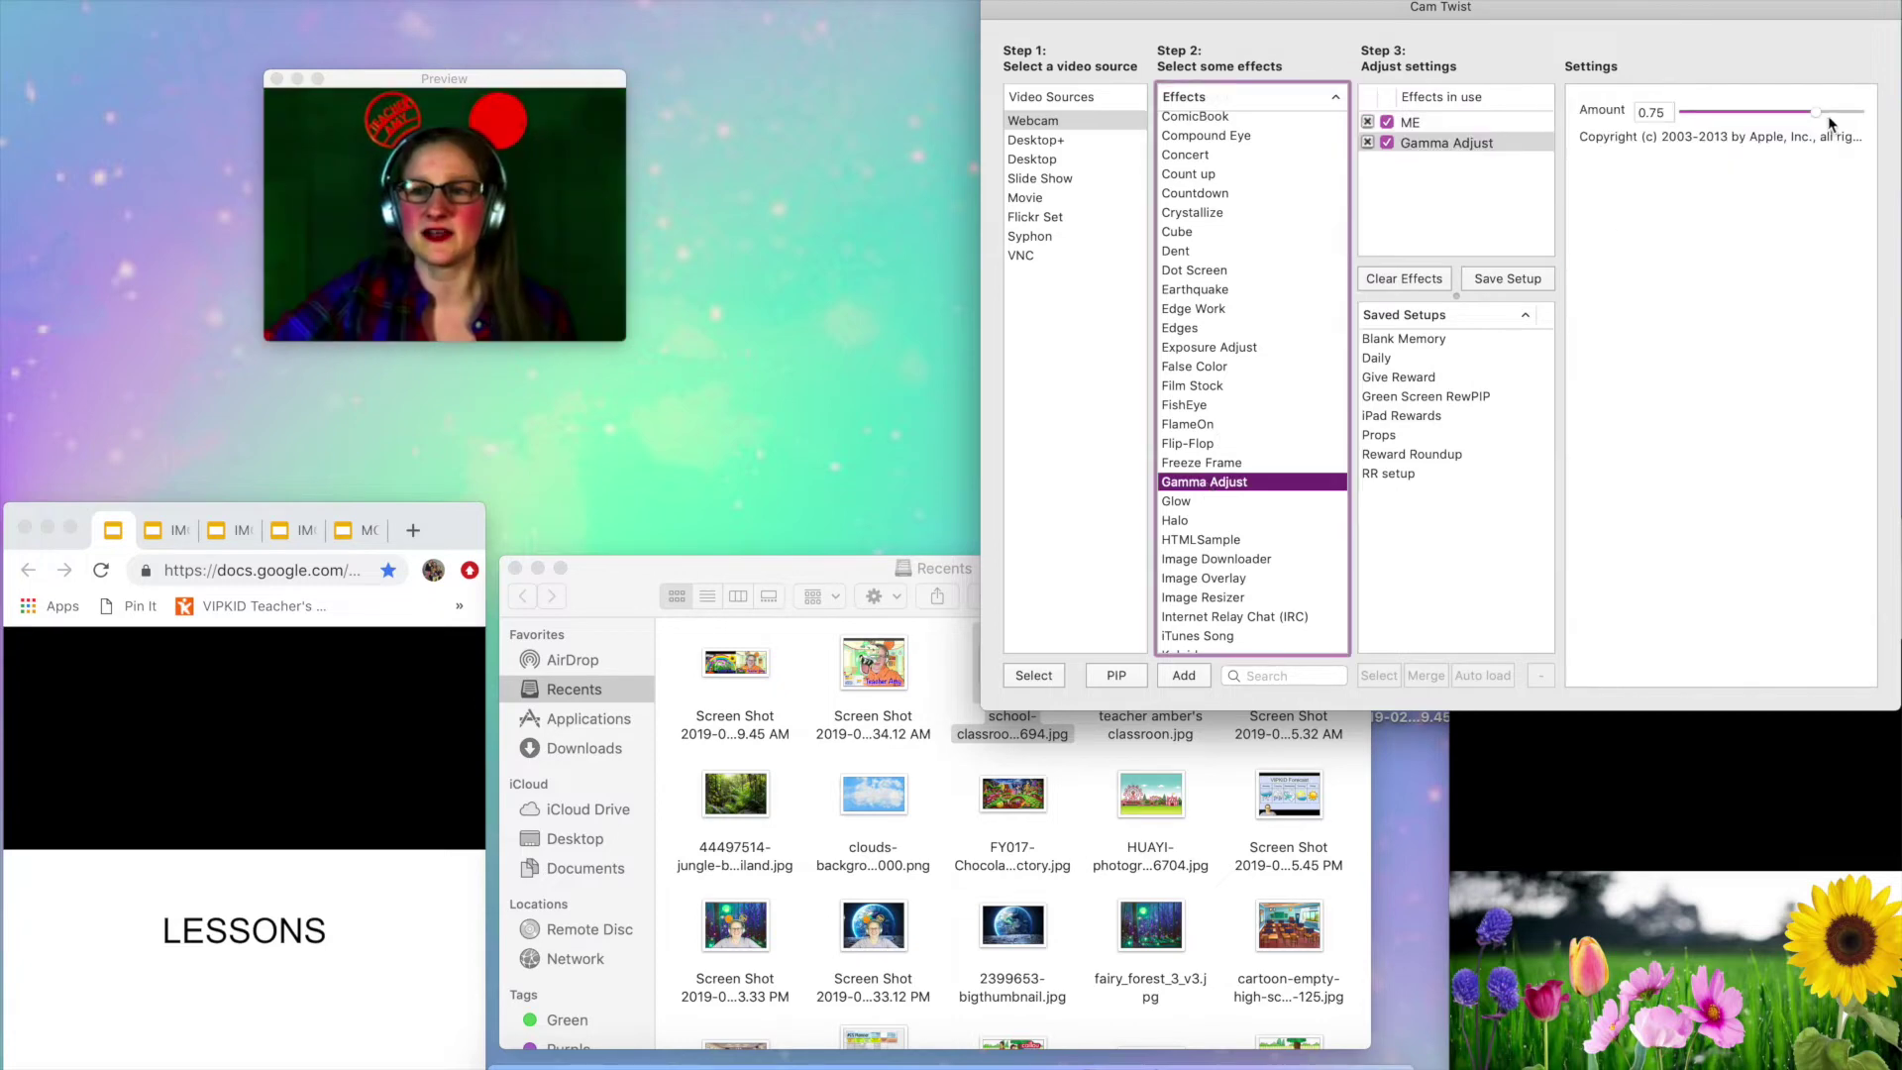
left_click_drag(1815, 112, 1744, 115)
scroll(1235, 508, "down", 15)
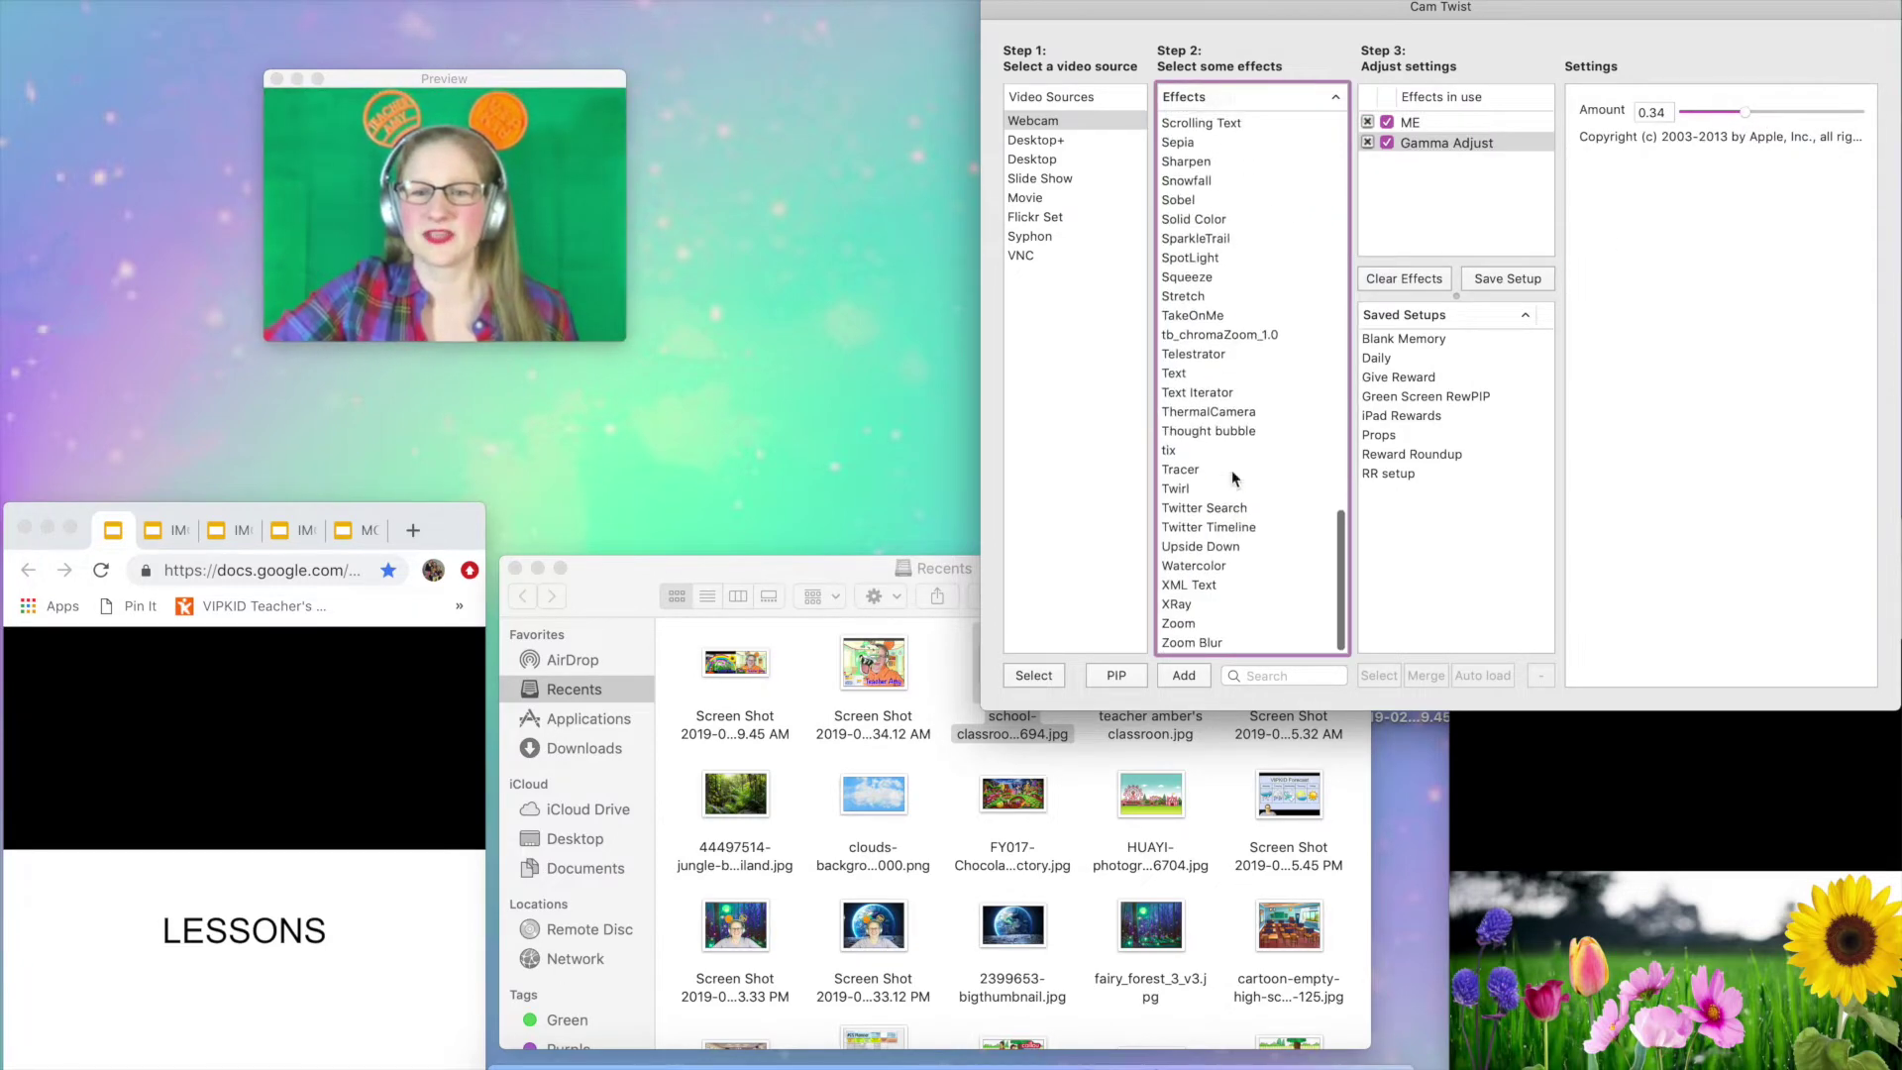
scroll(1194, 180, "up", 1)
double_click(1189, 176)
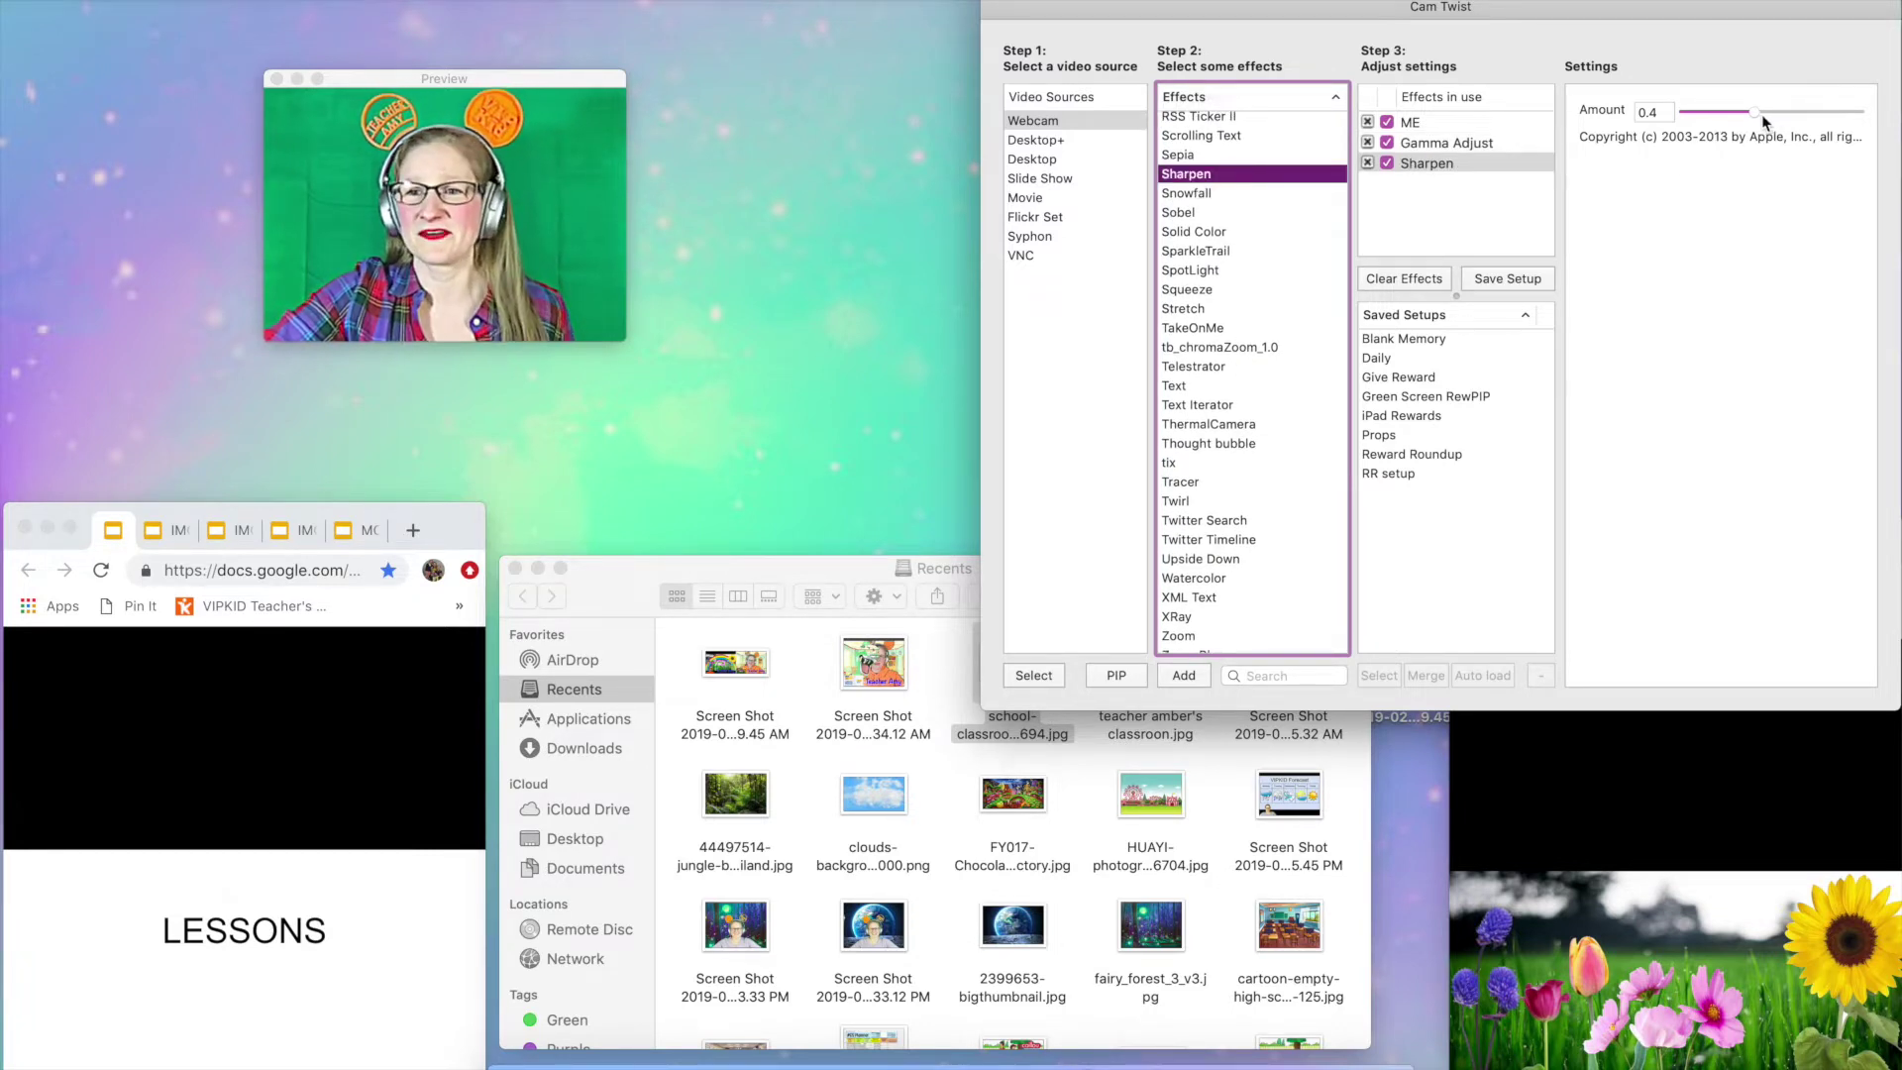
left_click_drag(1761, 115, 1742, 117)
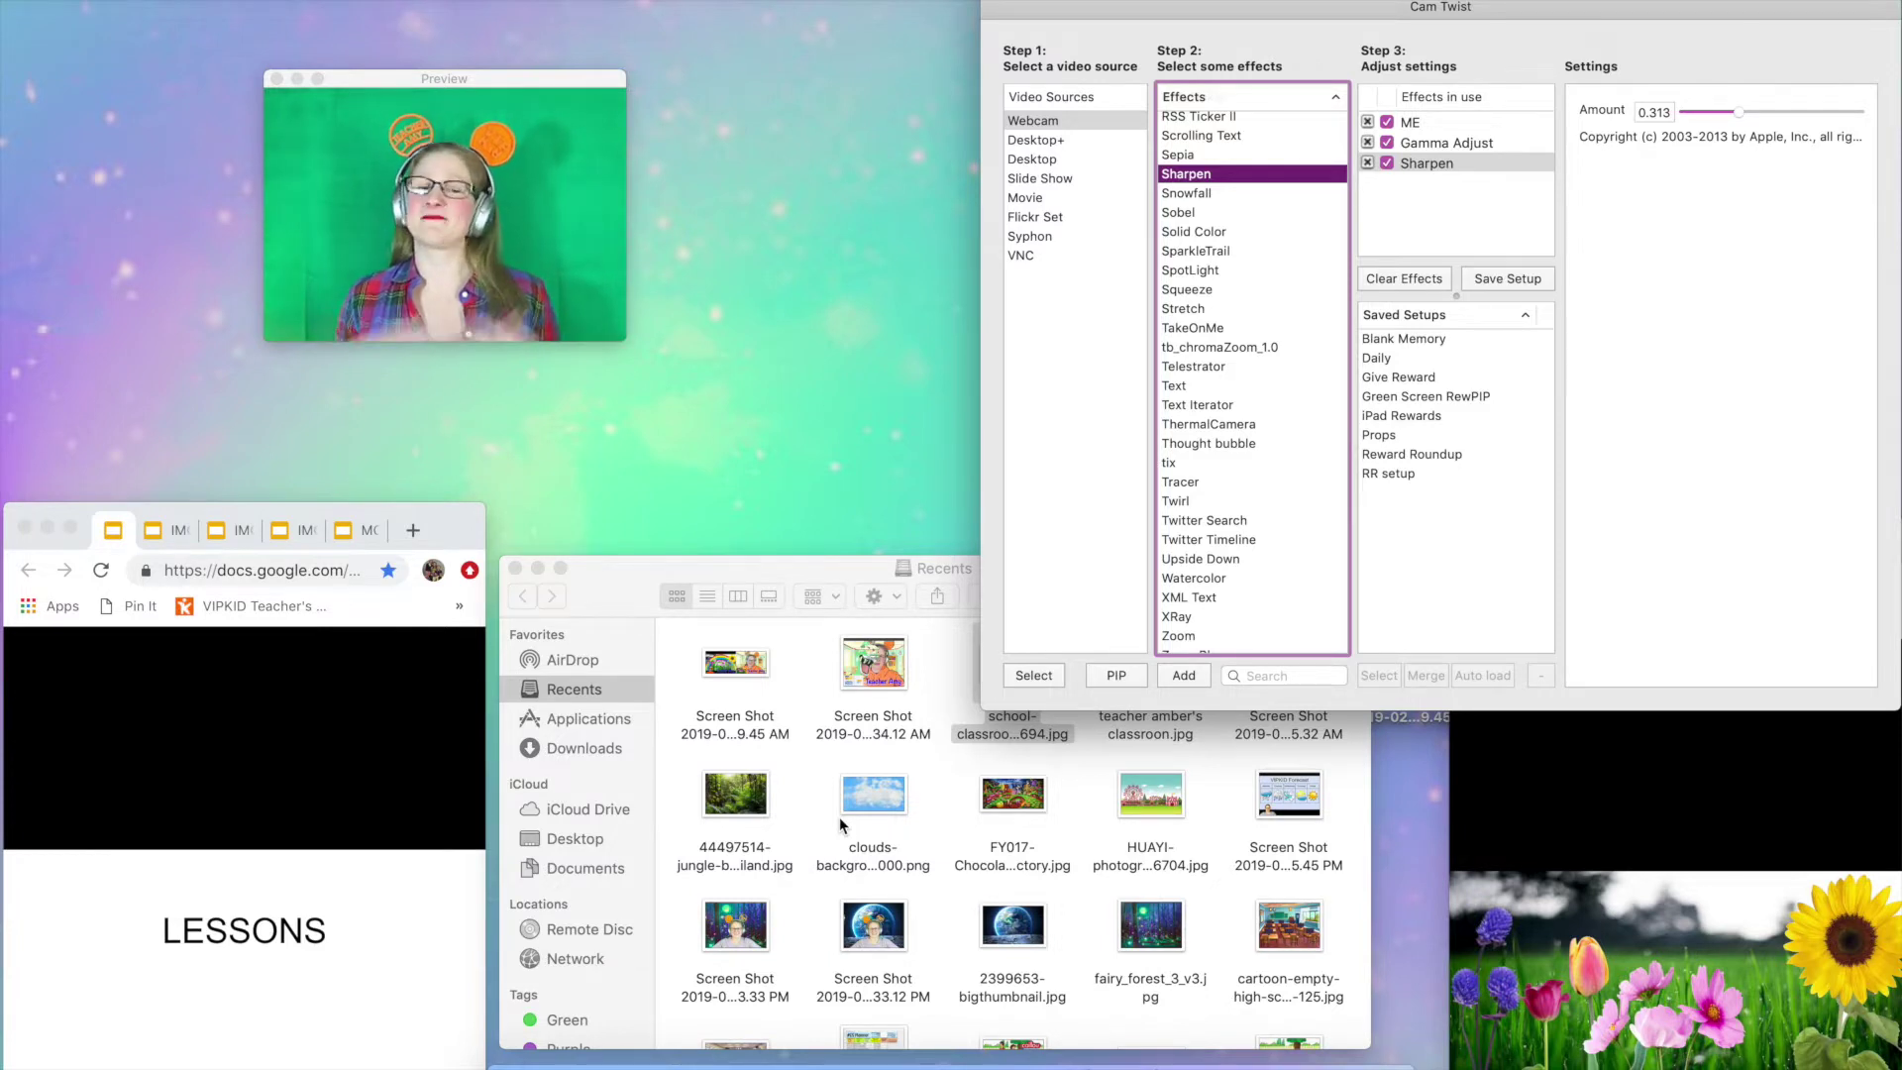
- Locate the carnival photo in Finder and add an Image Overlay effect
left_click(1151, 808)
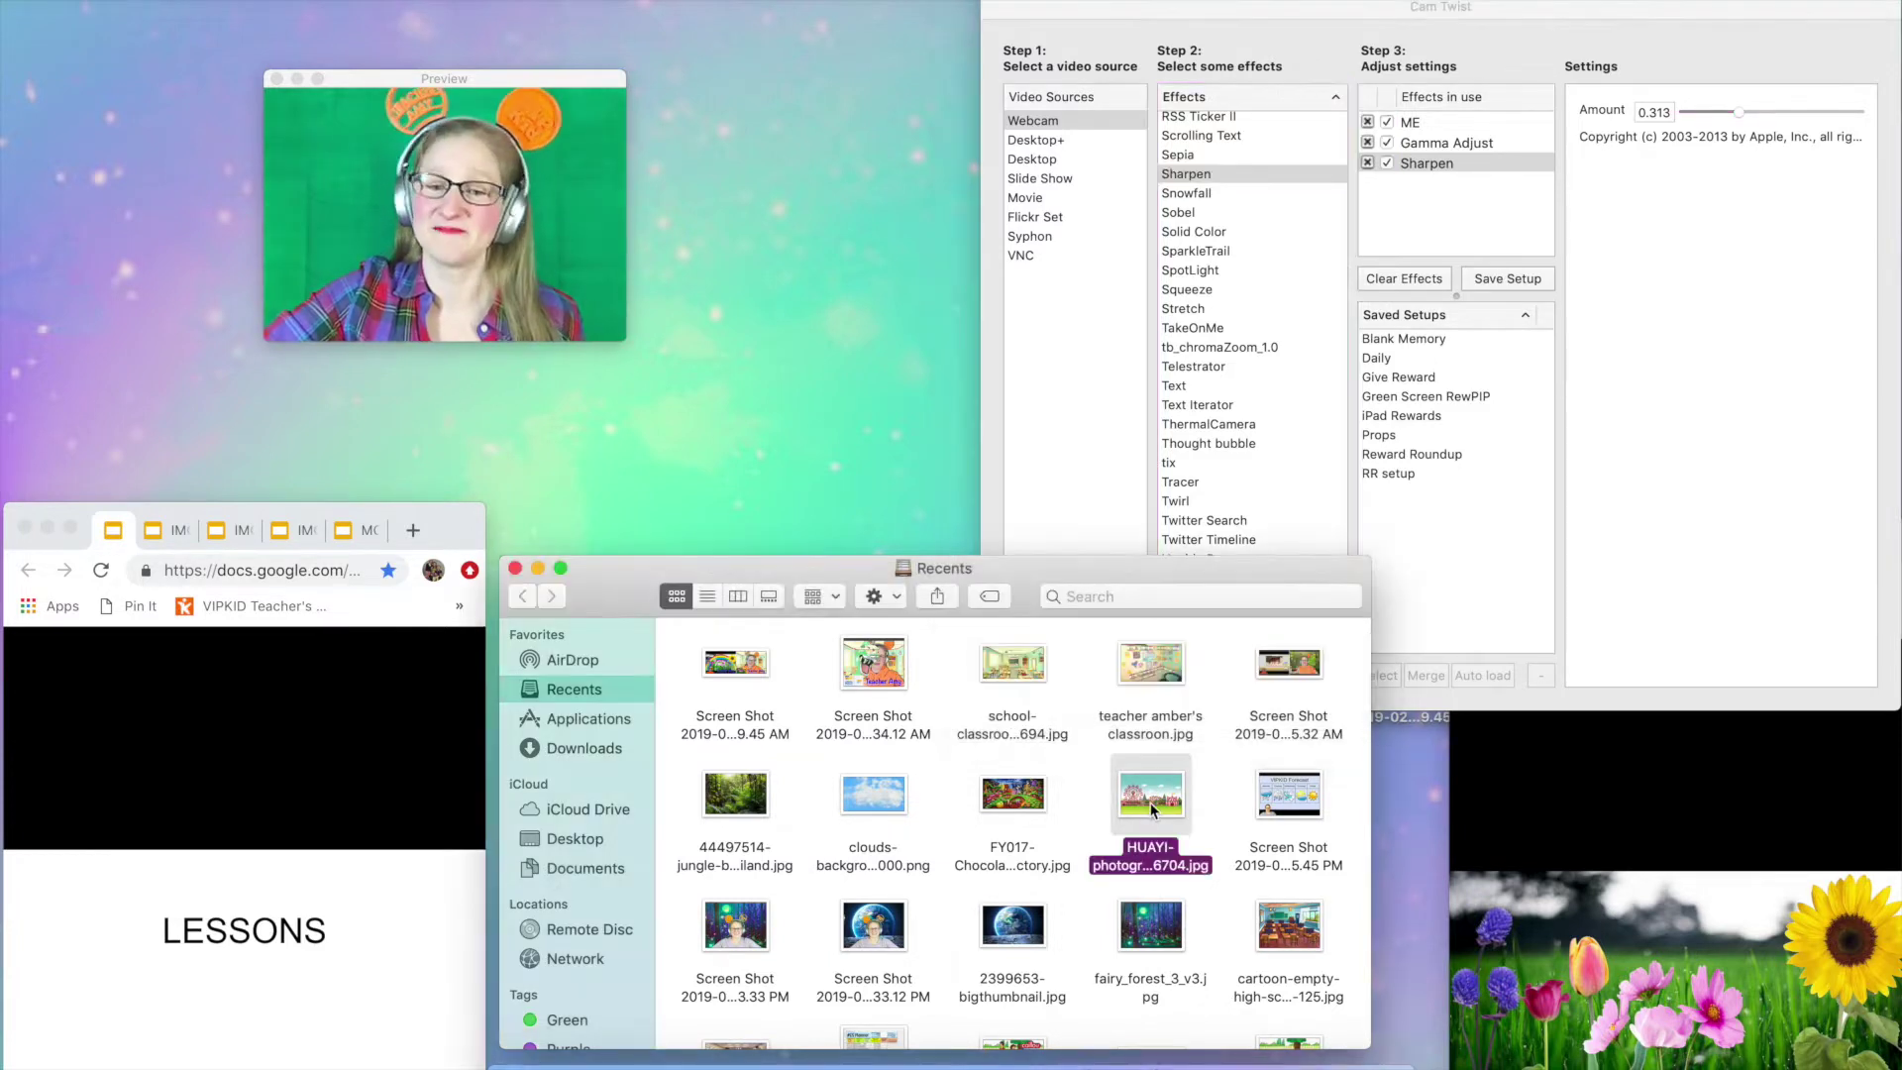
left_click(1252, 293)
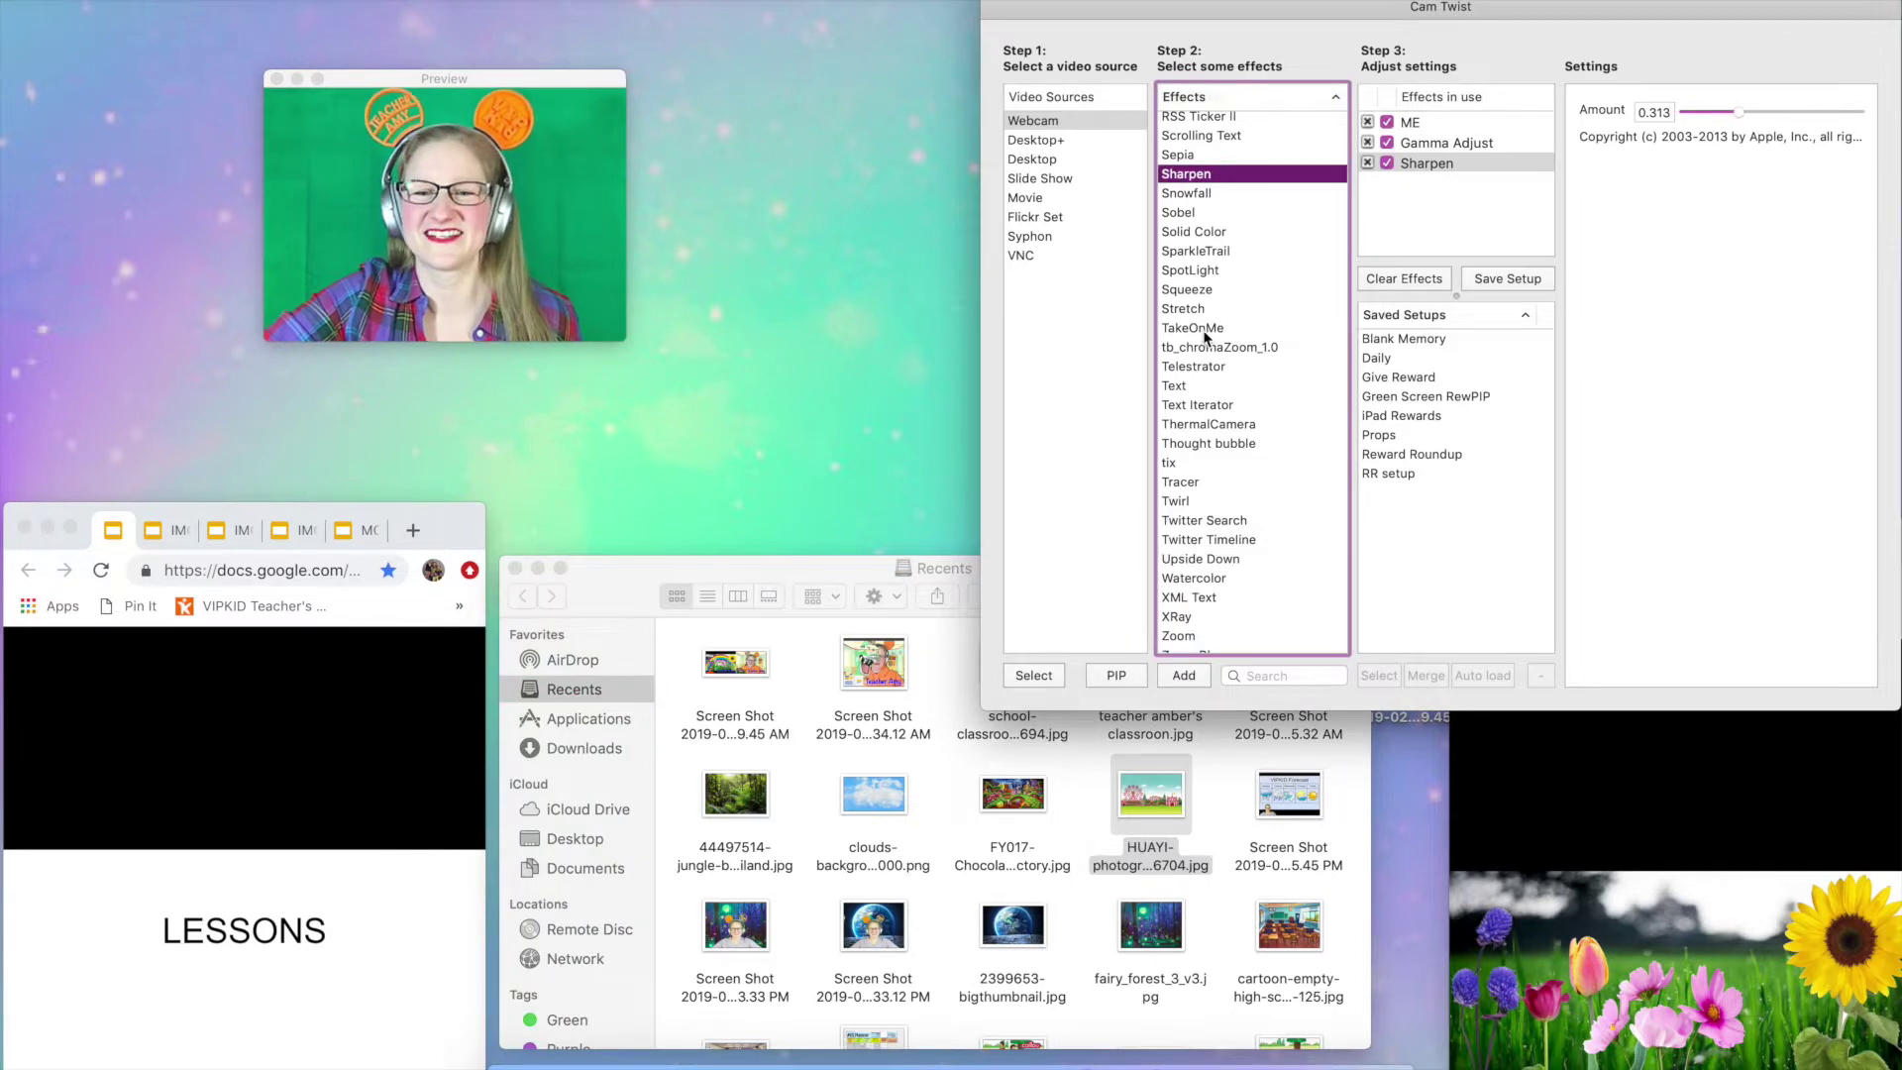
scroll(1208, 306, "up", 15)
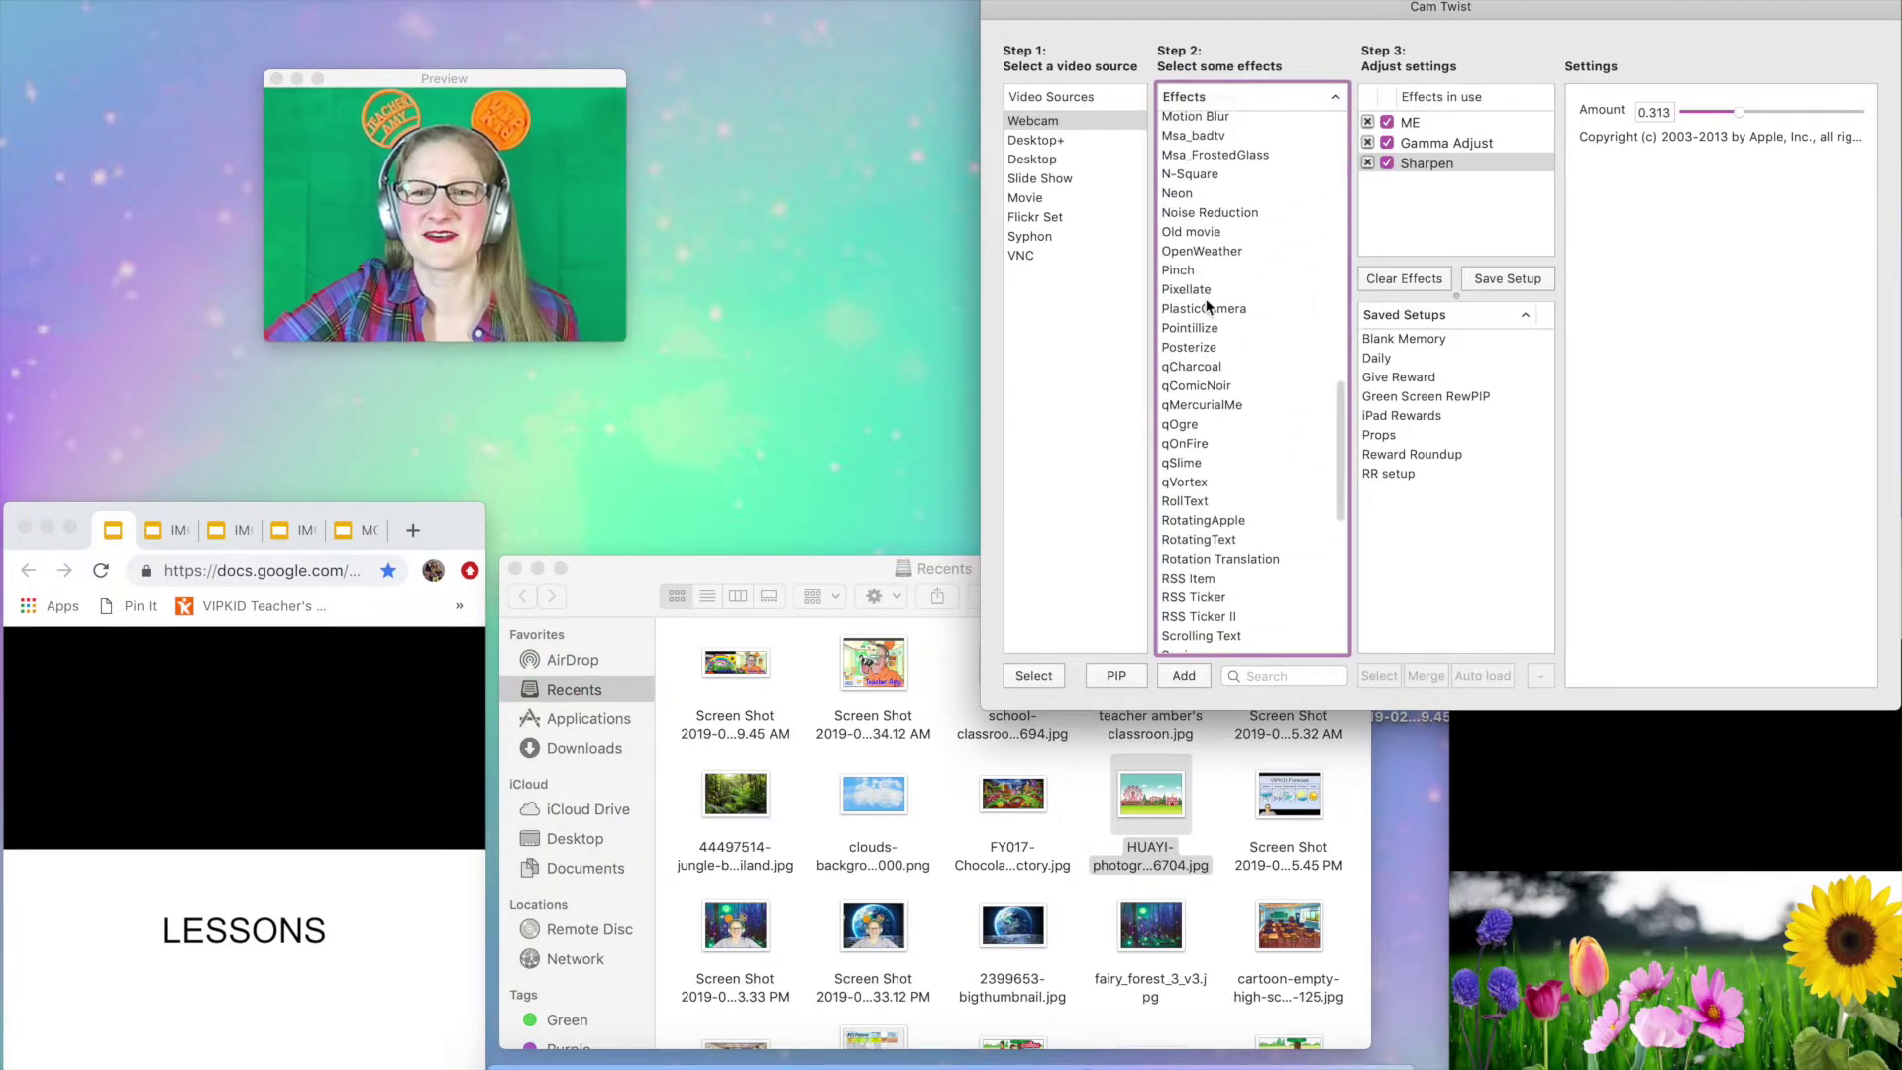
scroll(1207, 306, "up", 2)
scroll(1229, 495, "down", 4)
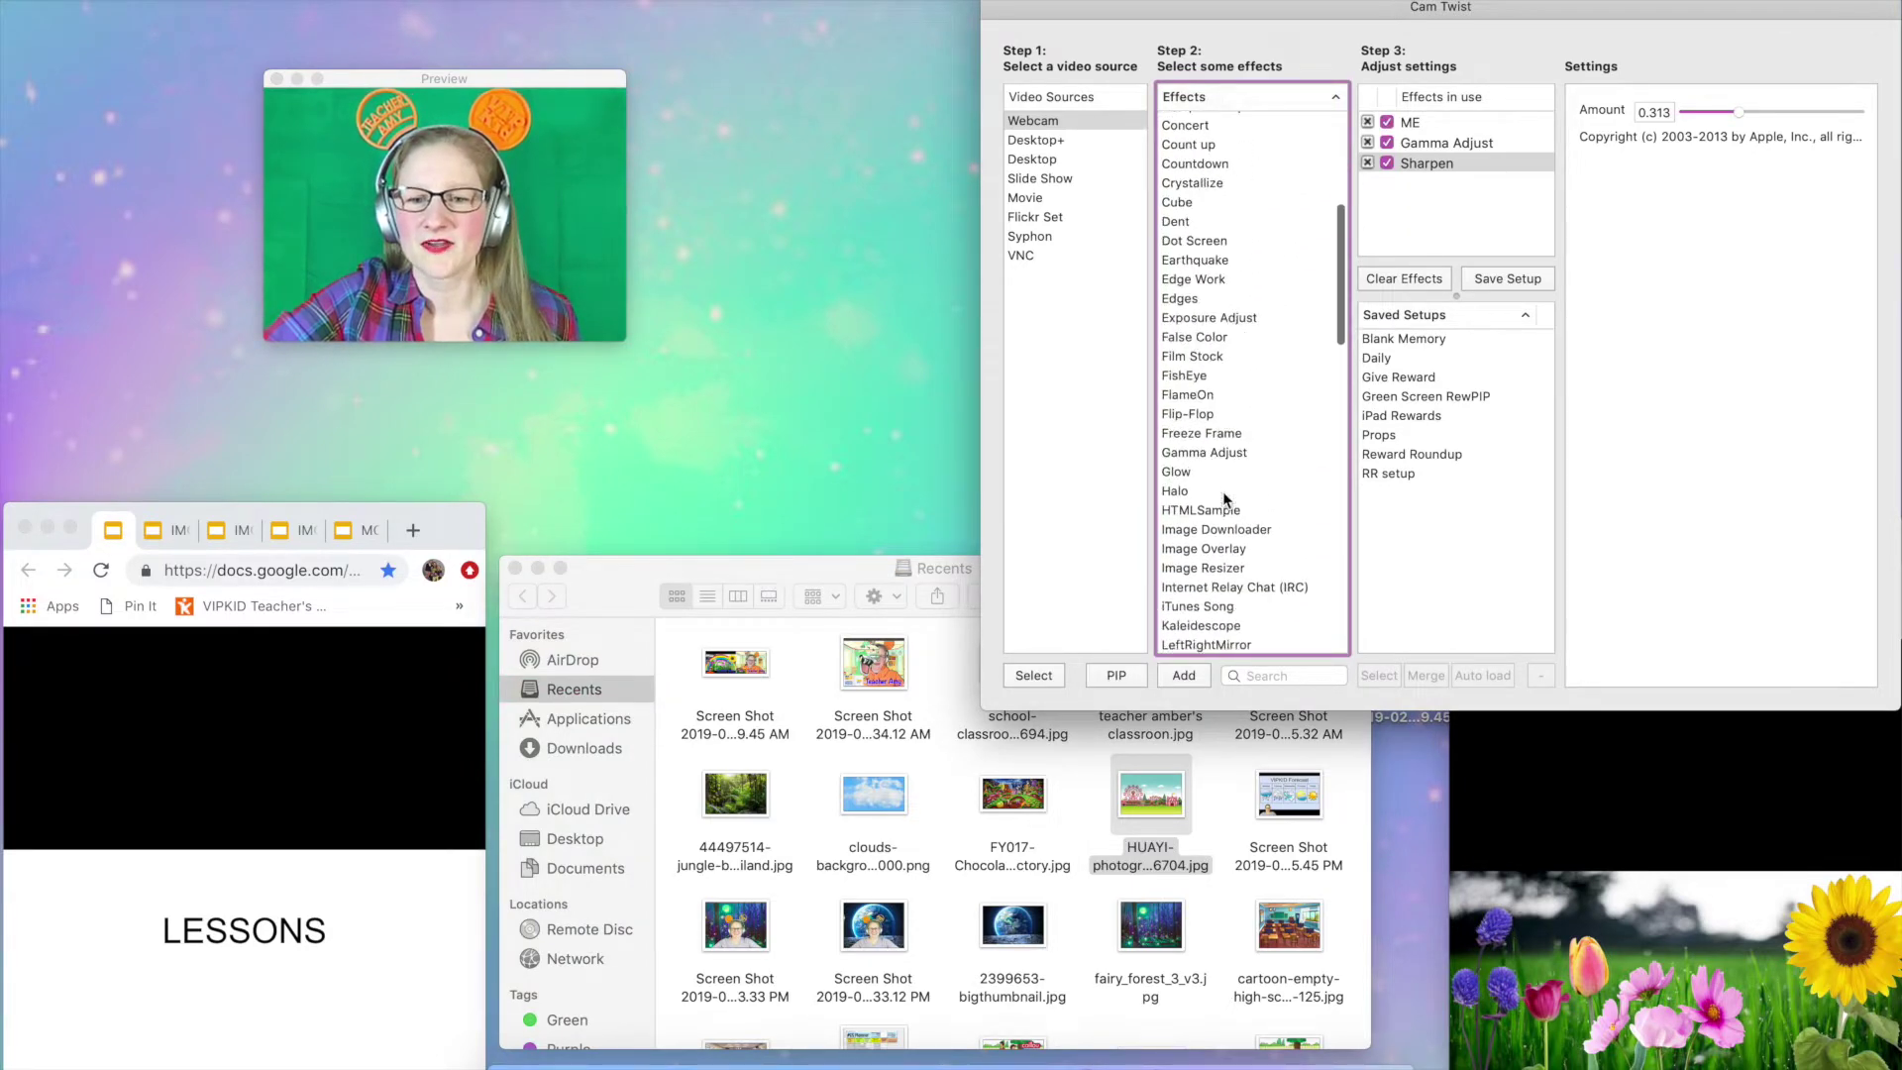
double_click(1225, 528)
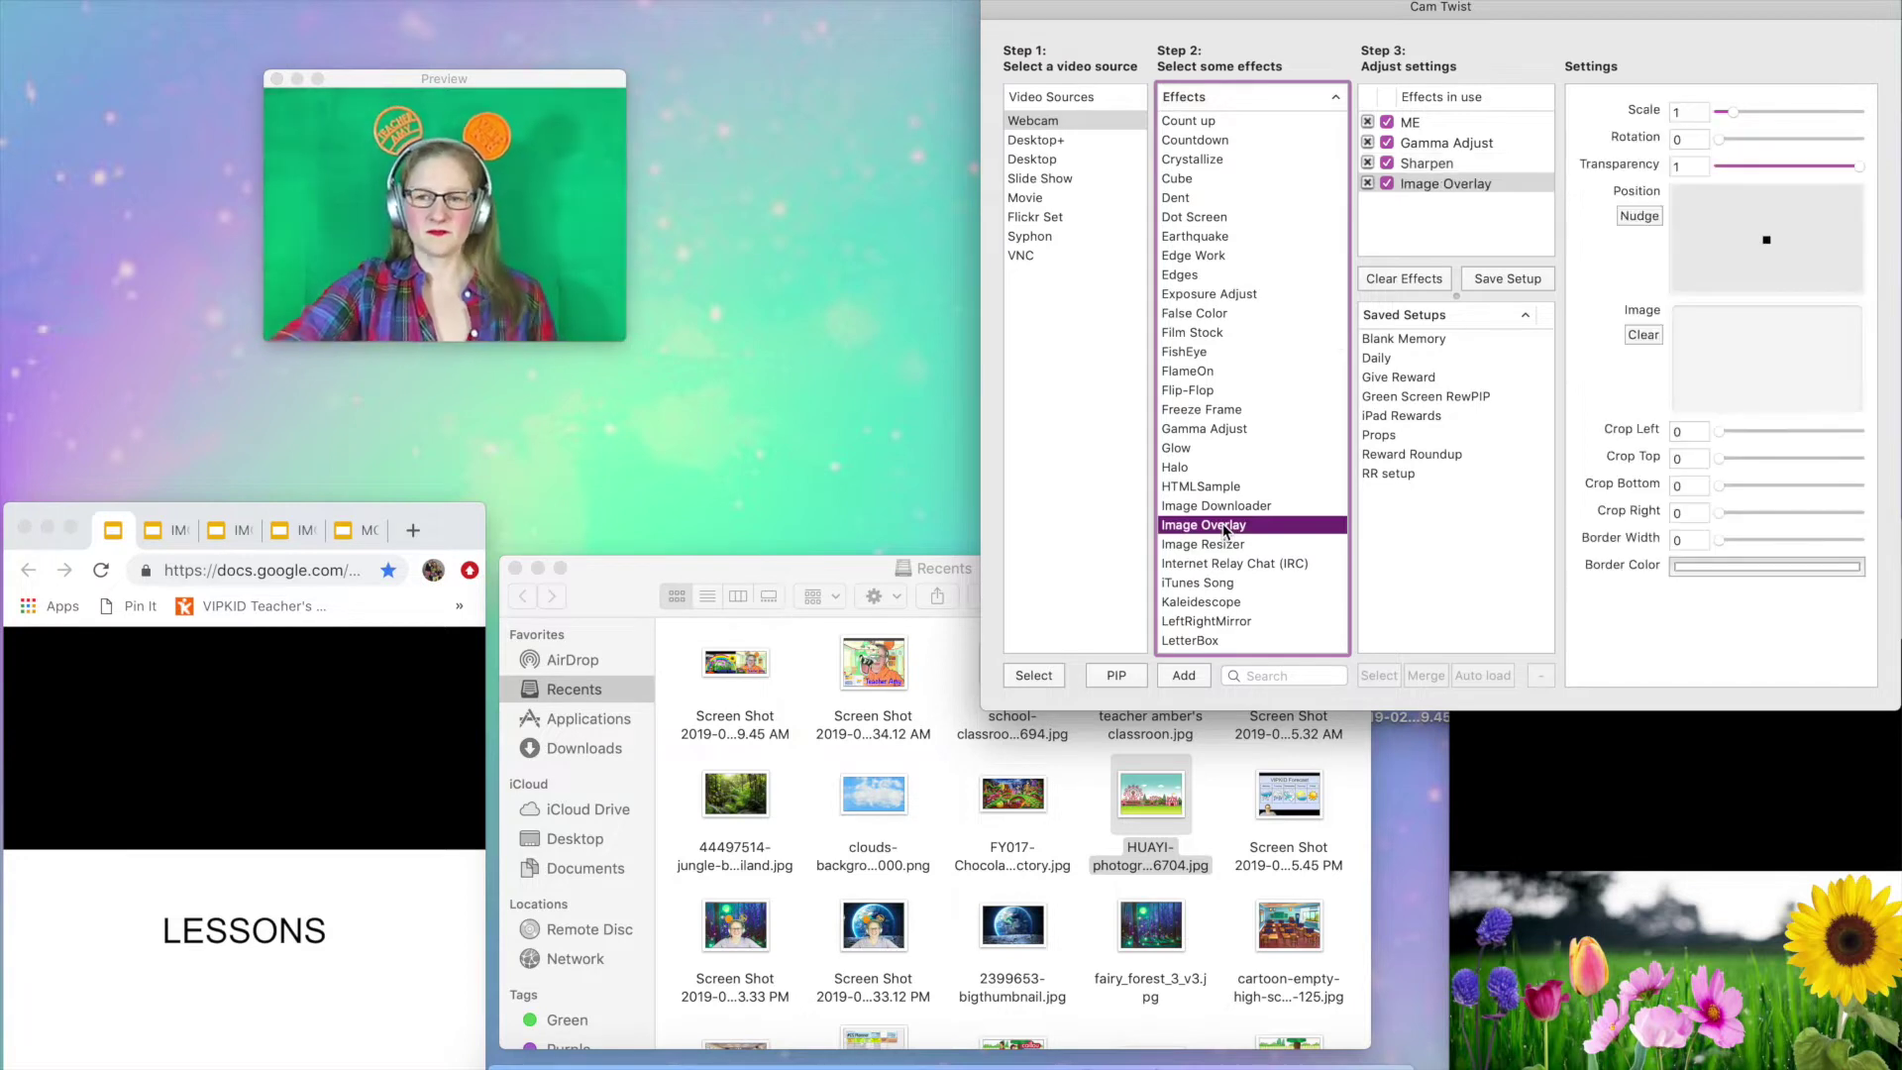
- Load the carnival picture into the overlay's Image well and scale it to 2.25
left_click(955, 748)
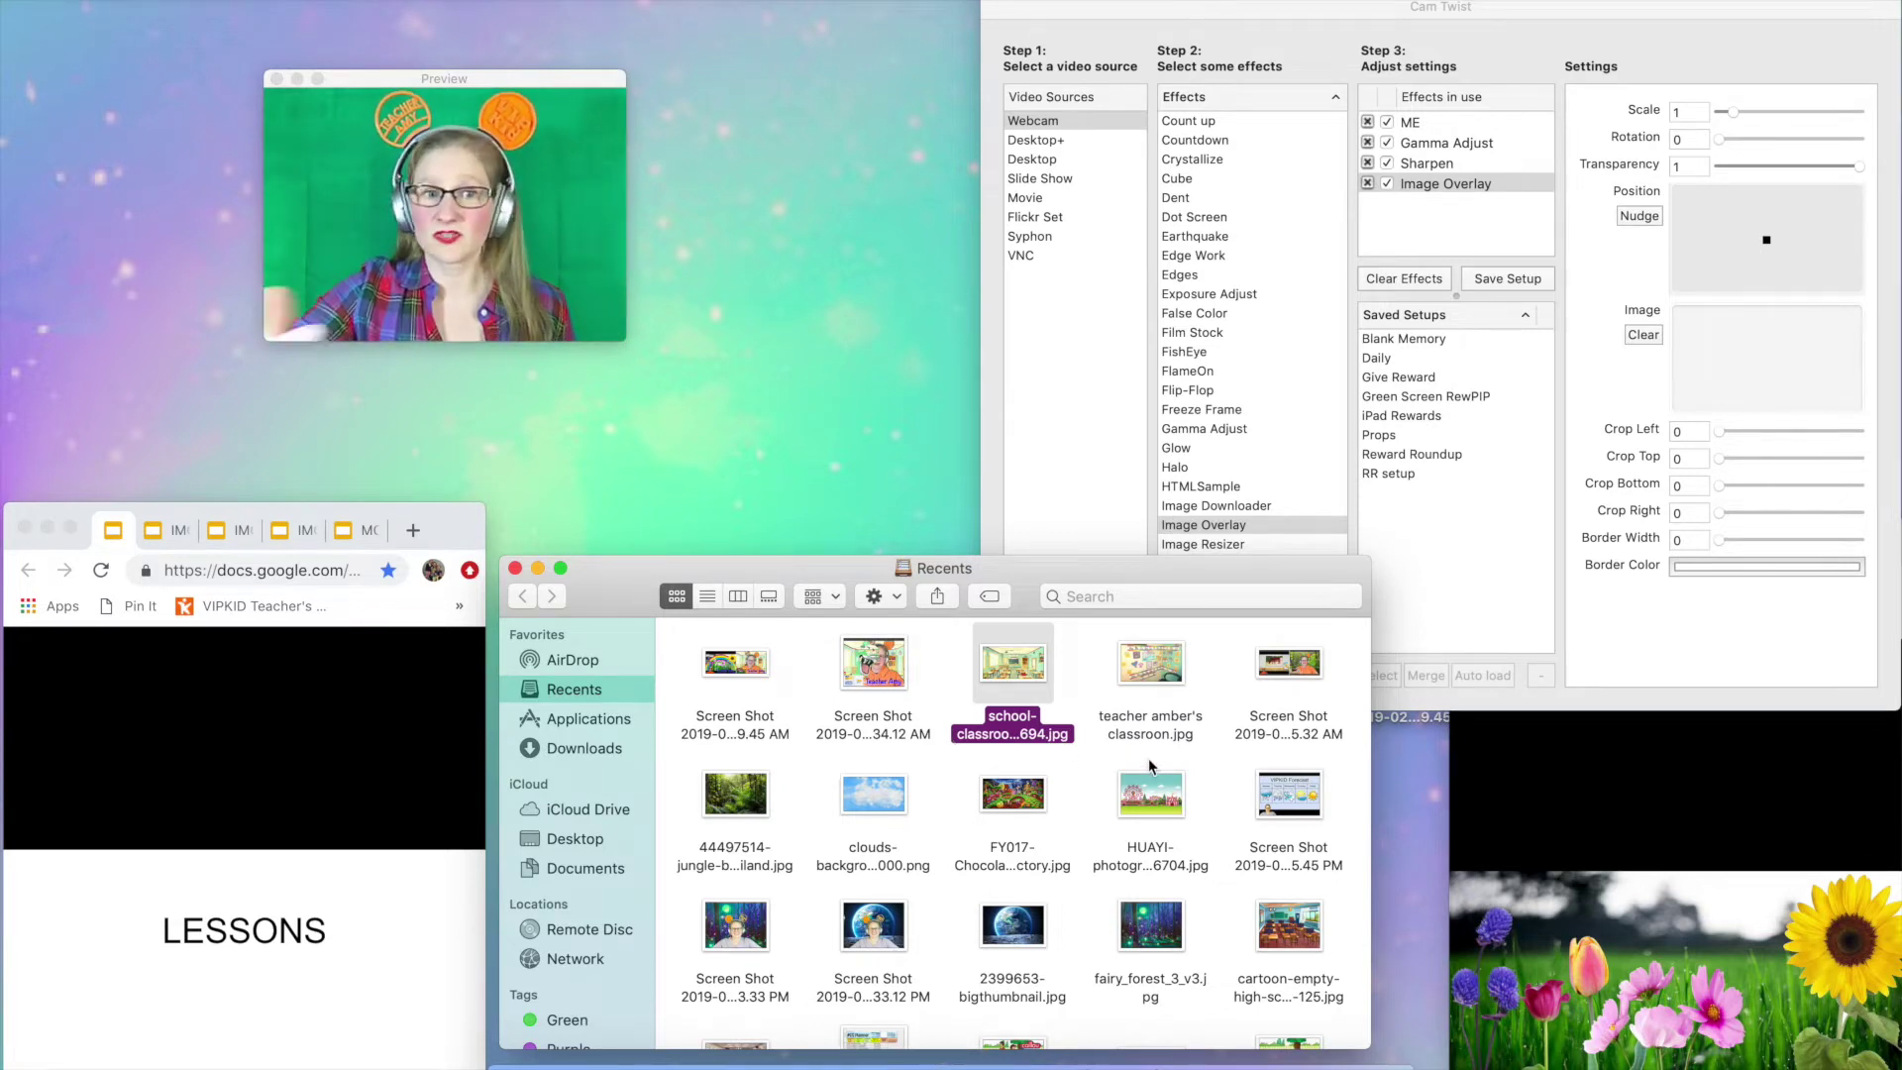
left_click(1159, 801)
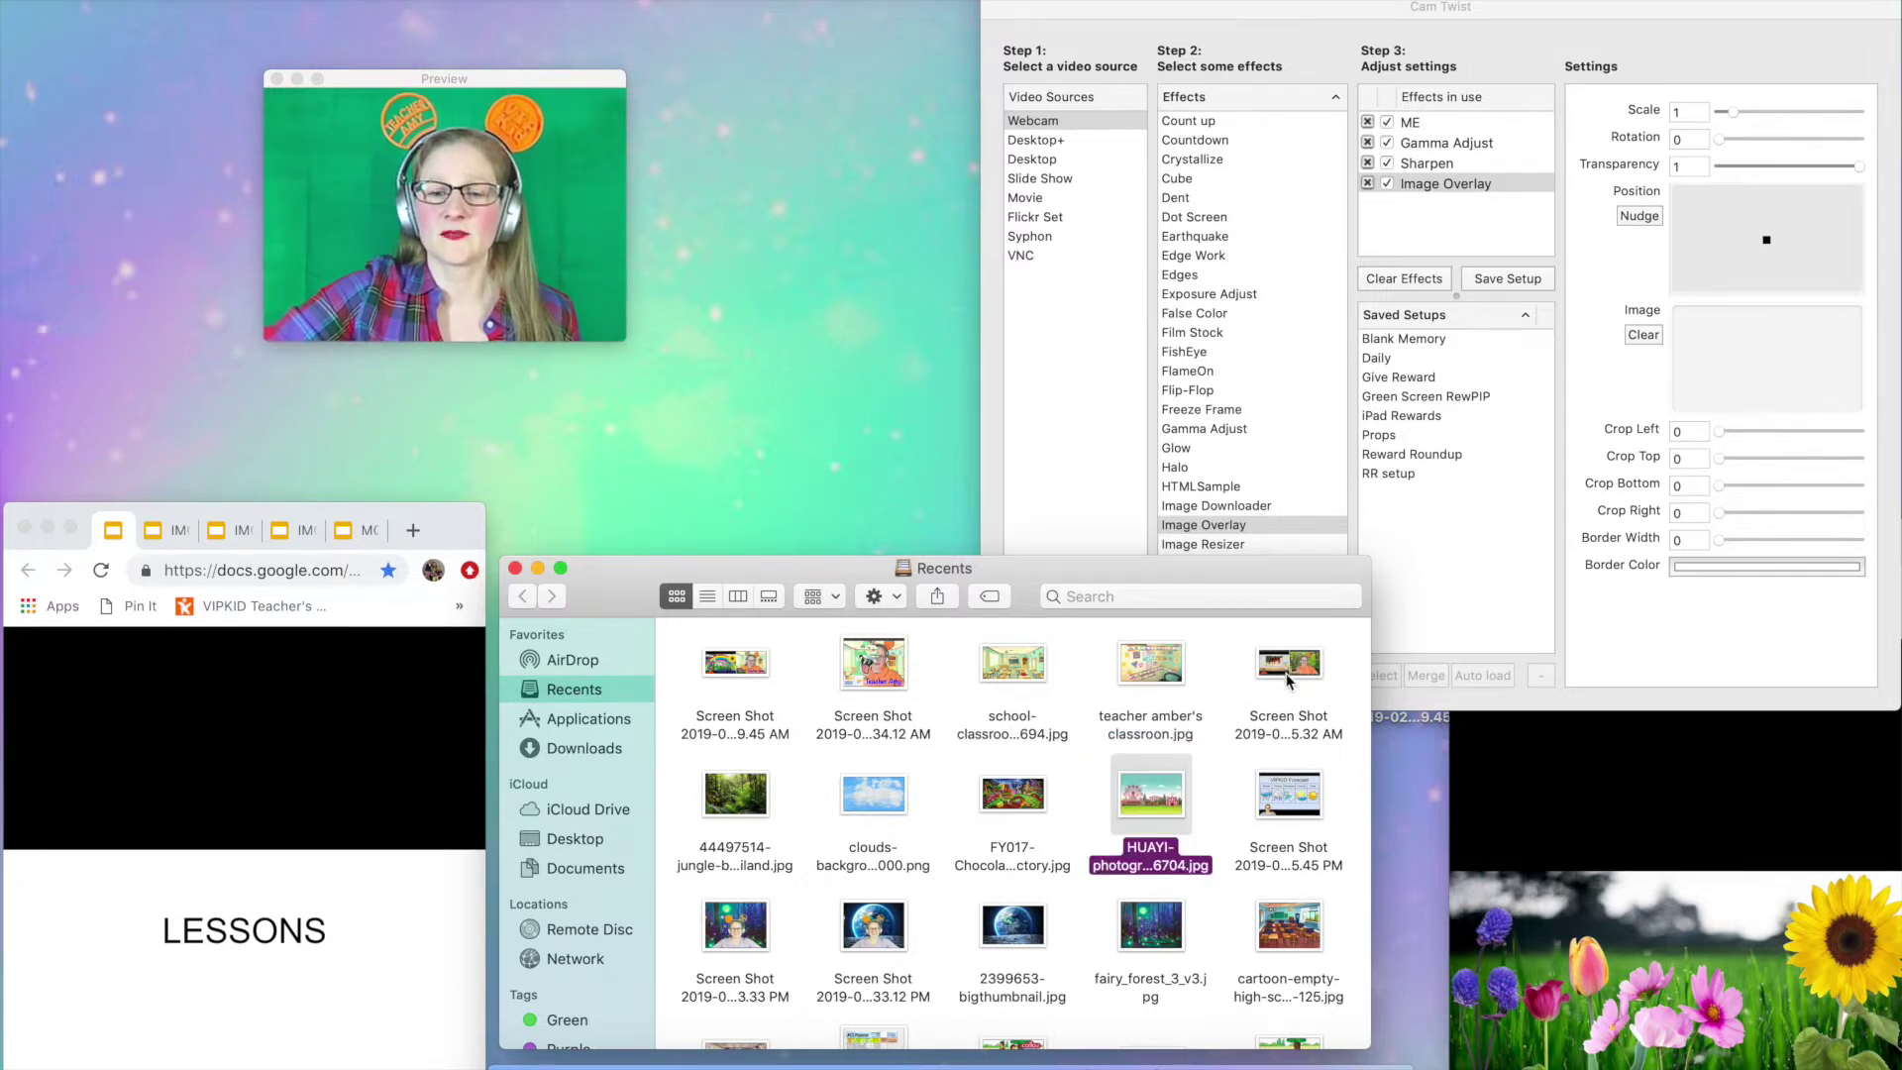
left_click_drag(1168, 777, 1774, 331)
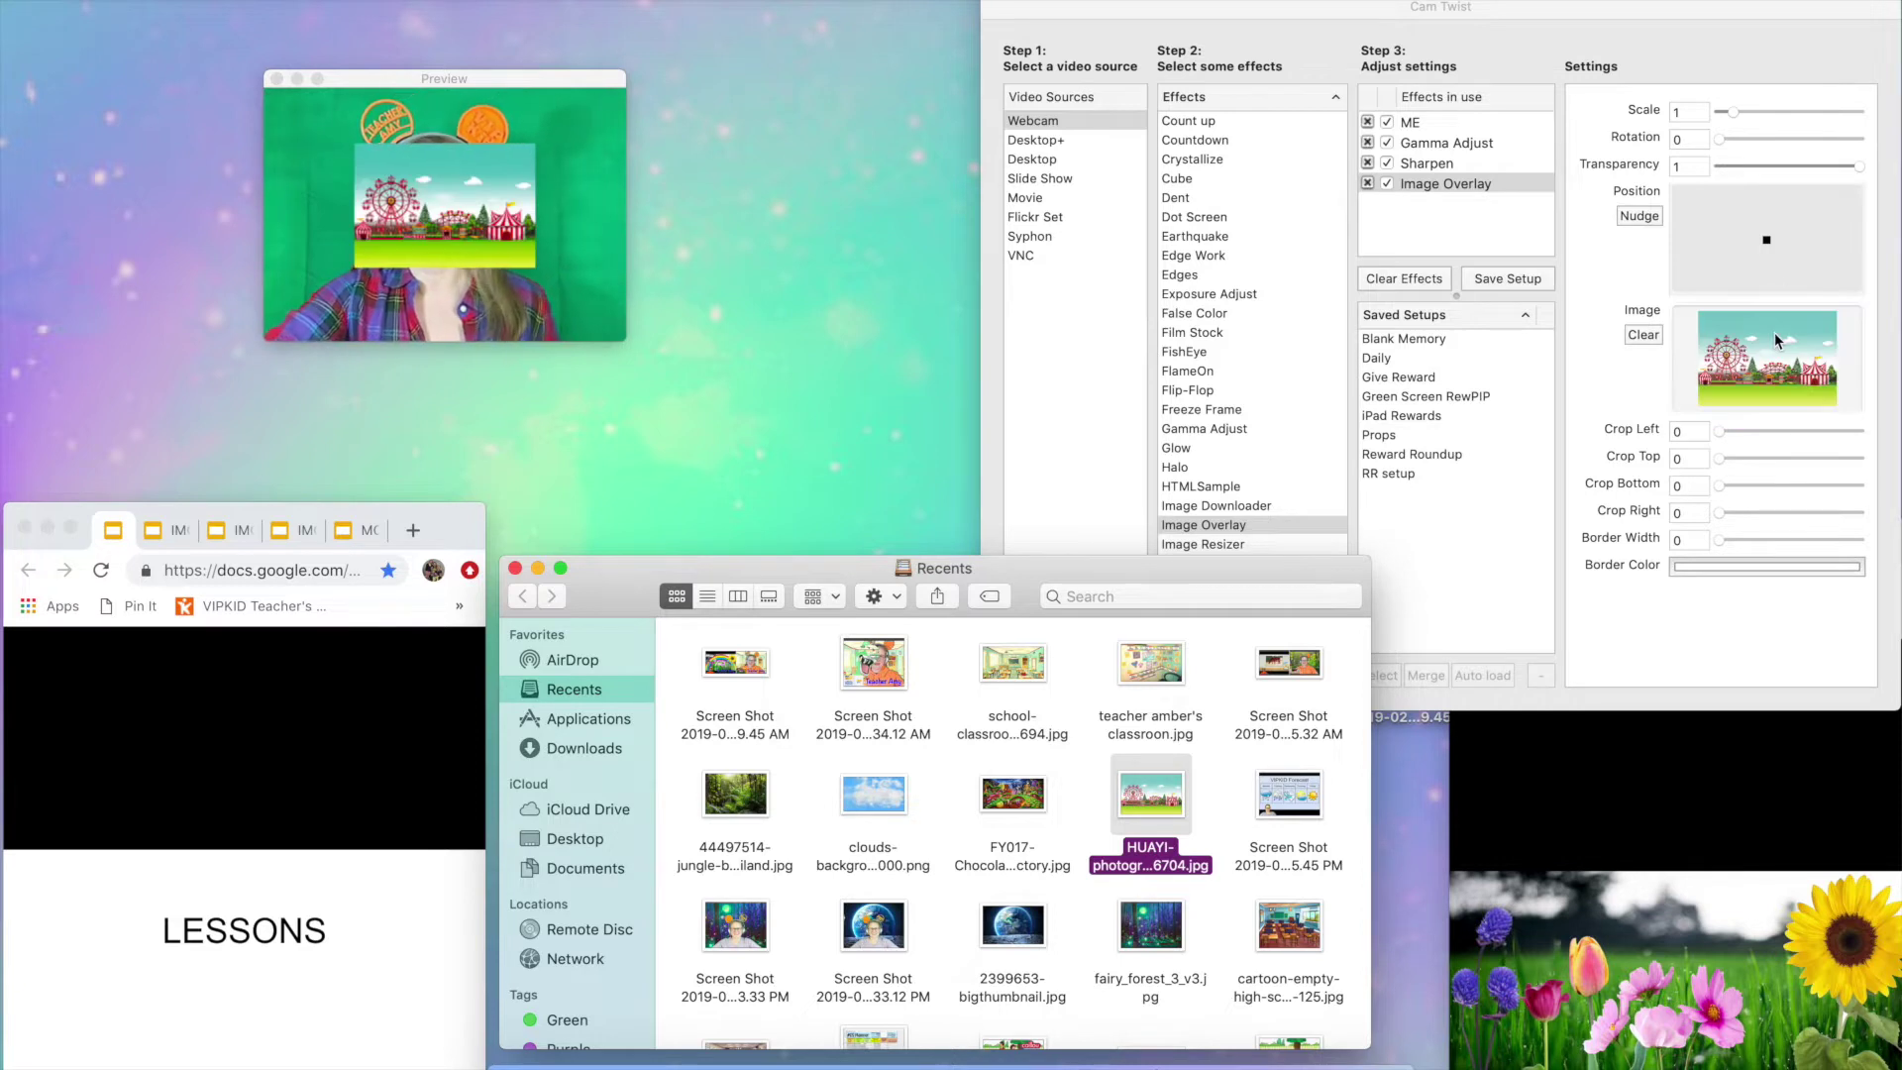
left_click(1734, 115)
left_click_drag(1734, 115, 1752, 118)
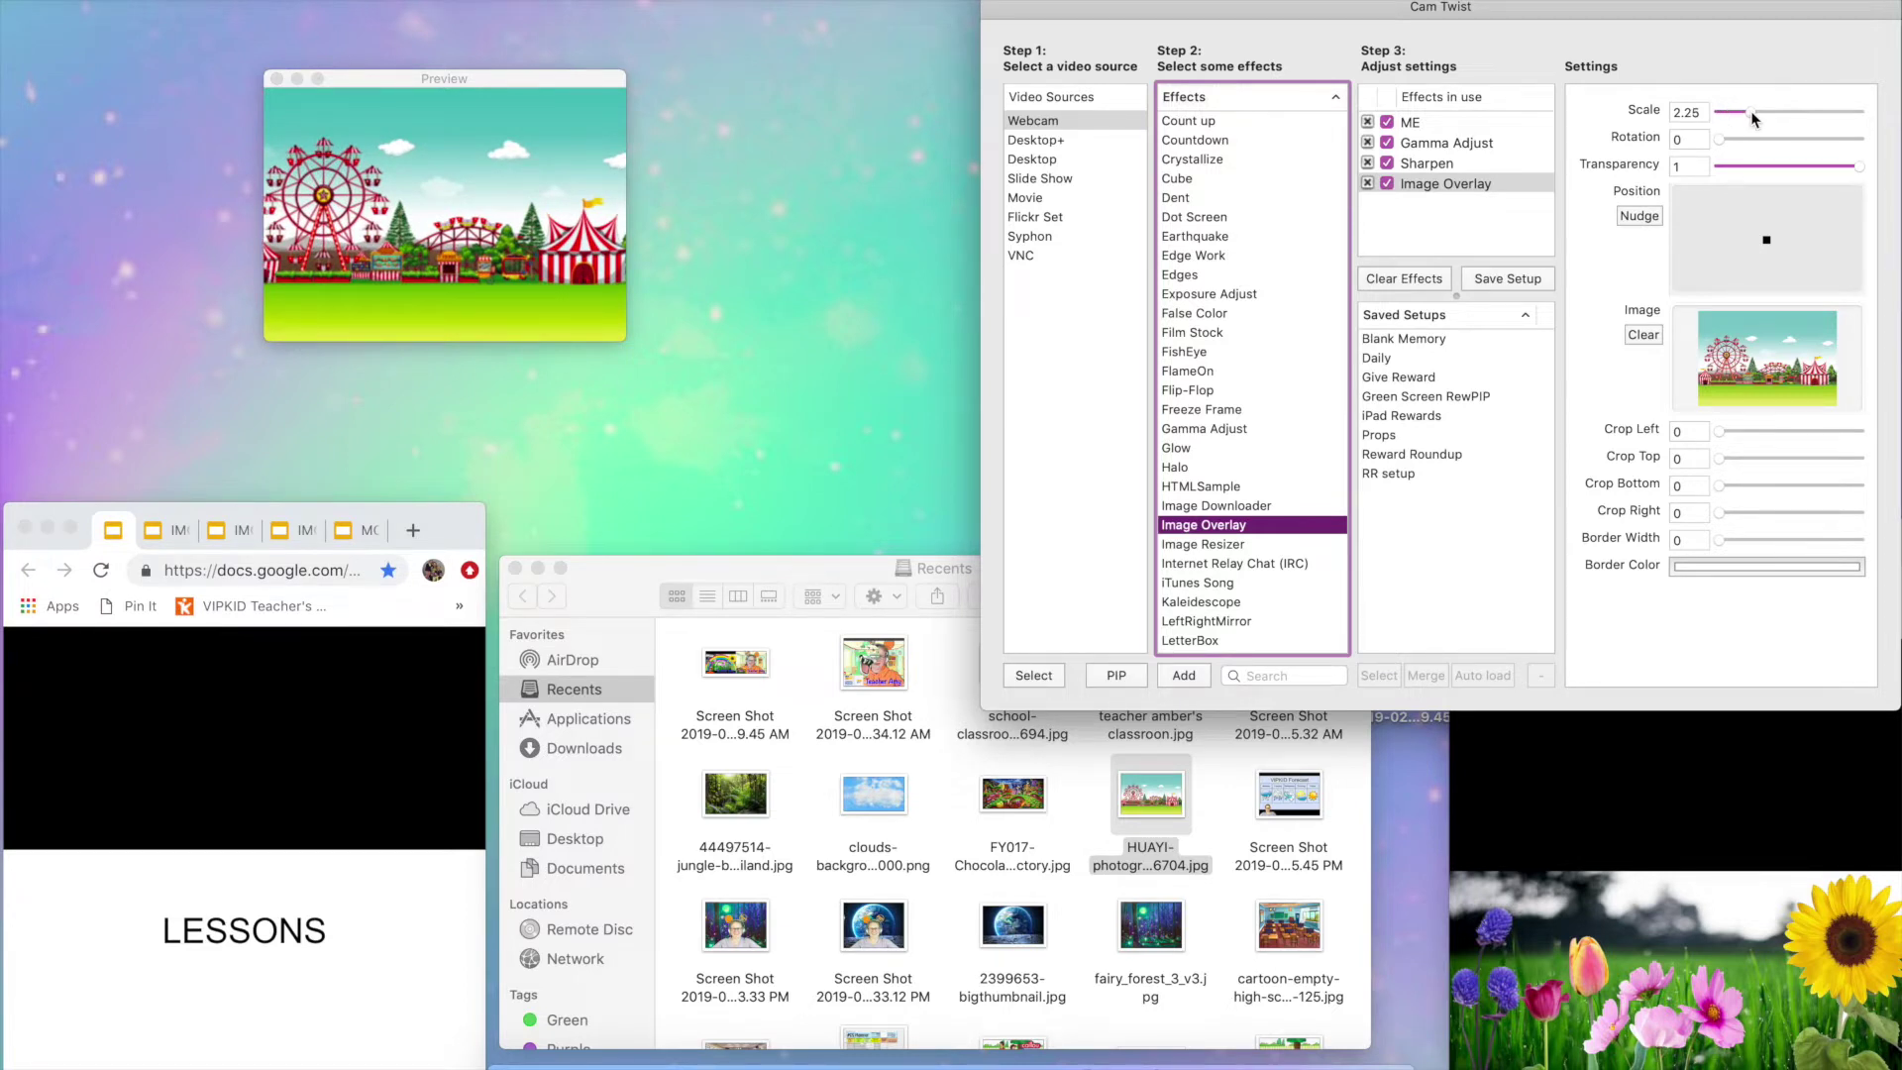
double_click(1478, 186)
- Rename the overlay Background, move it to the top, and enable Chroma Key on ME
type("Background")
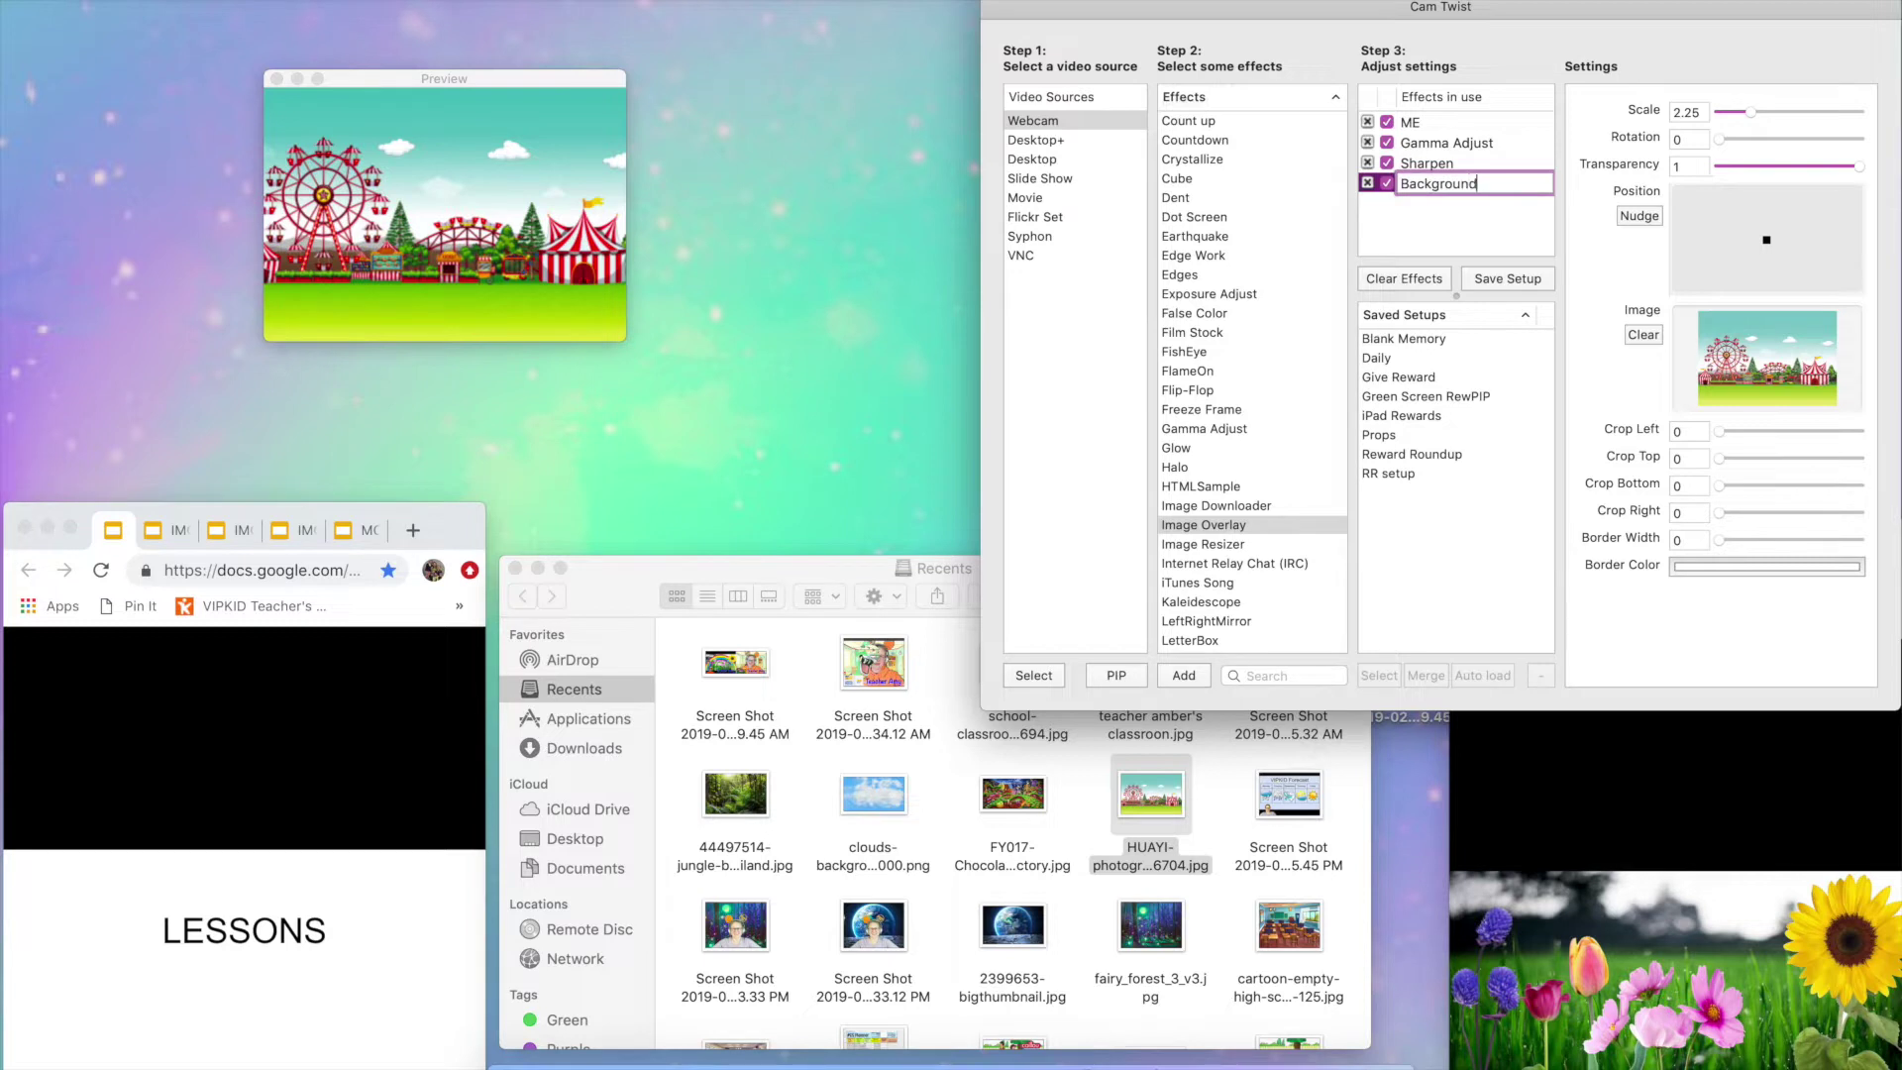
key("Return")
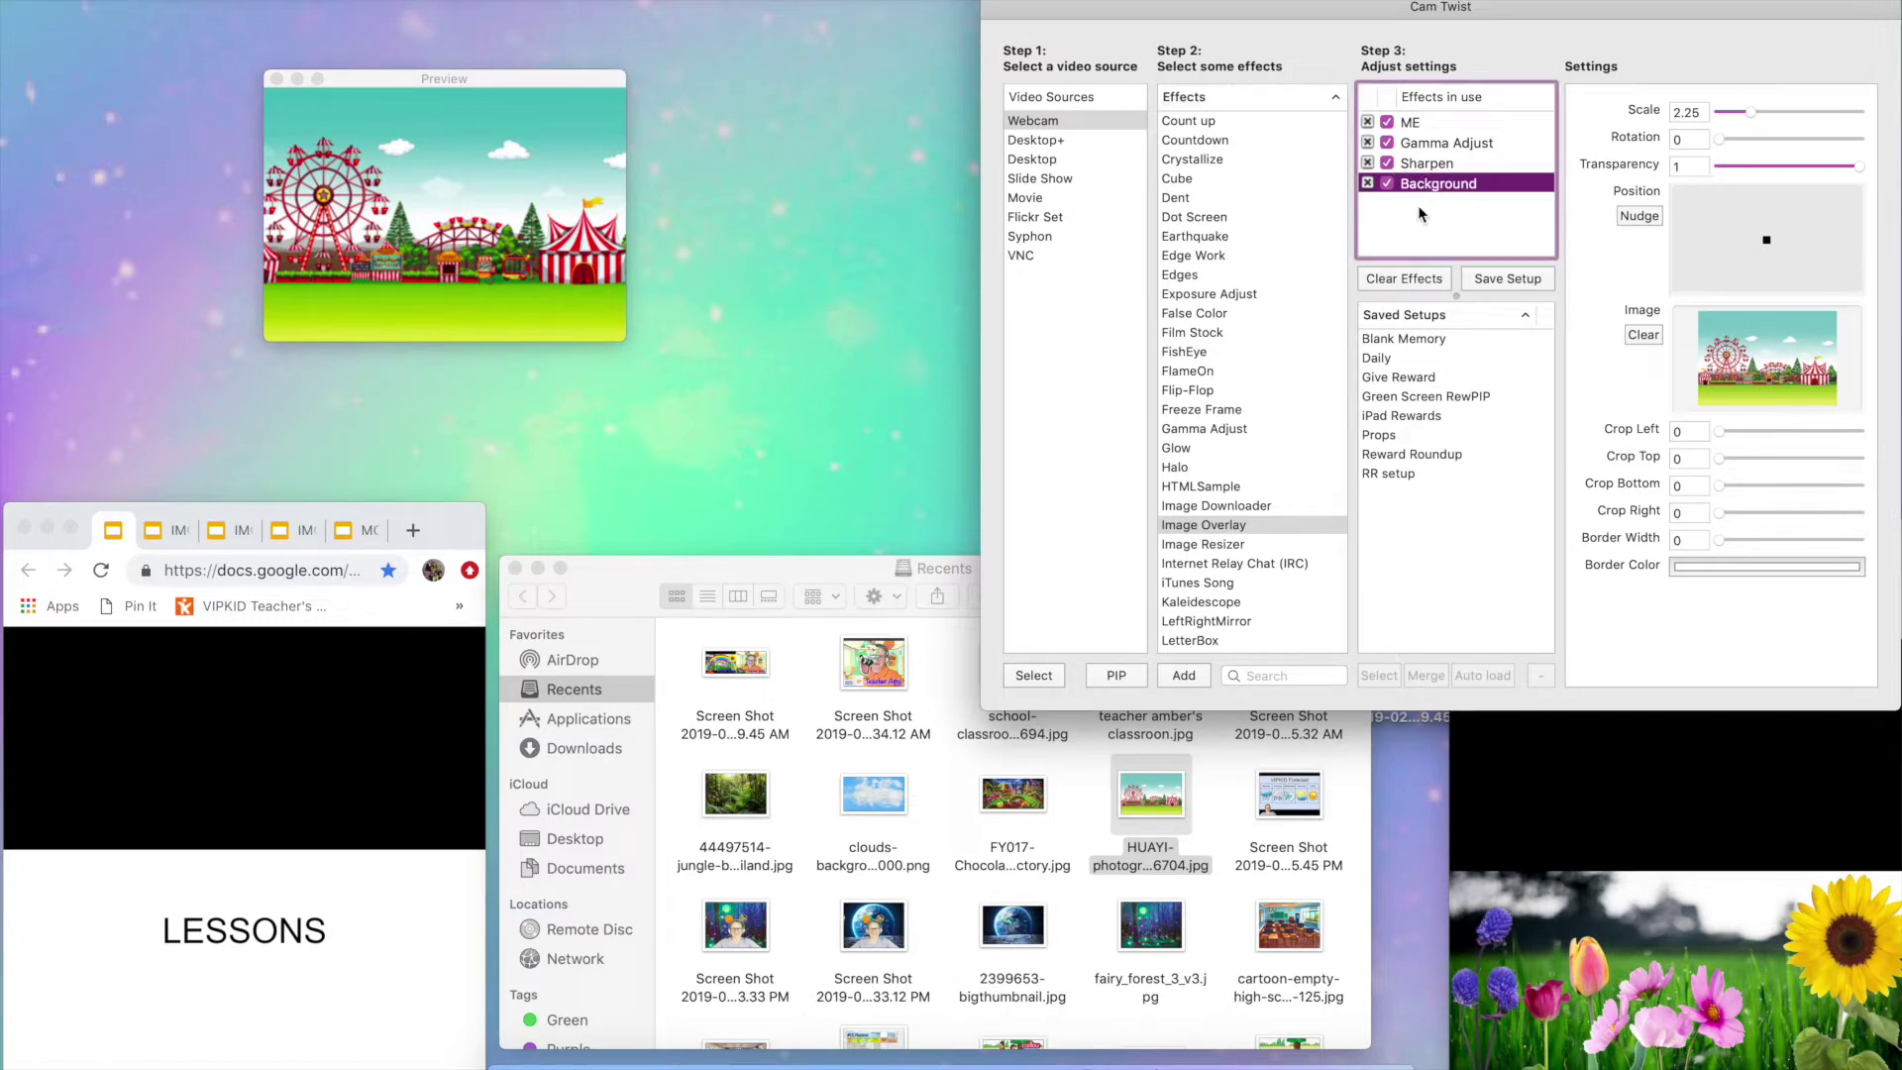
left_click_drag(1466, 185, 1464, 121)
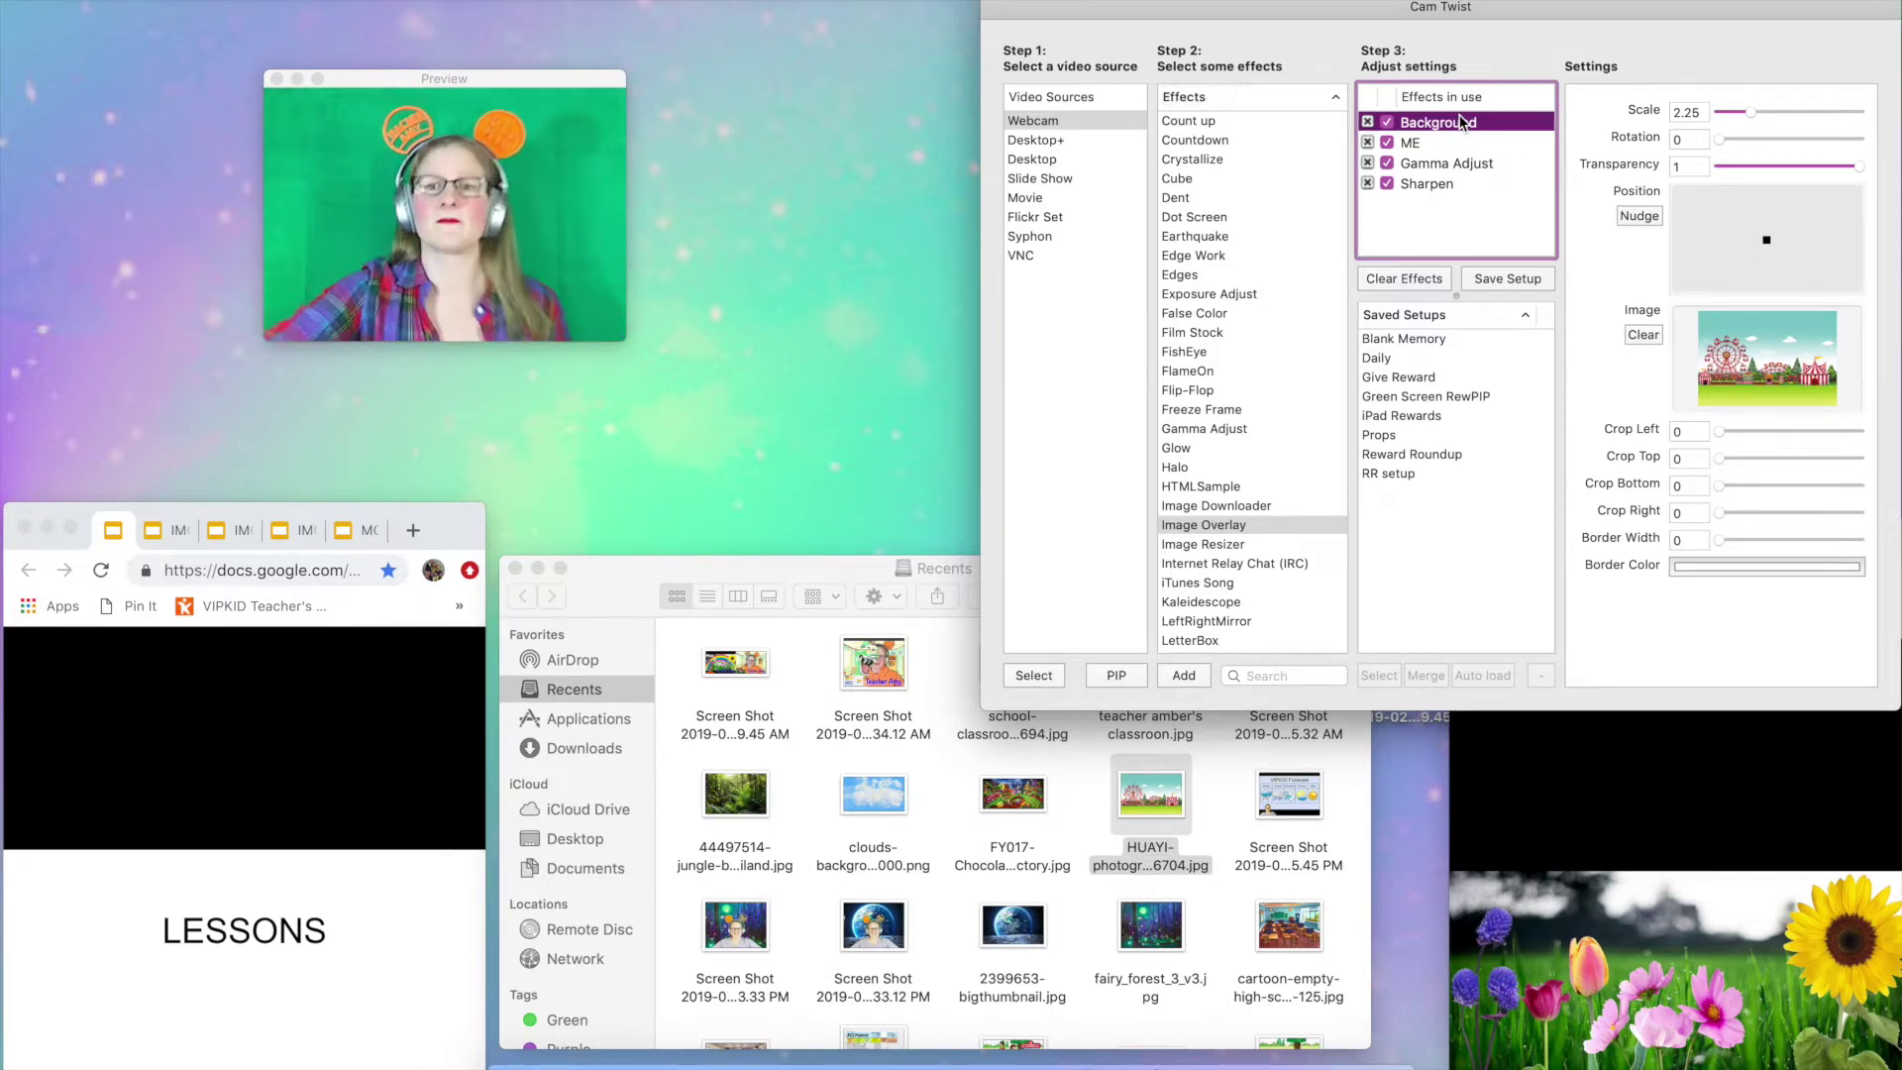
left_click(1422, 146)
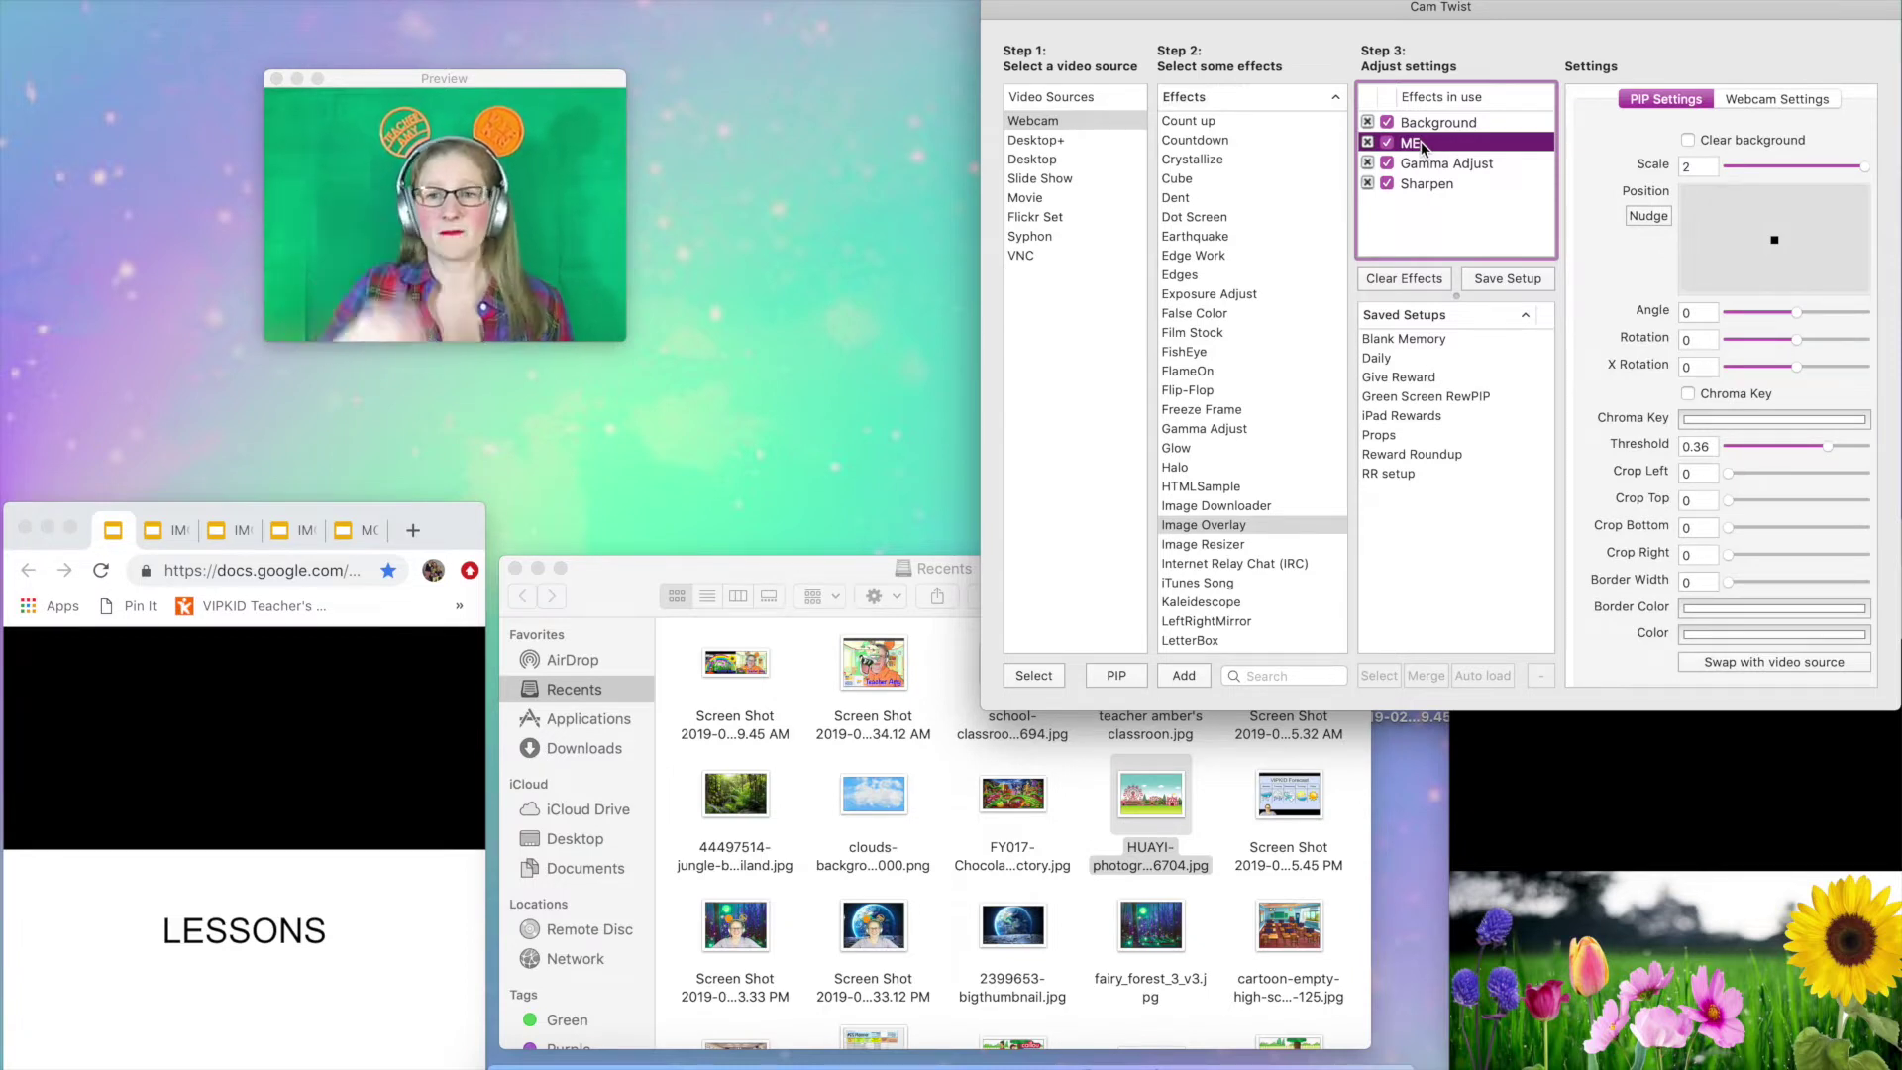
left_click(1689, 394)
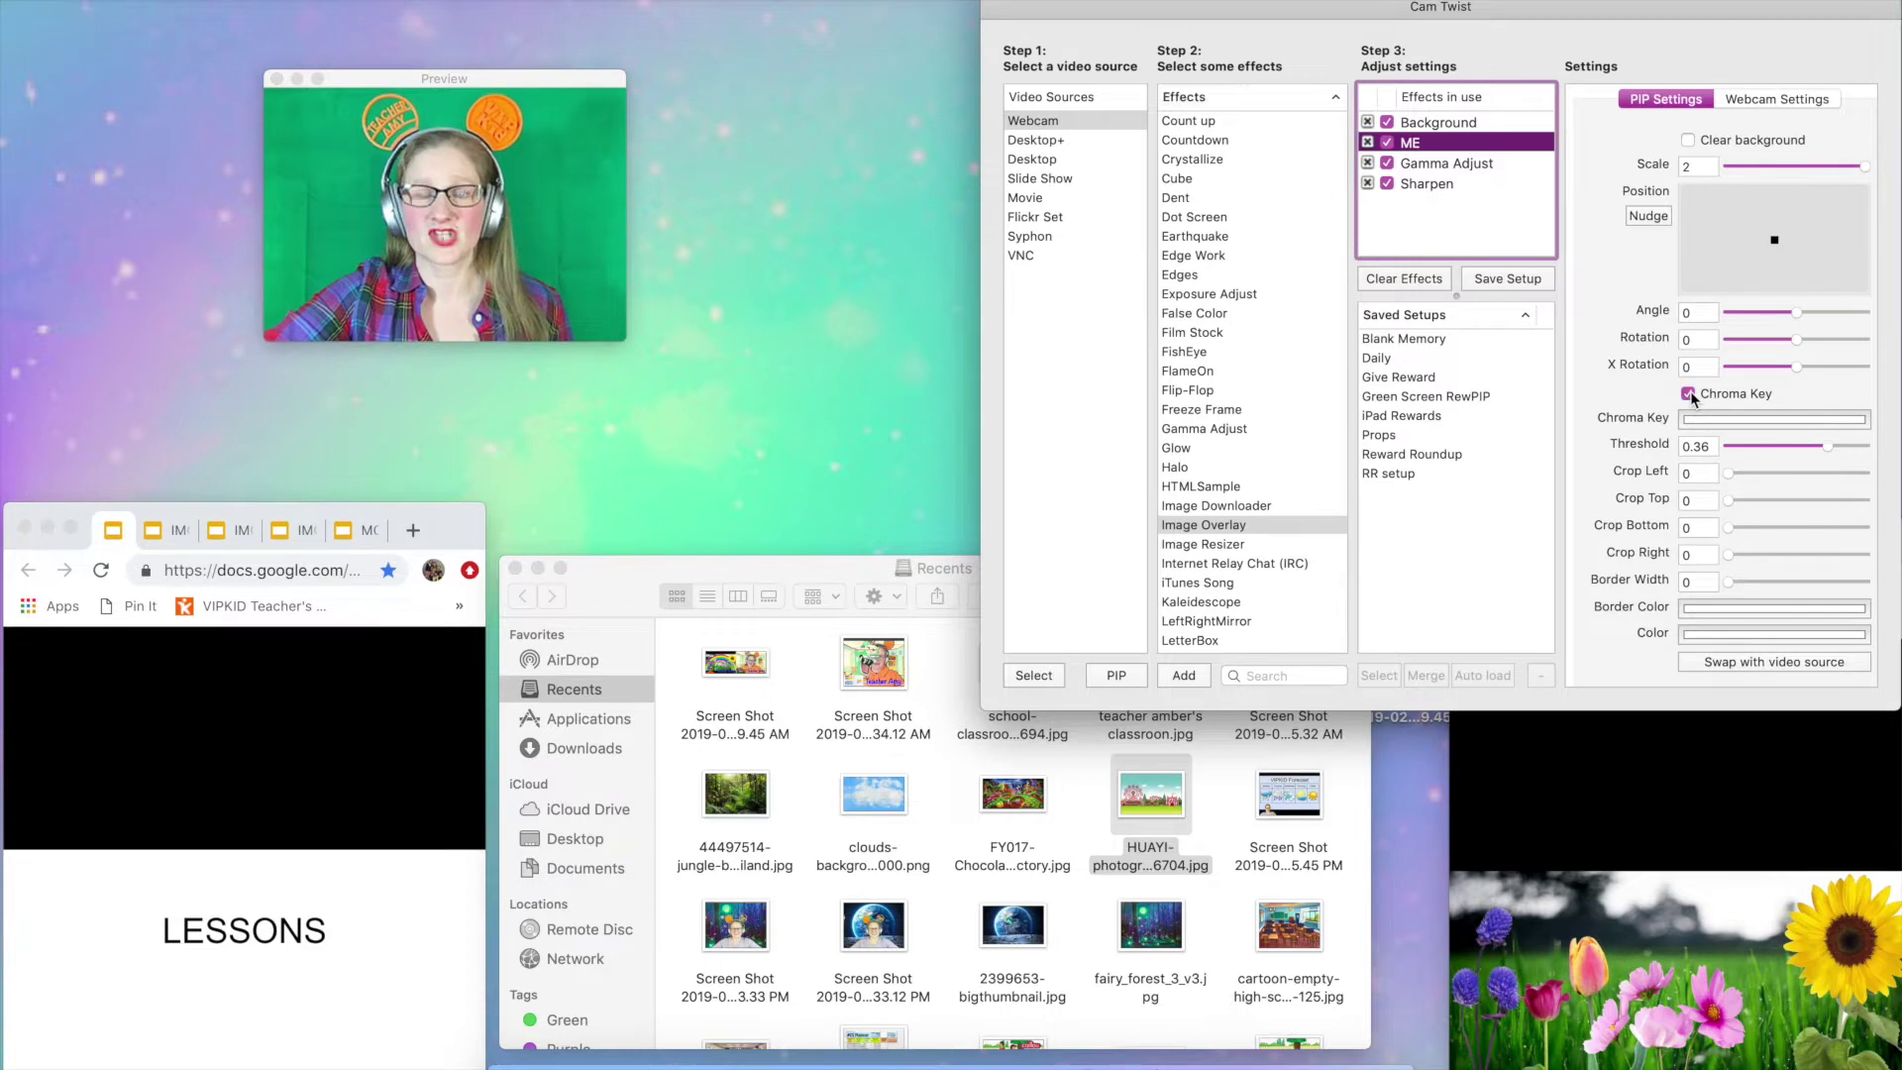
- Sample the green backdrop with the eyedropper as the Chroma Key colour
left_click(1773, 420)
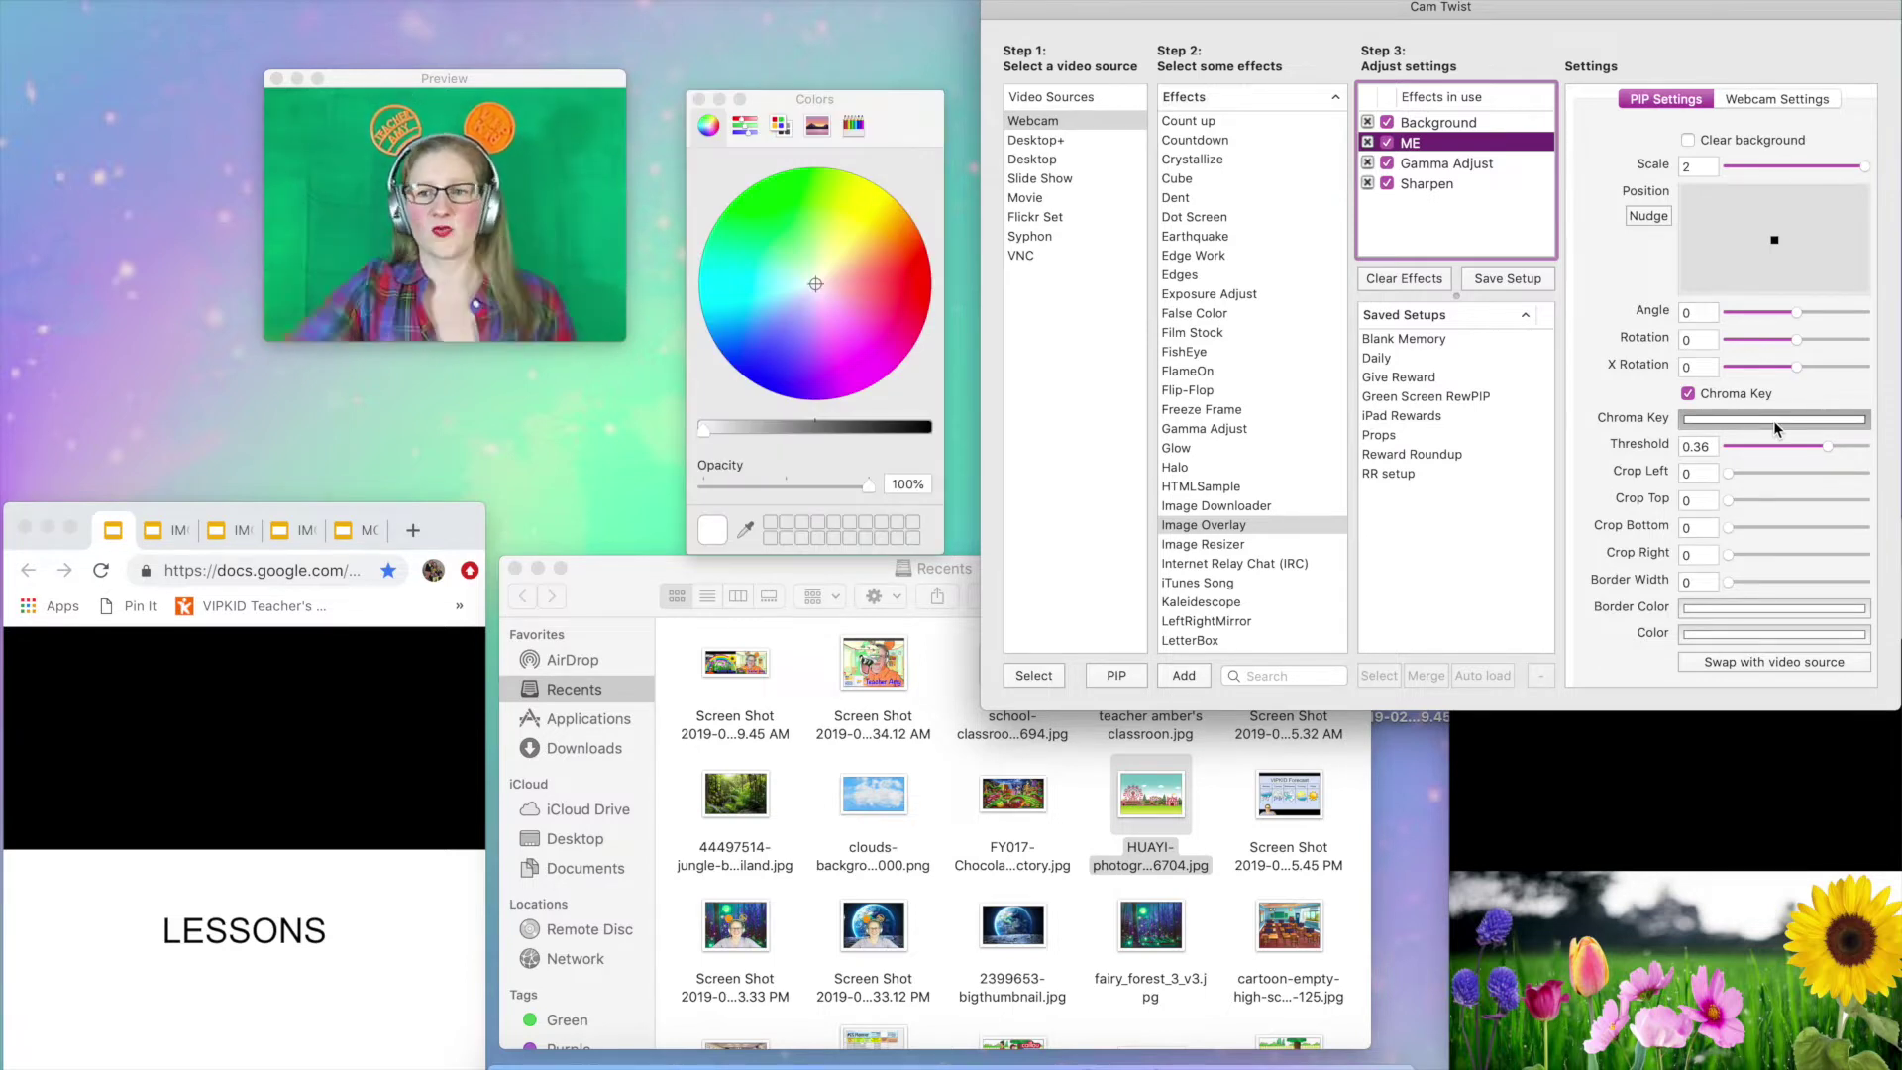
left_click(856, 128)
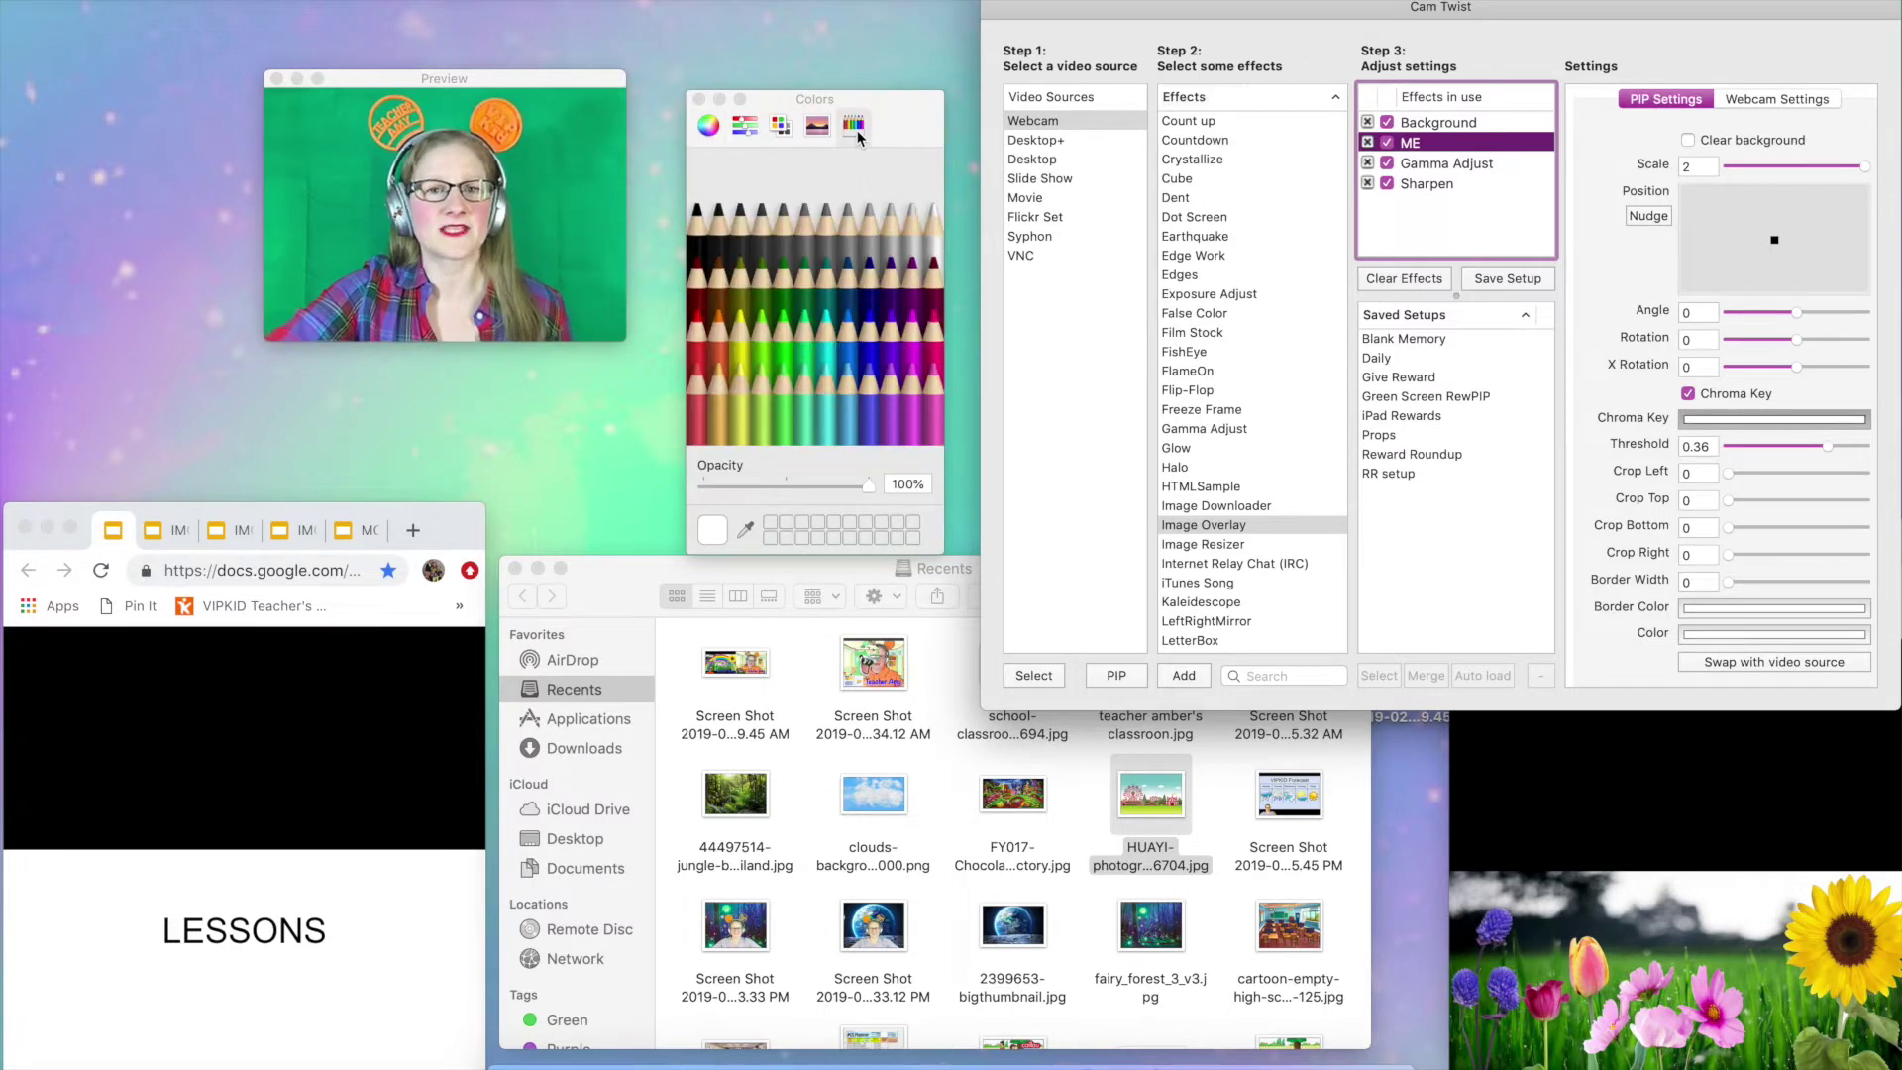
left_click(709, 129)
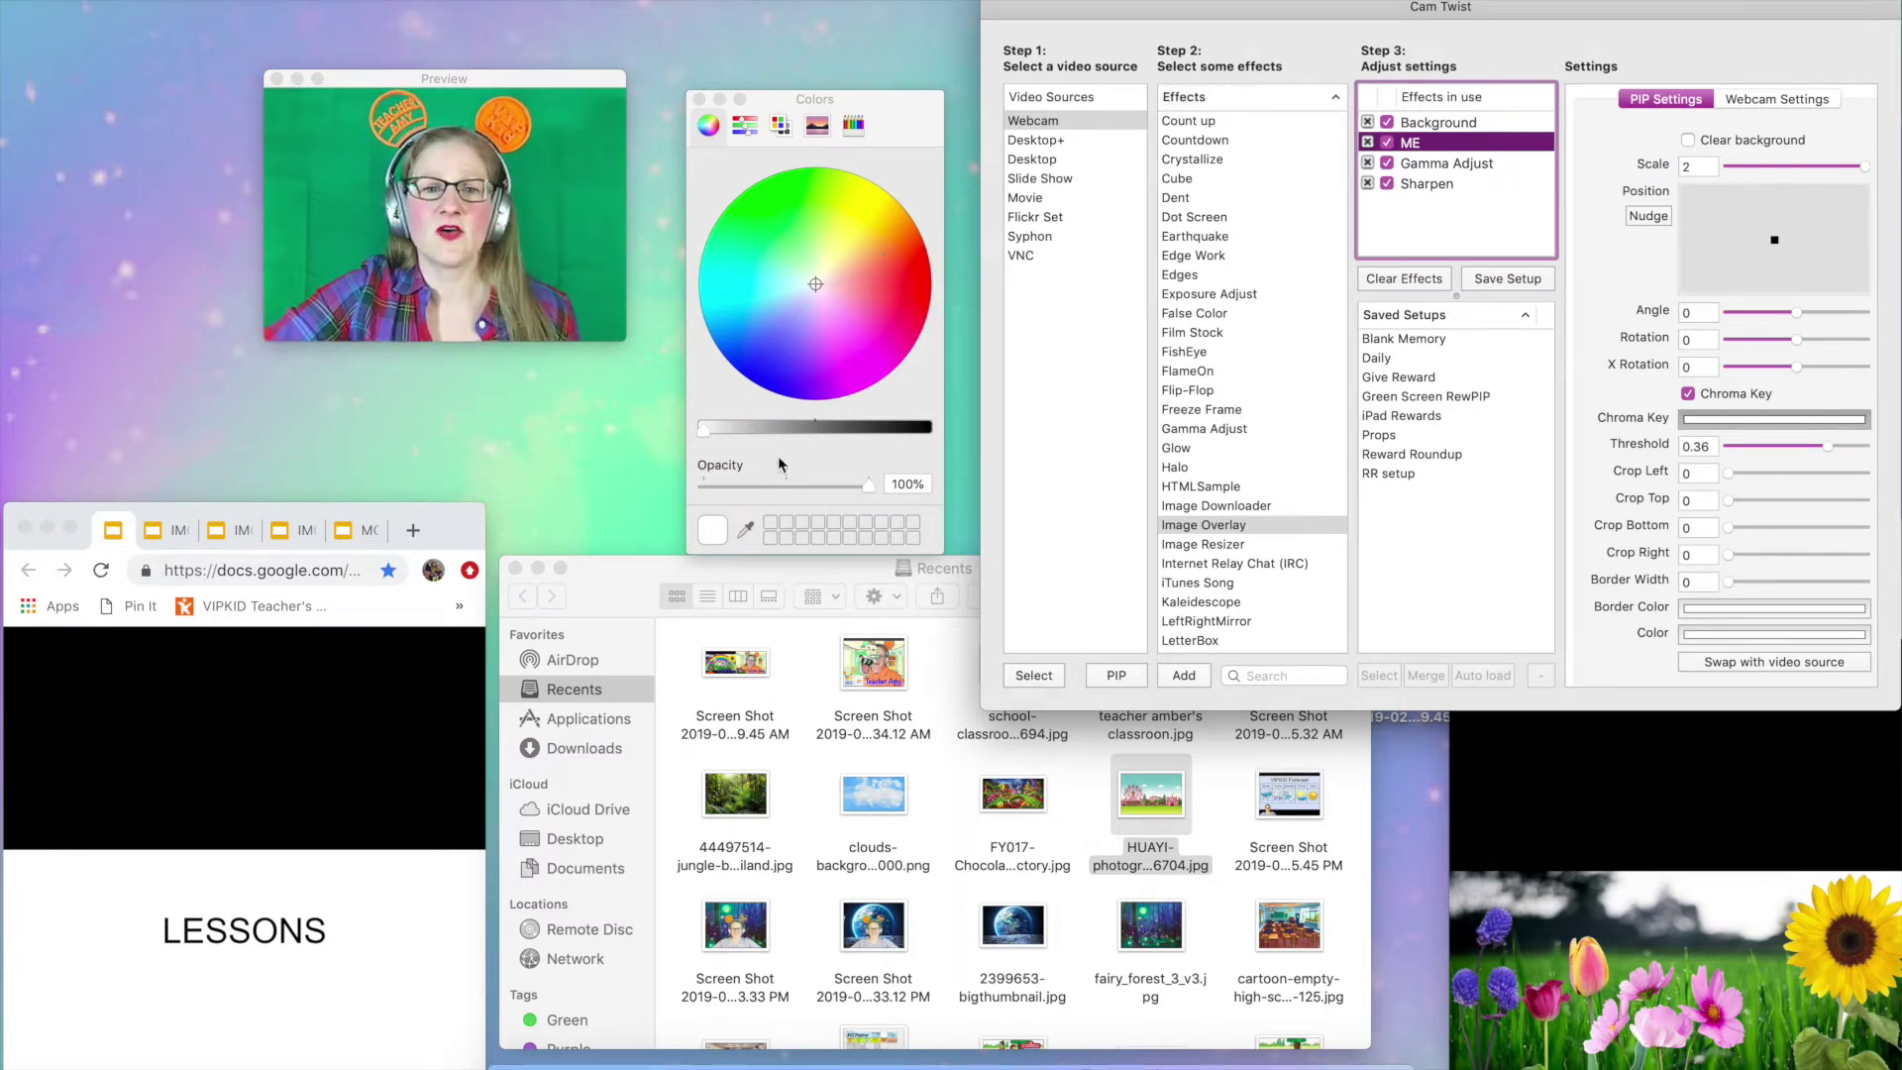
left_click(746, 536)
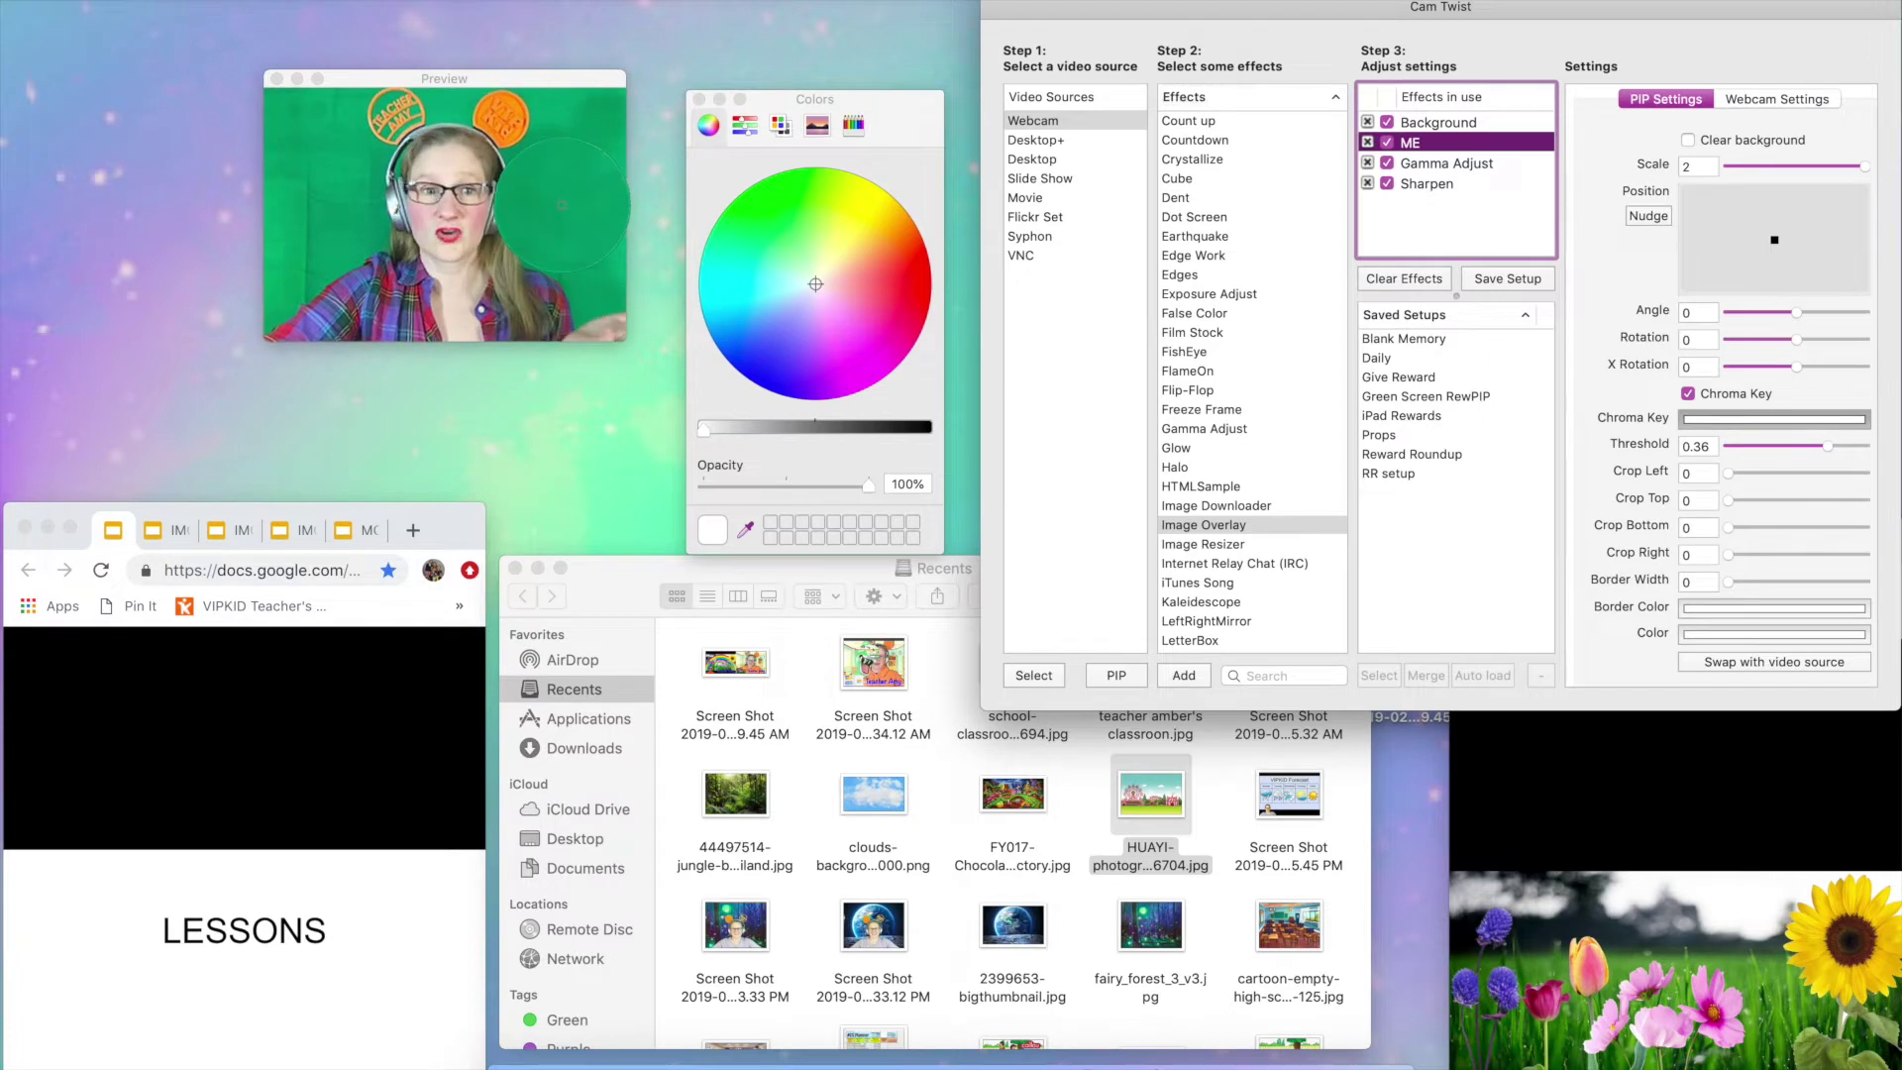
left_click(561, 205)
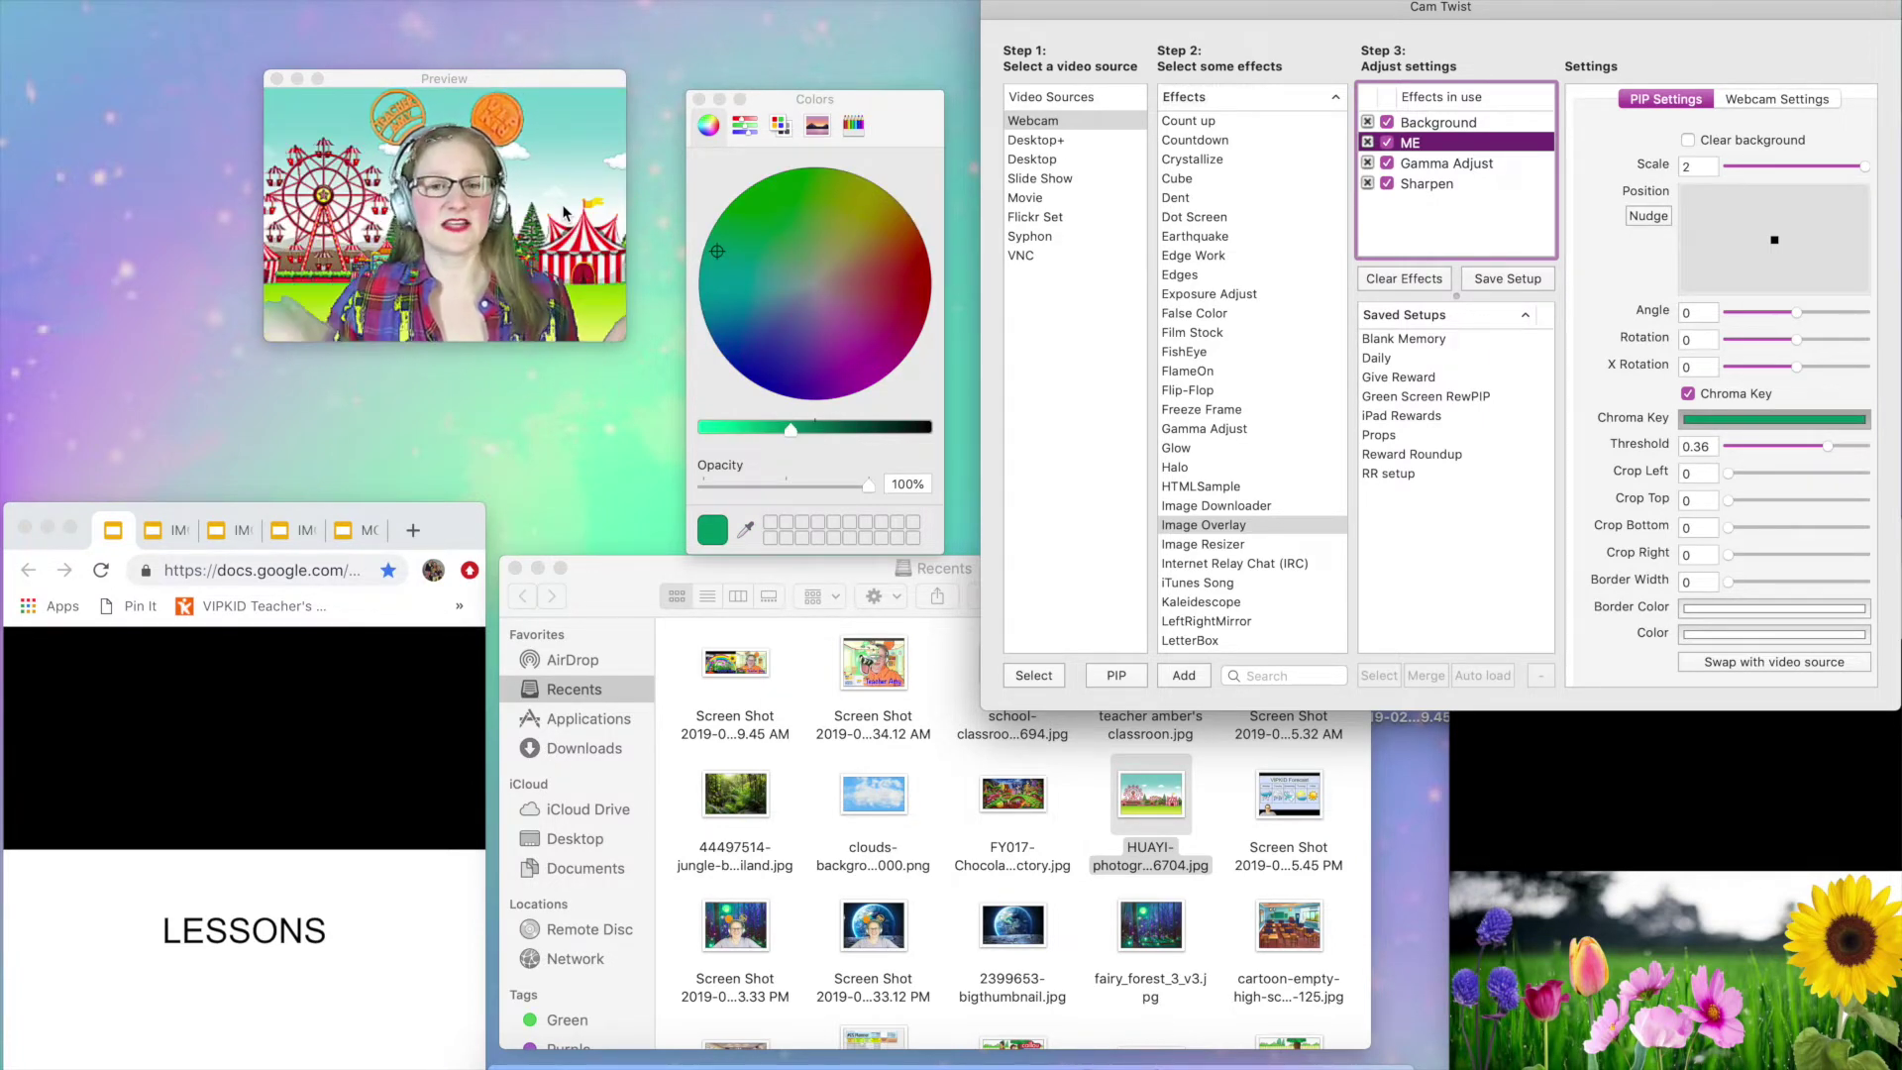
- Fine-tune the key colour's brightness and green hue so the carnival shows behind the presenter
left_click(792, 432)
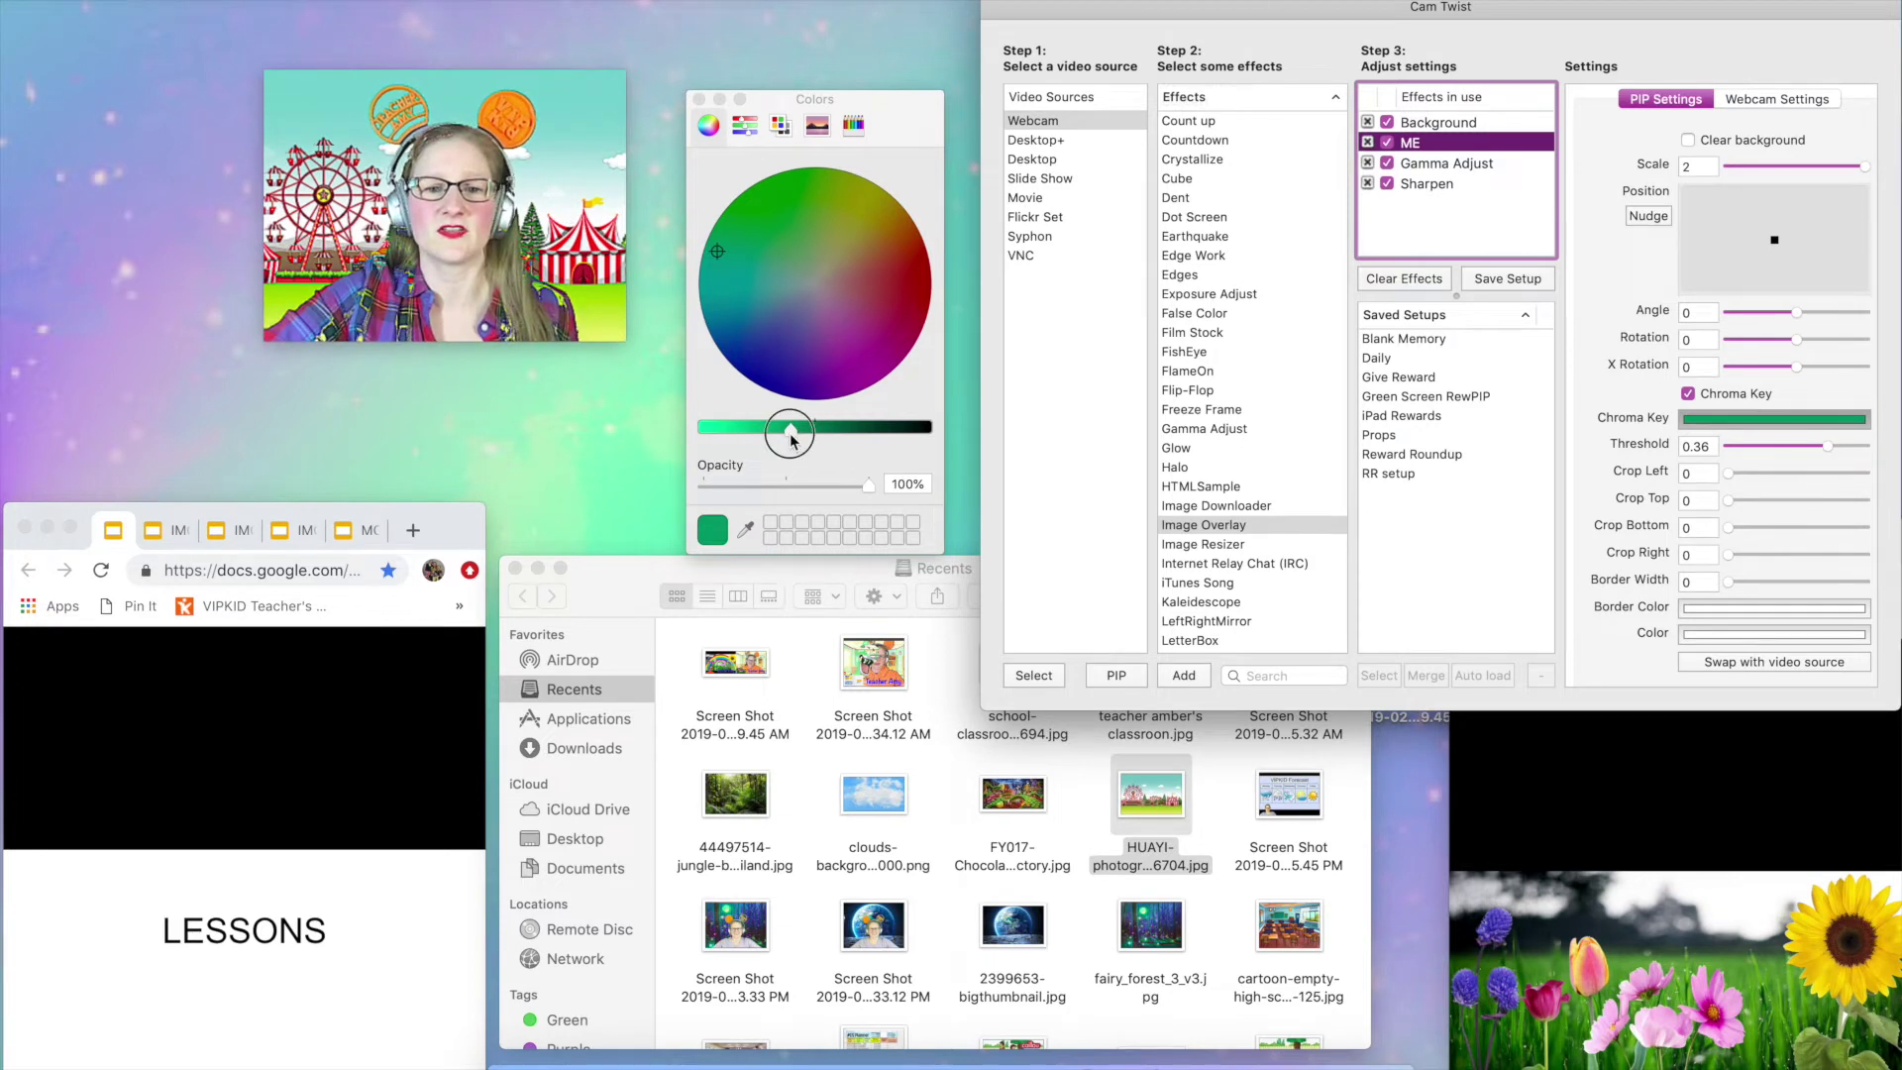
left_click_drag(790, 439, 816, 440)
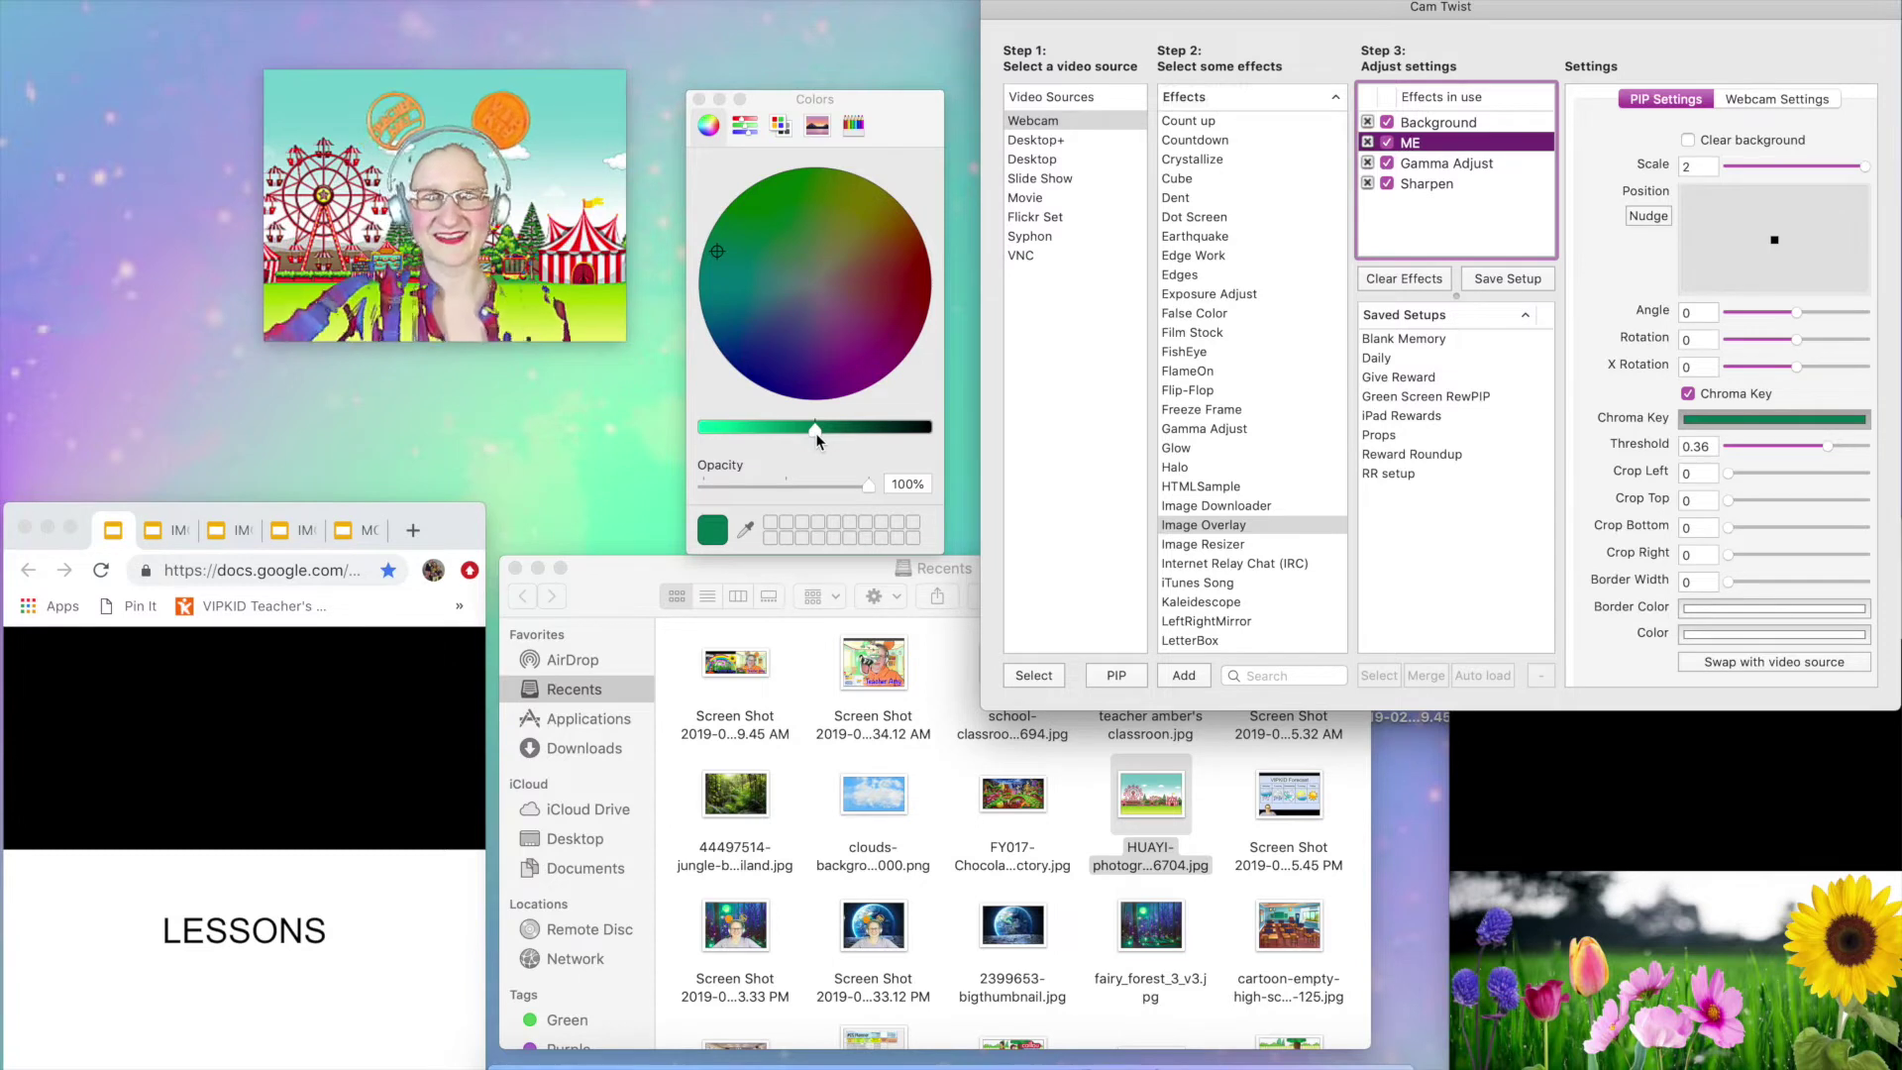
left_click_drag(816, 440, 785, 444)
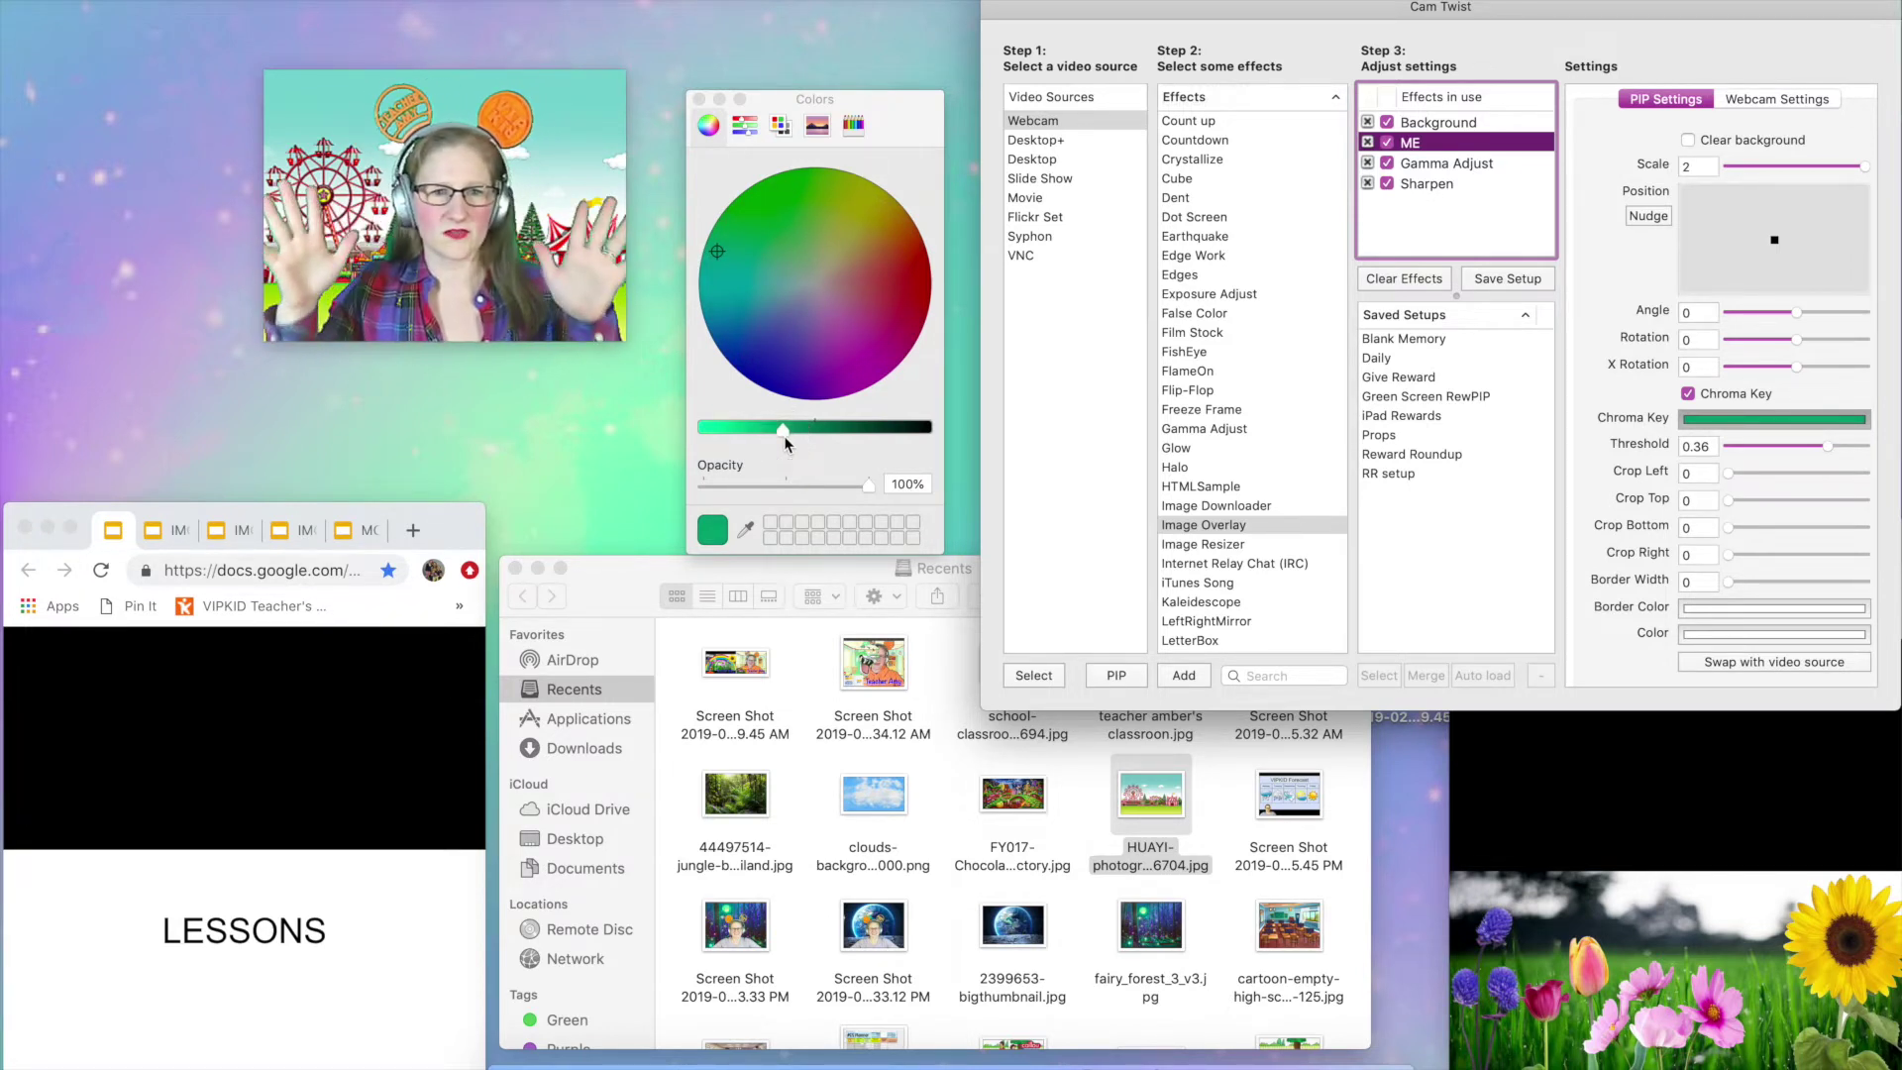
left_click(724, 252)
mouse_move(724, 252)
left_mouse_down()
mouse_move(769, 212)
mouse_move(748, 246)
left_mouse_up()
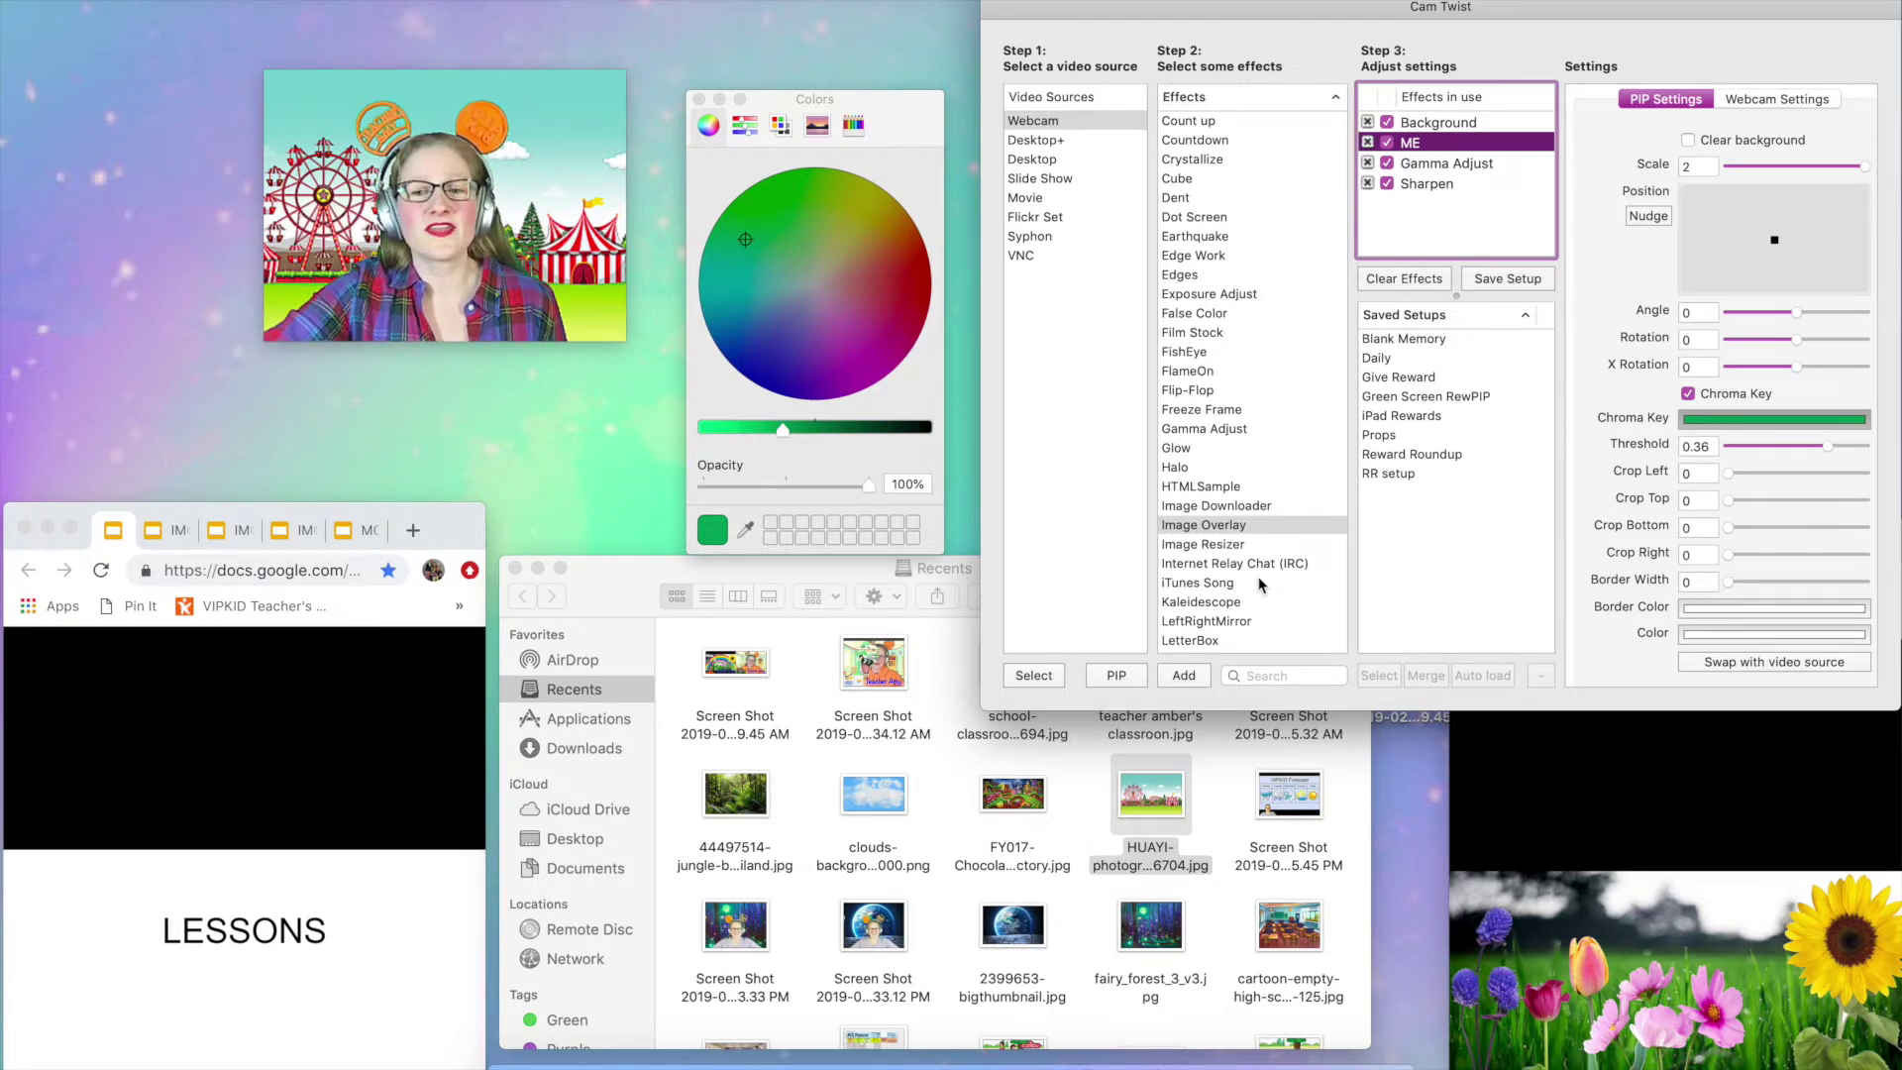
scroll(1258, 585, "down", 10)
- Add a Text effect with the caption 'Teacher Amy'
left_click(1179, 374)
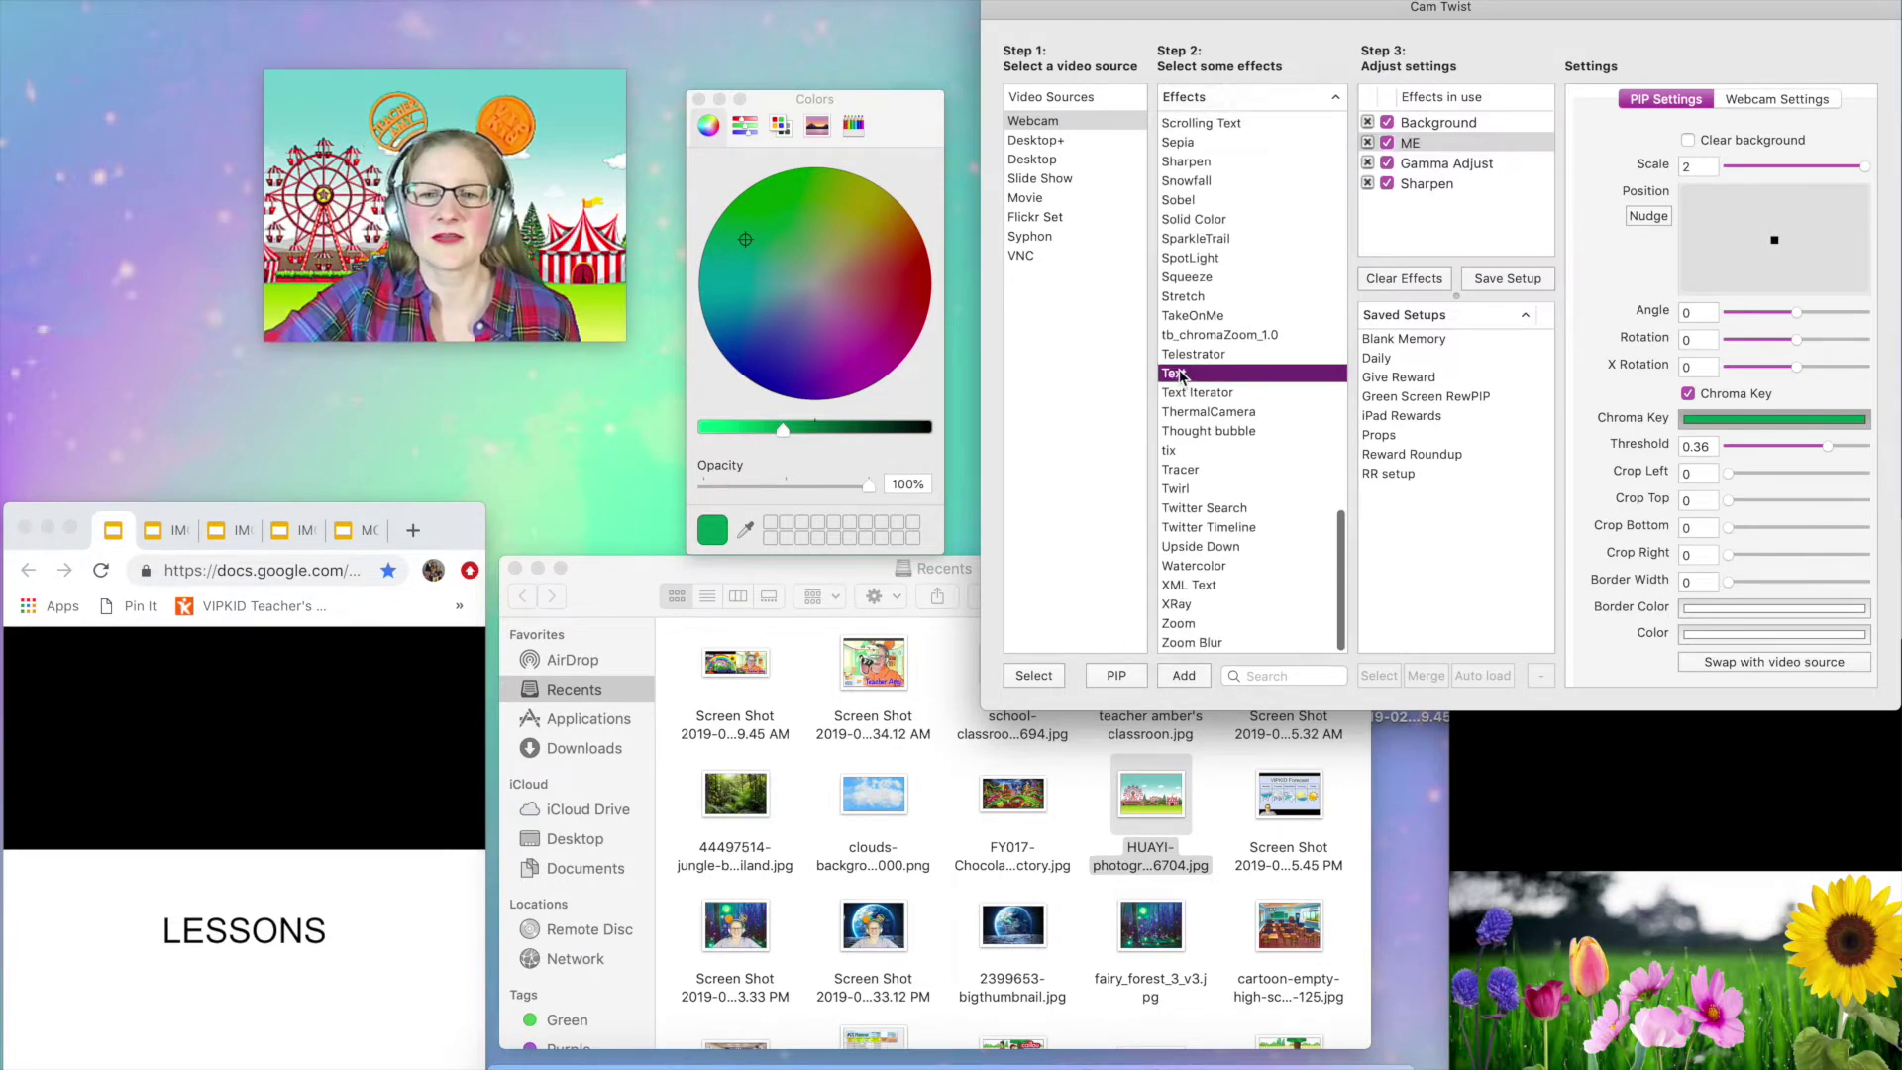
double_click(1178, 373)
left_click(1633, 112)
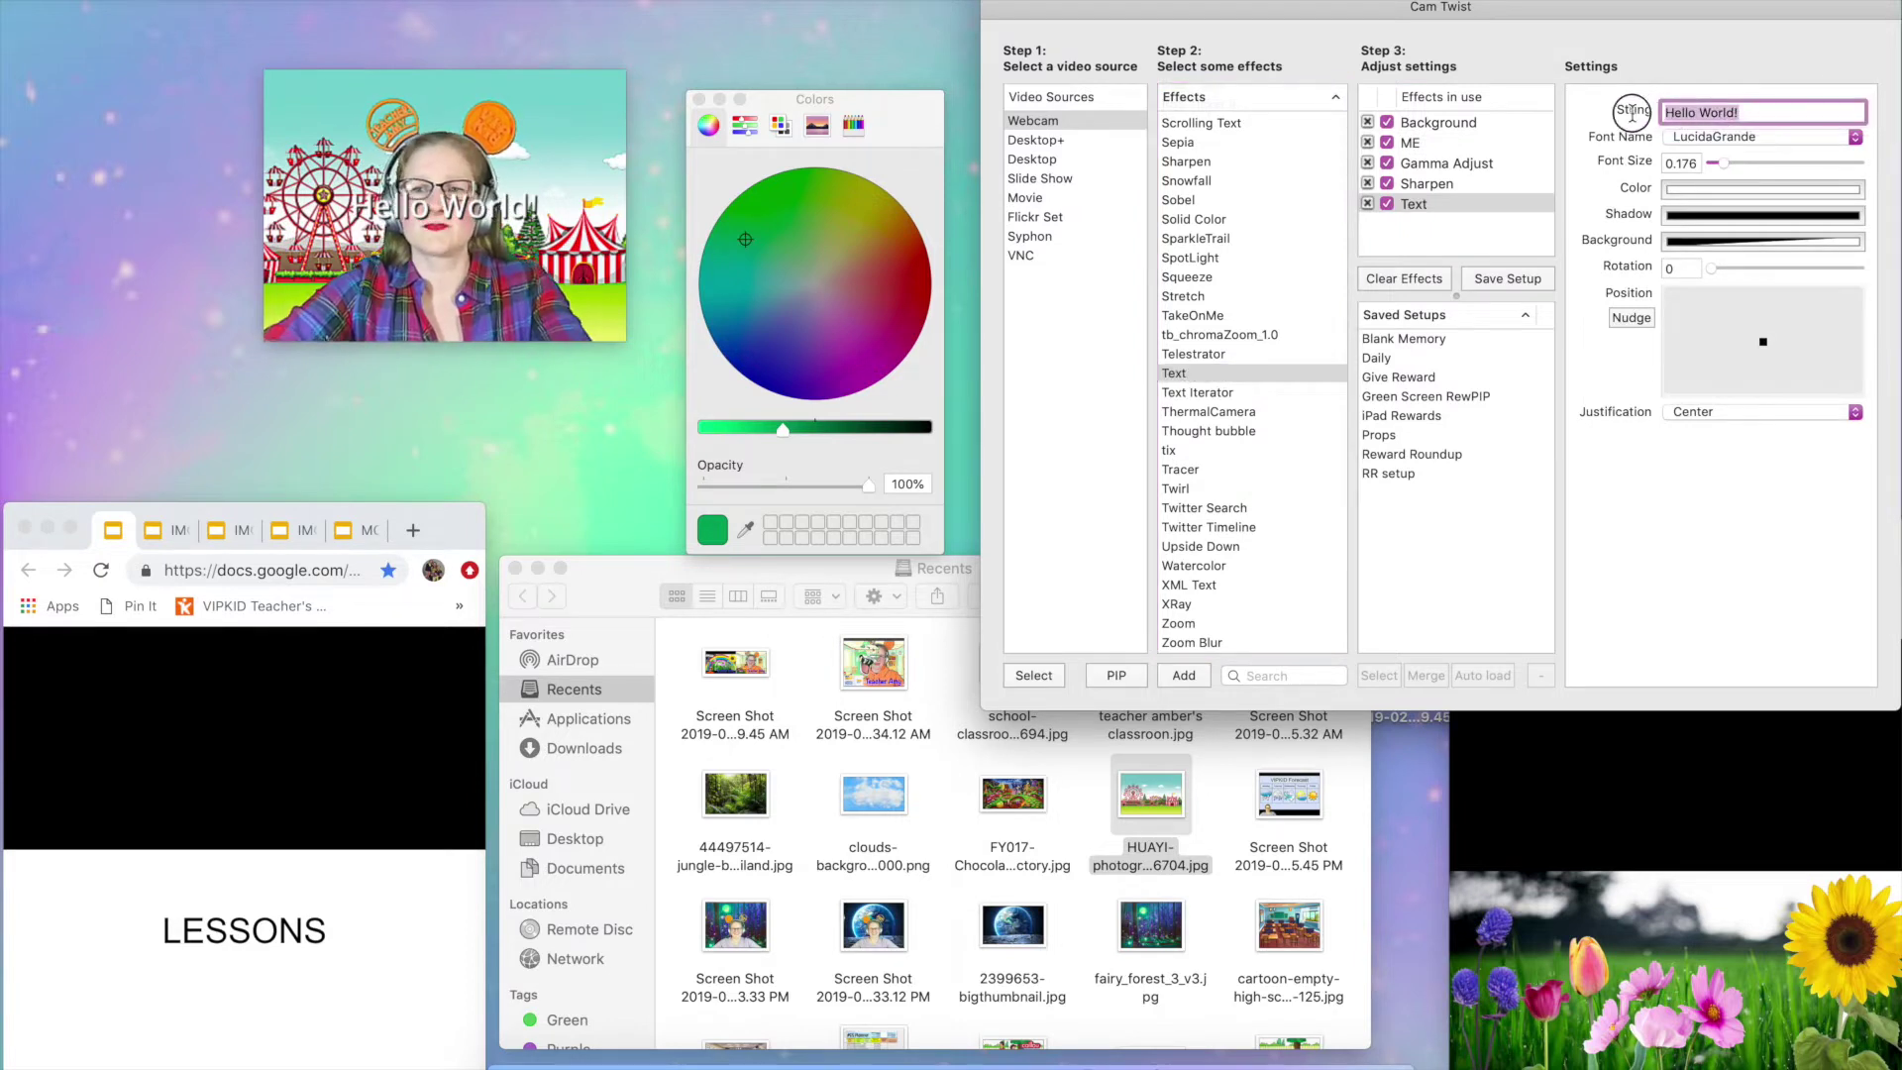
type("Teacher Amy")
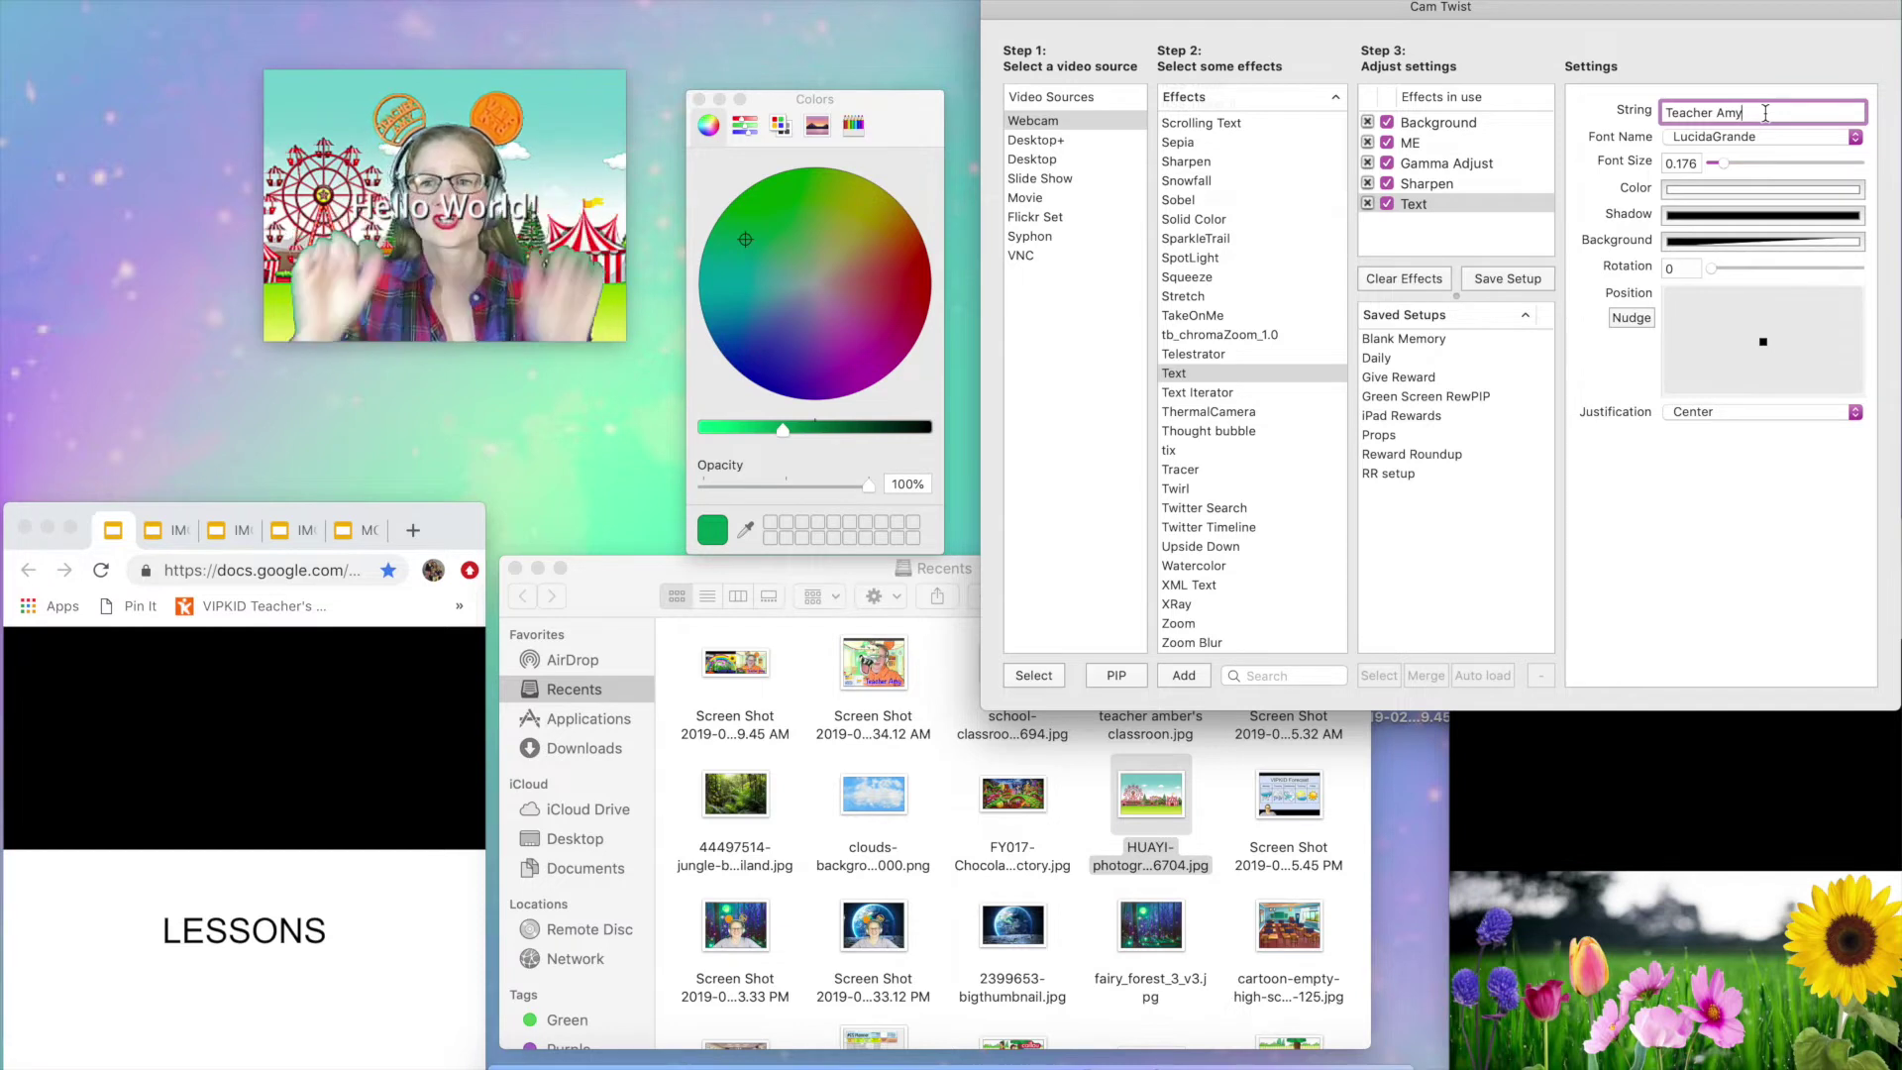
key("Return")
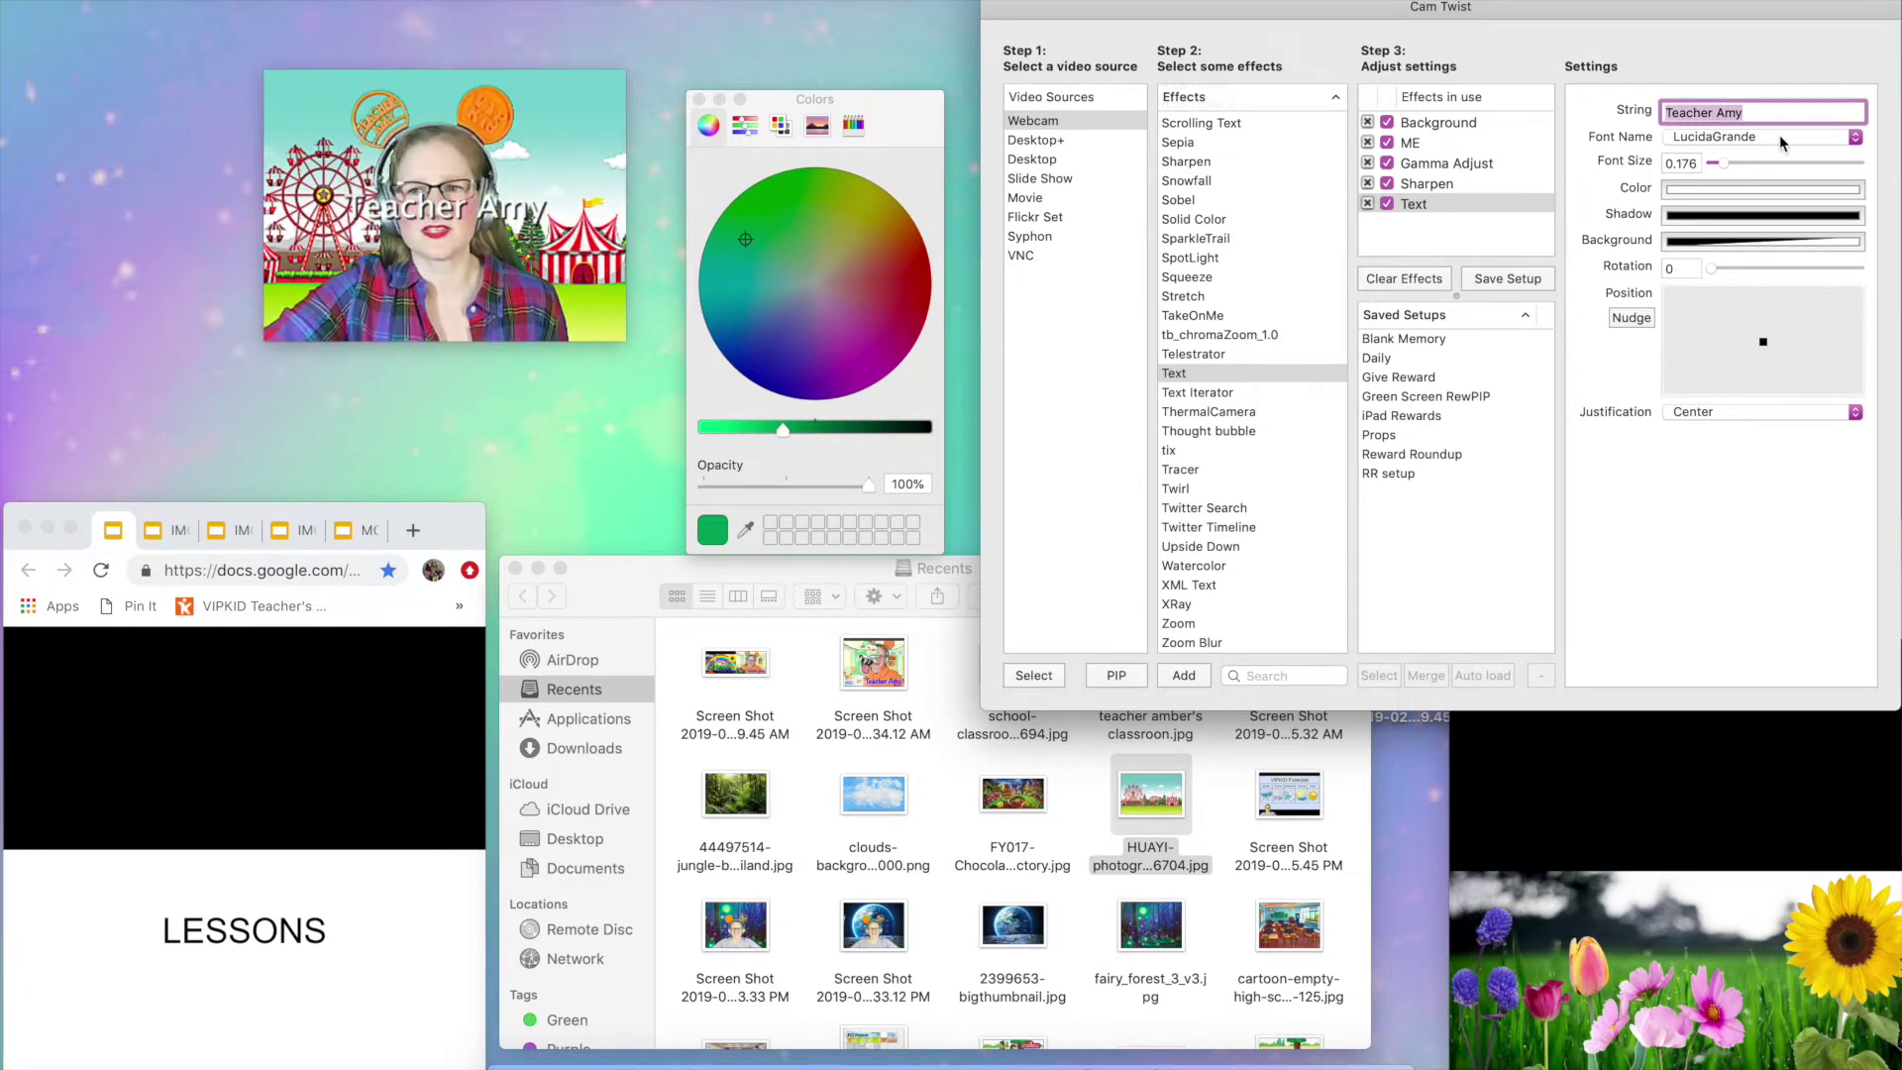
- Set the caption font size to 0.20 and place it at the lower right
left_click_drag(1724, 163, 1729, 162)
left_click_drag(1762, 342, 1792, 369)
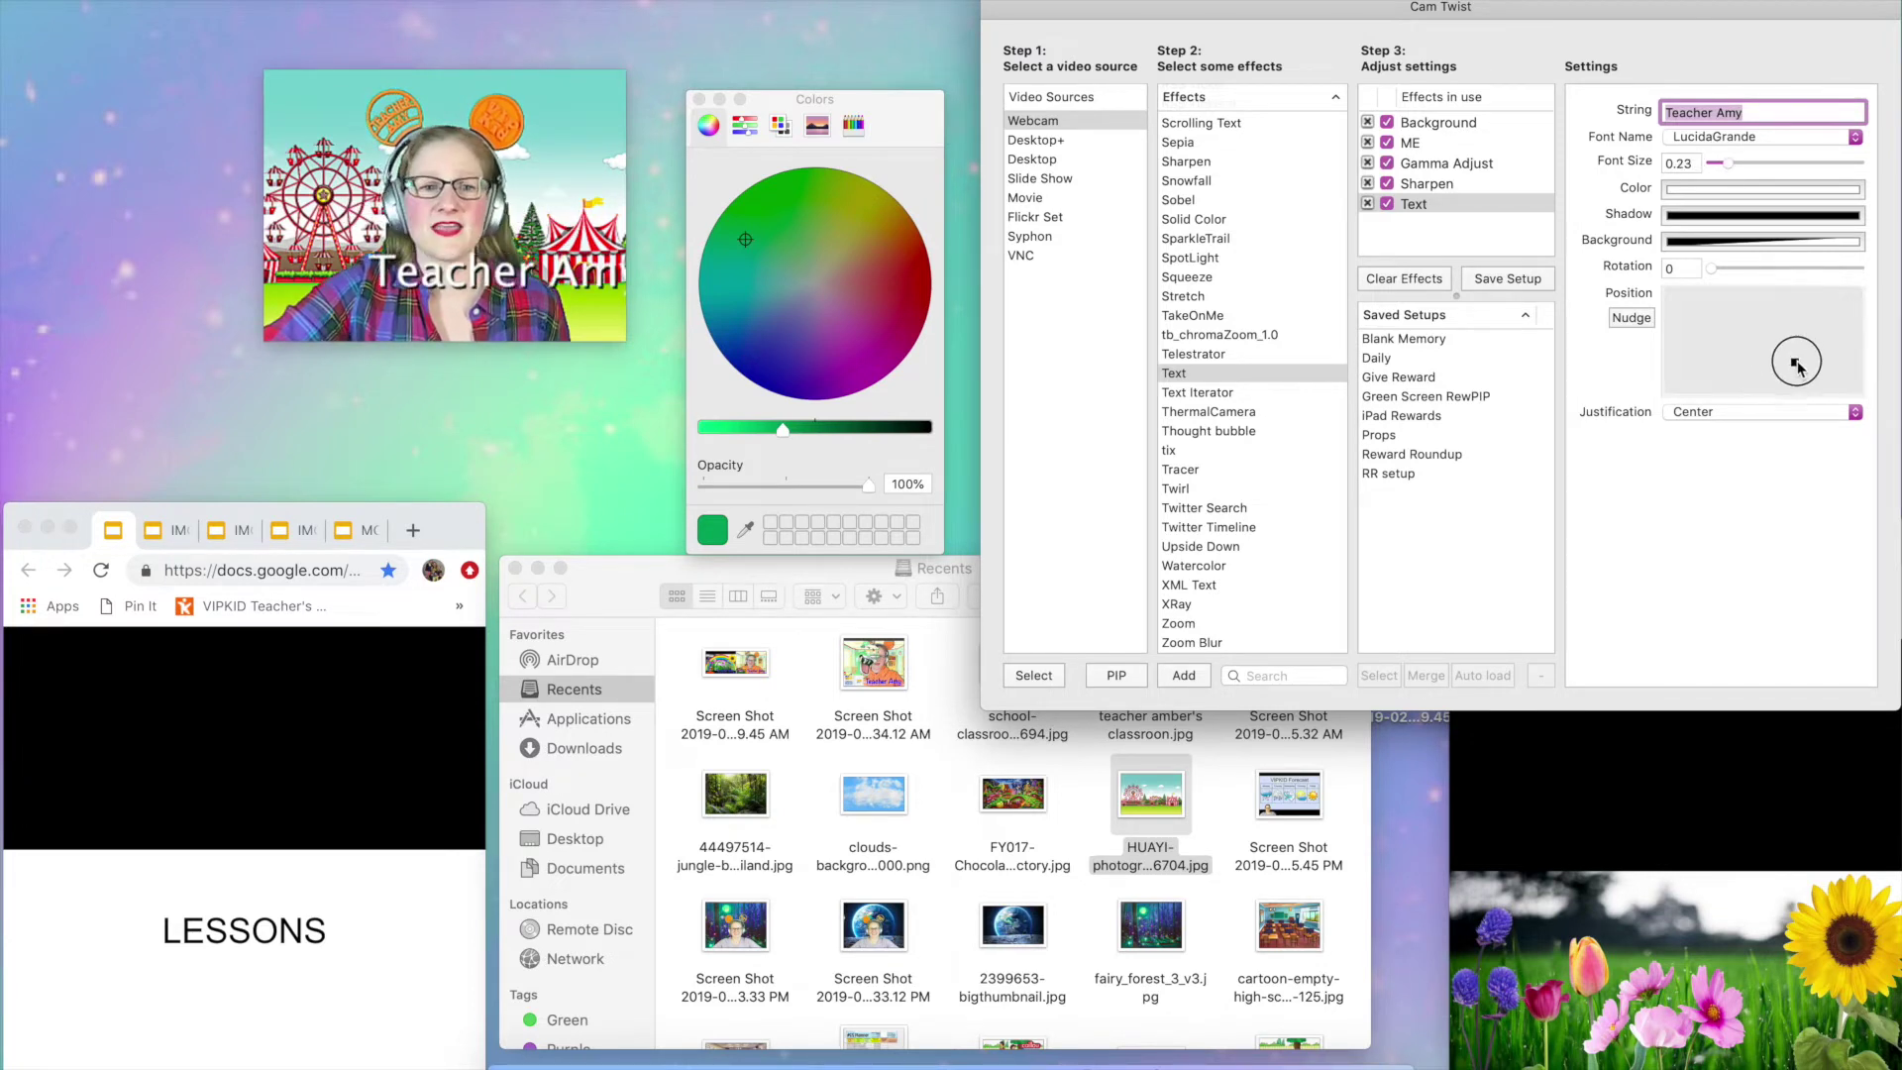
left_click_drag(1729, 164, 1728, 168)
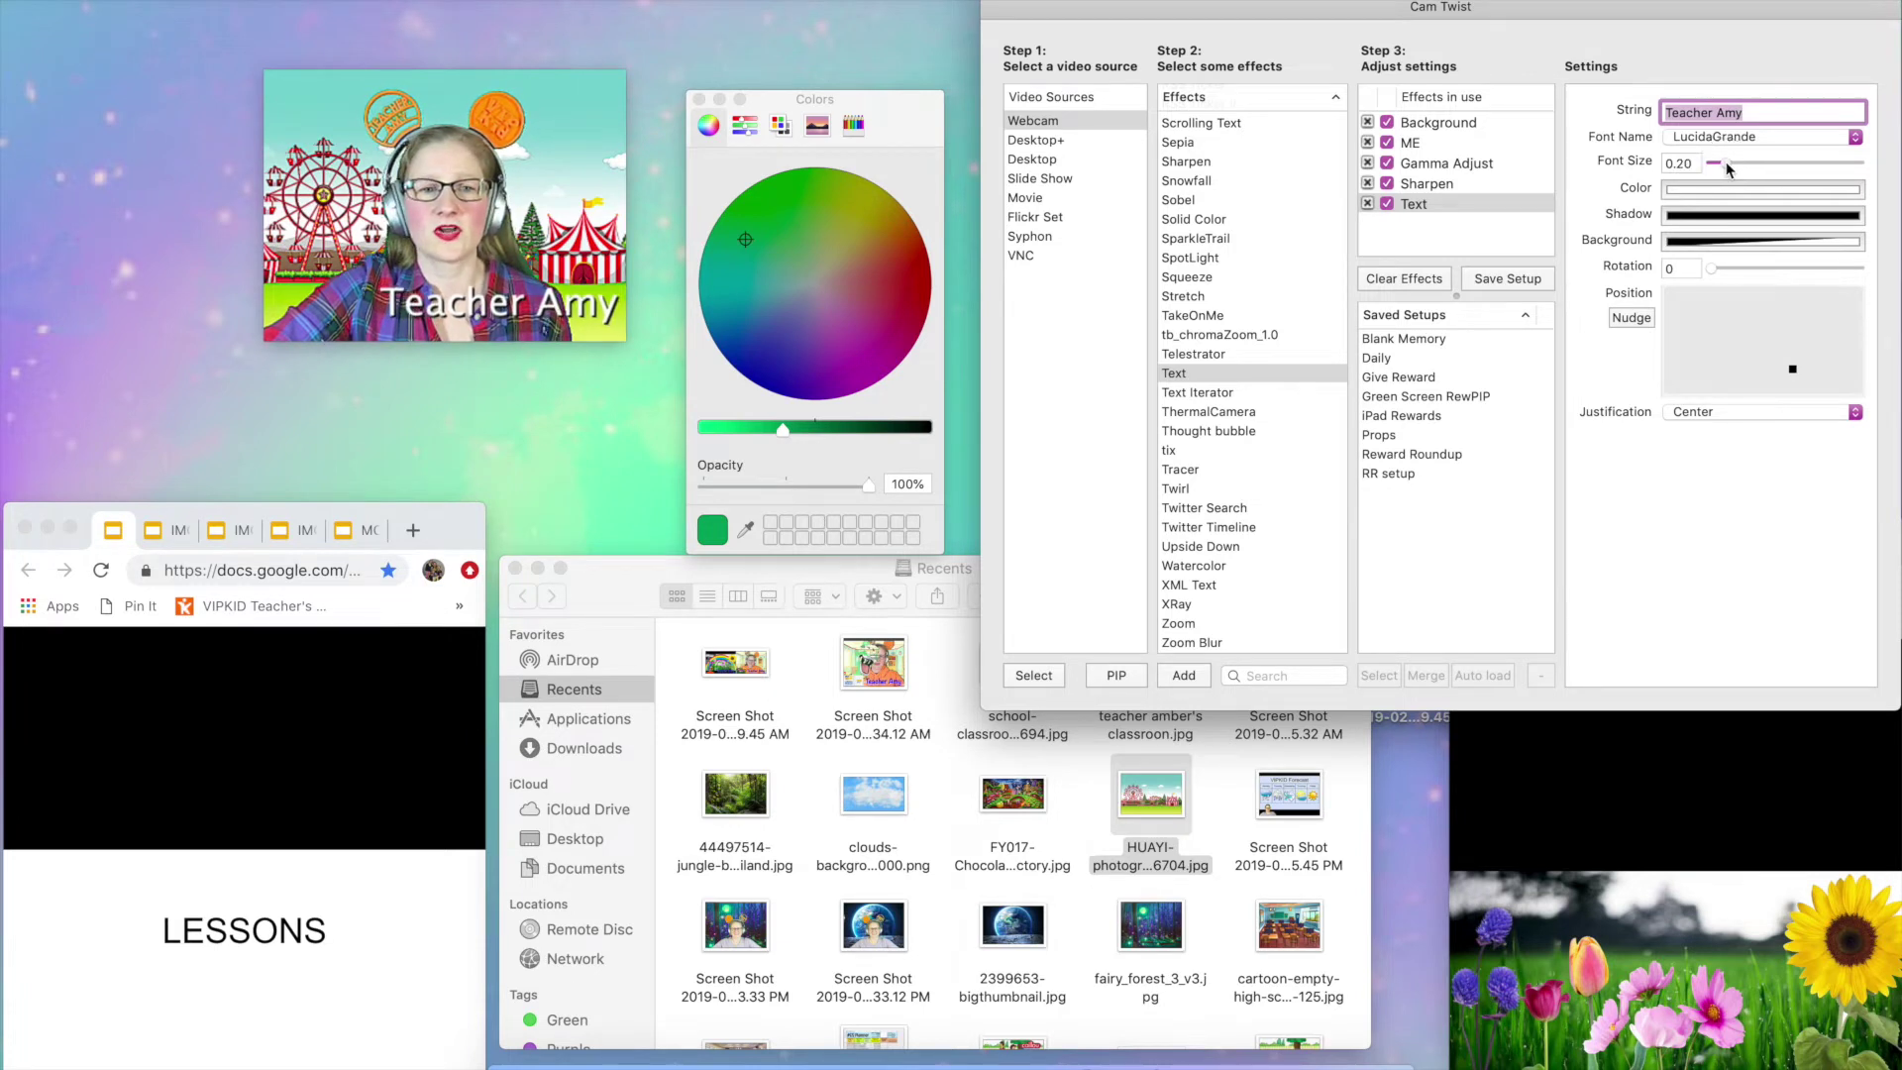
left_click(1792, 370)
left_click_drag(1793, 371, 1794, 374)
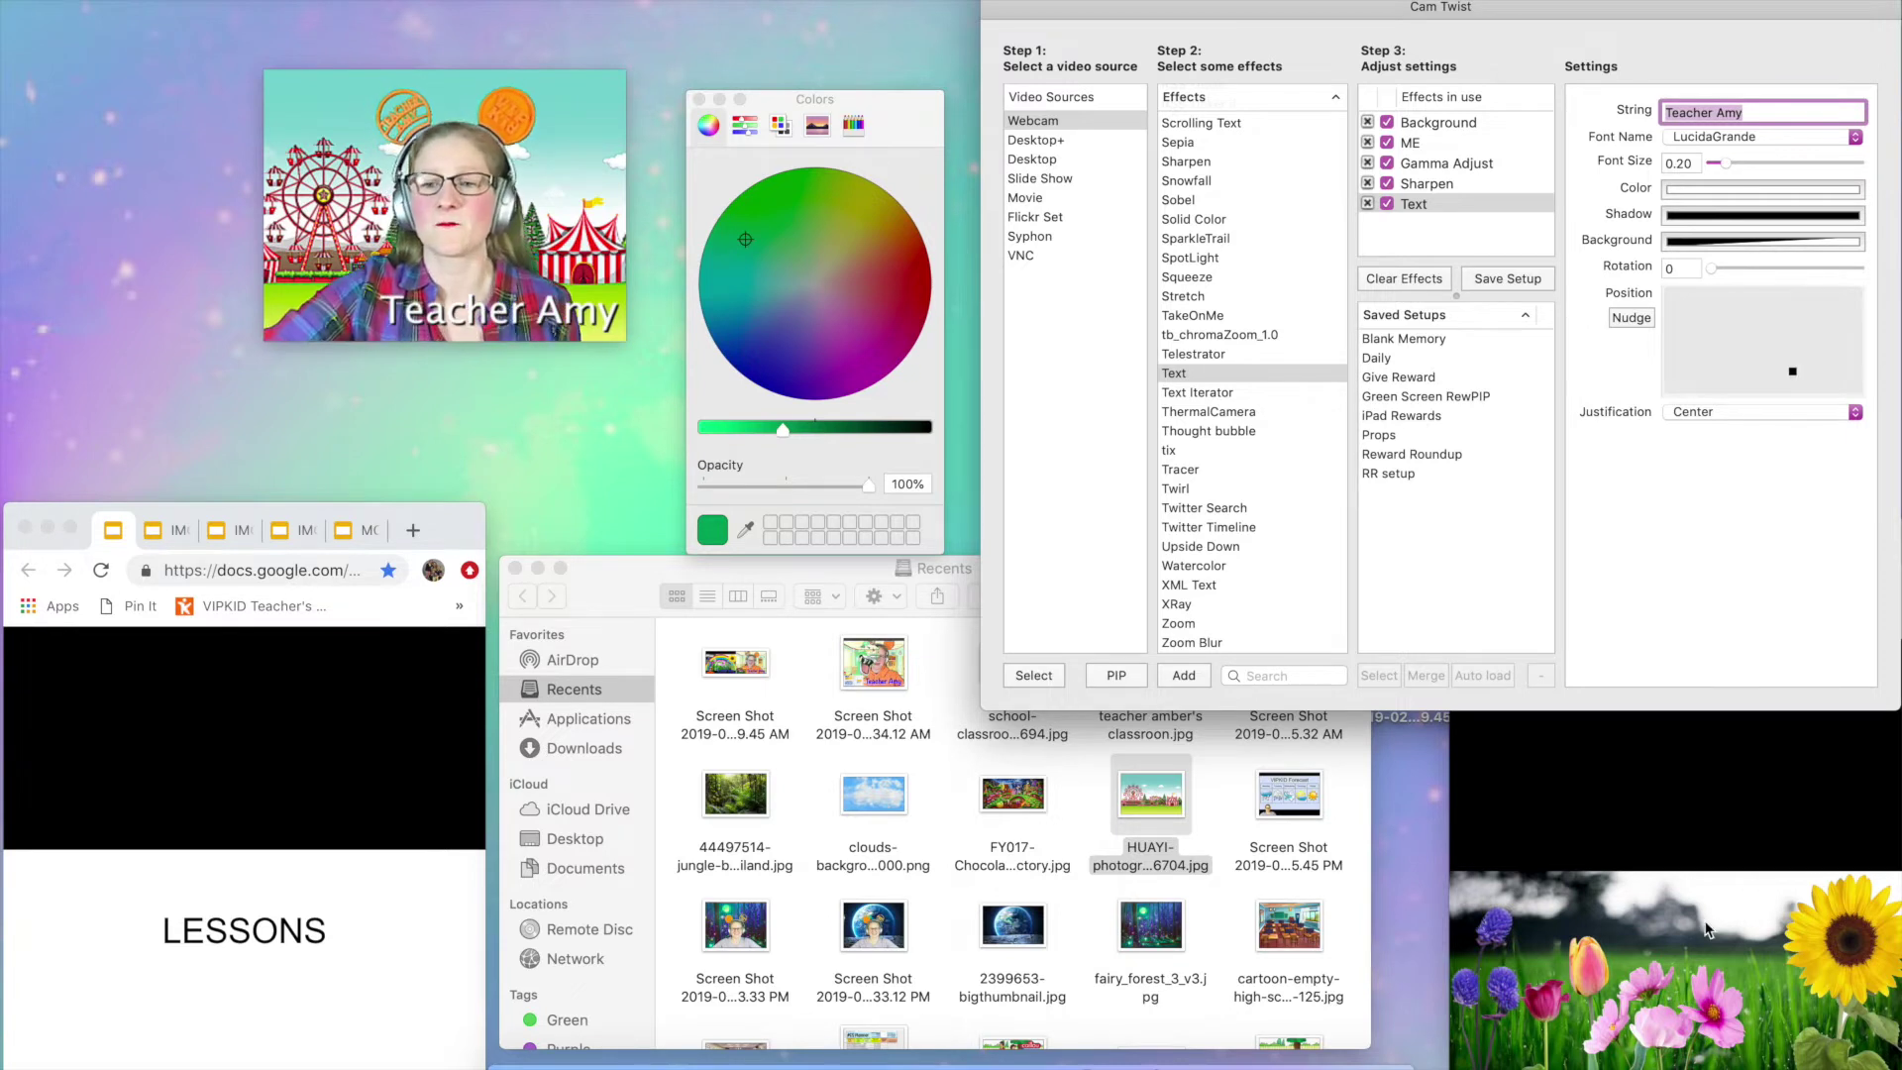
- Show the REWARDS slide in the browser, then select the Daily saved setup in CamTwist
left_click(1665, 798)
left_click(1564, 547)
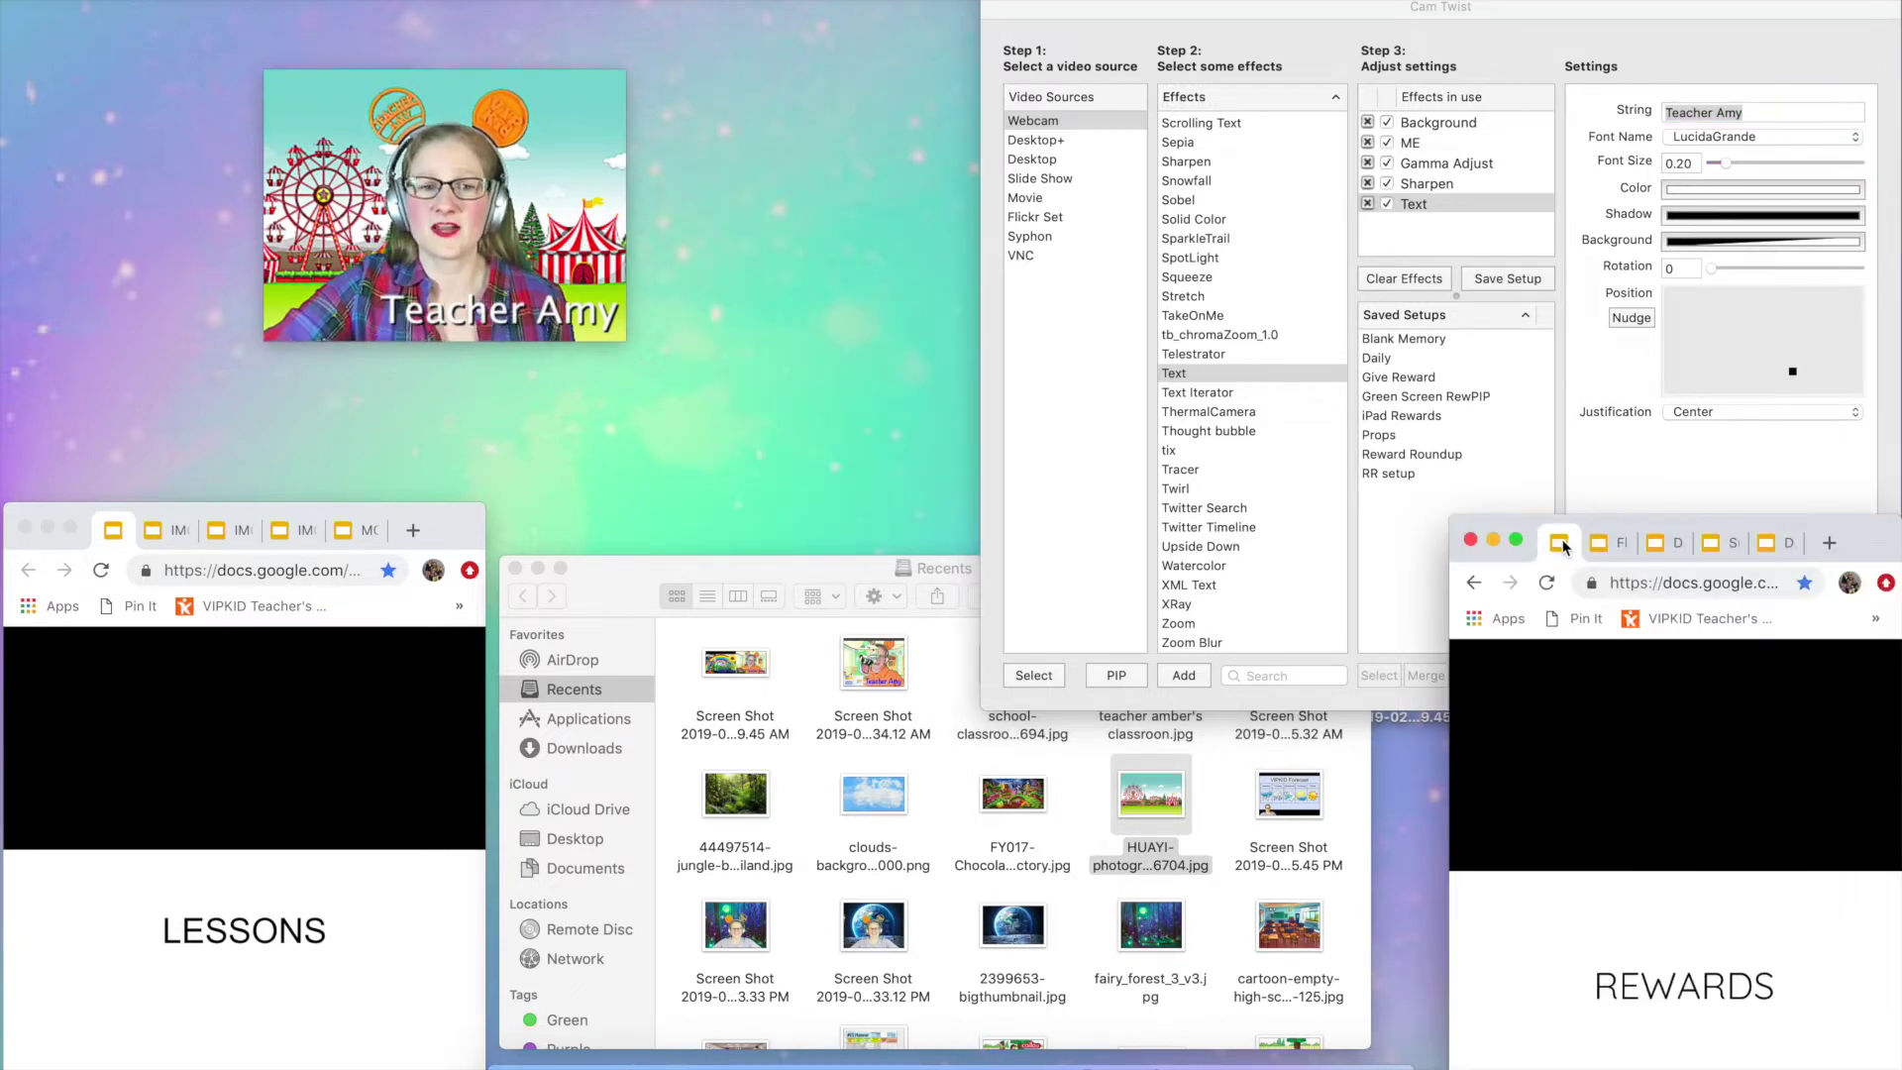
left_click(1397, 365)
left_click(1385, 362)
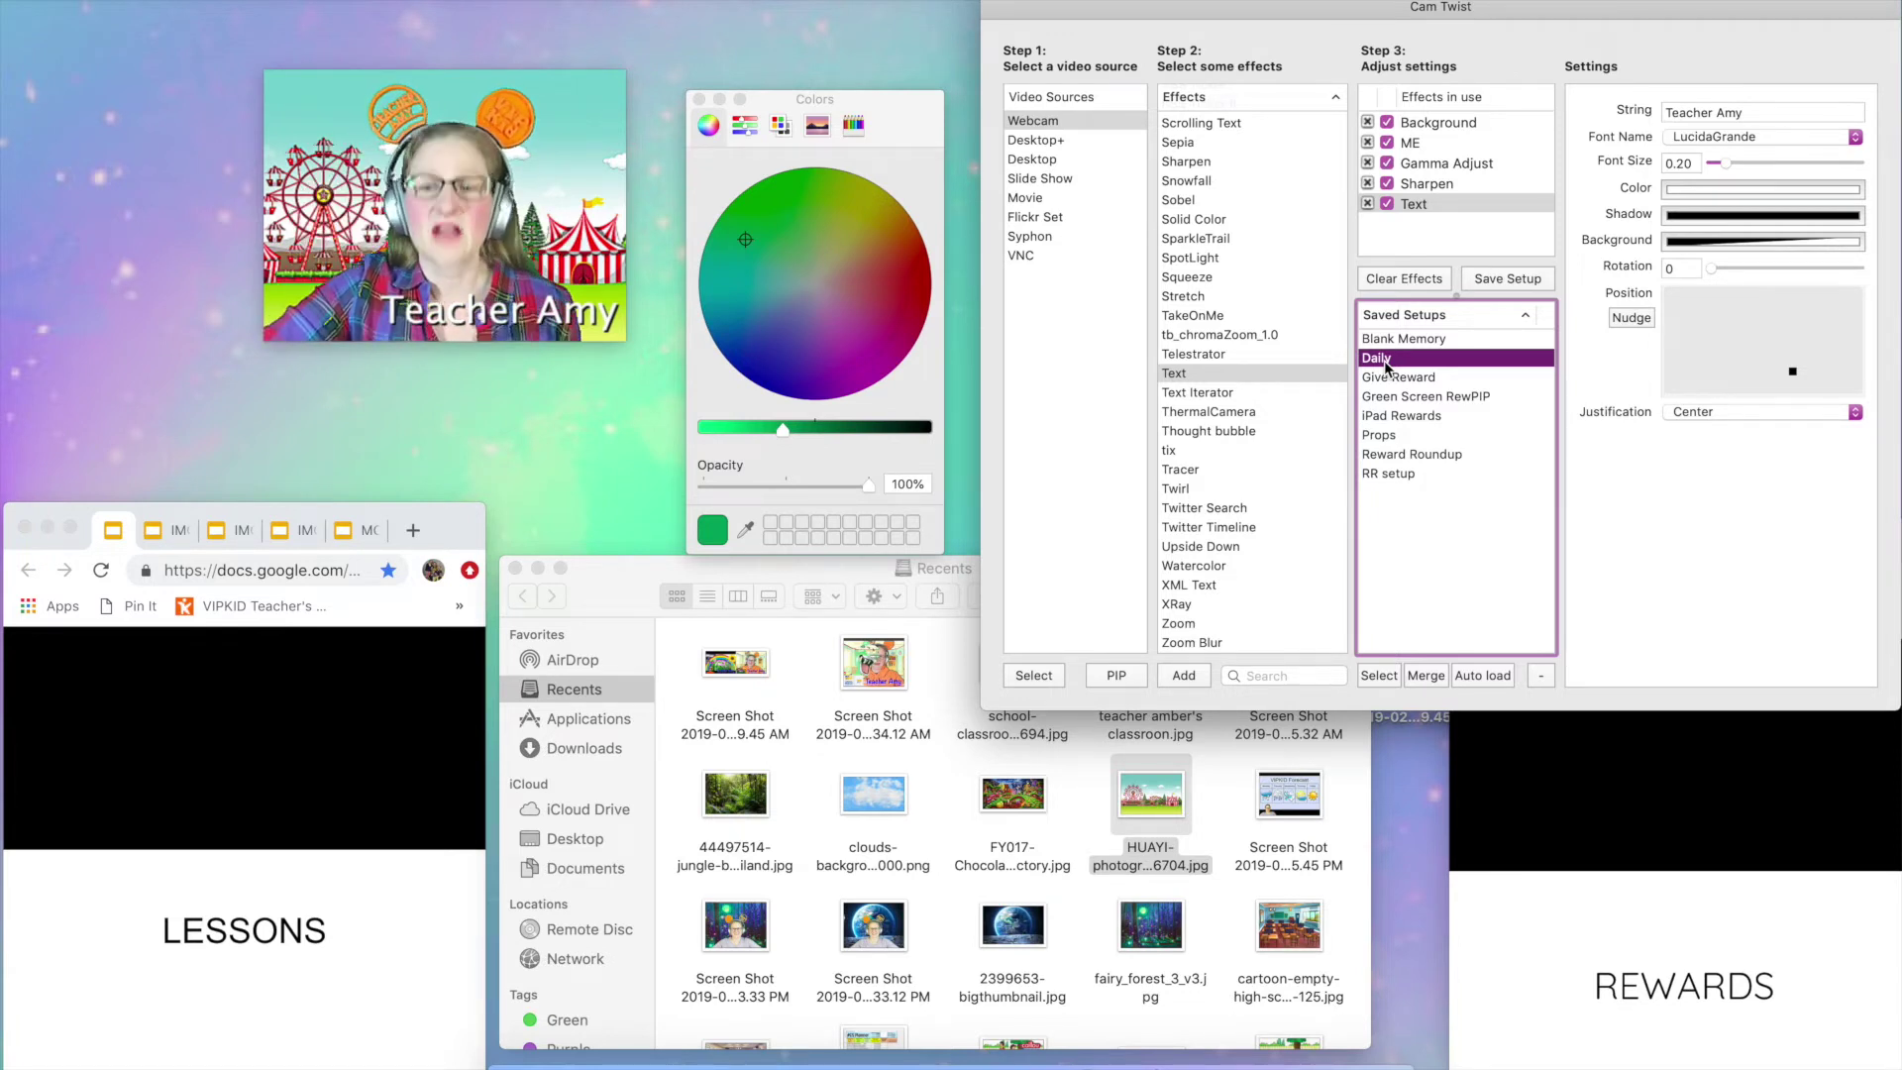
- Merge the Daily setup and remove its duplicate Sharpen, Gamma Adjust and Webcam effects
left_click(1426, 675)
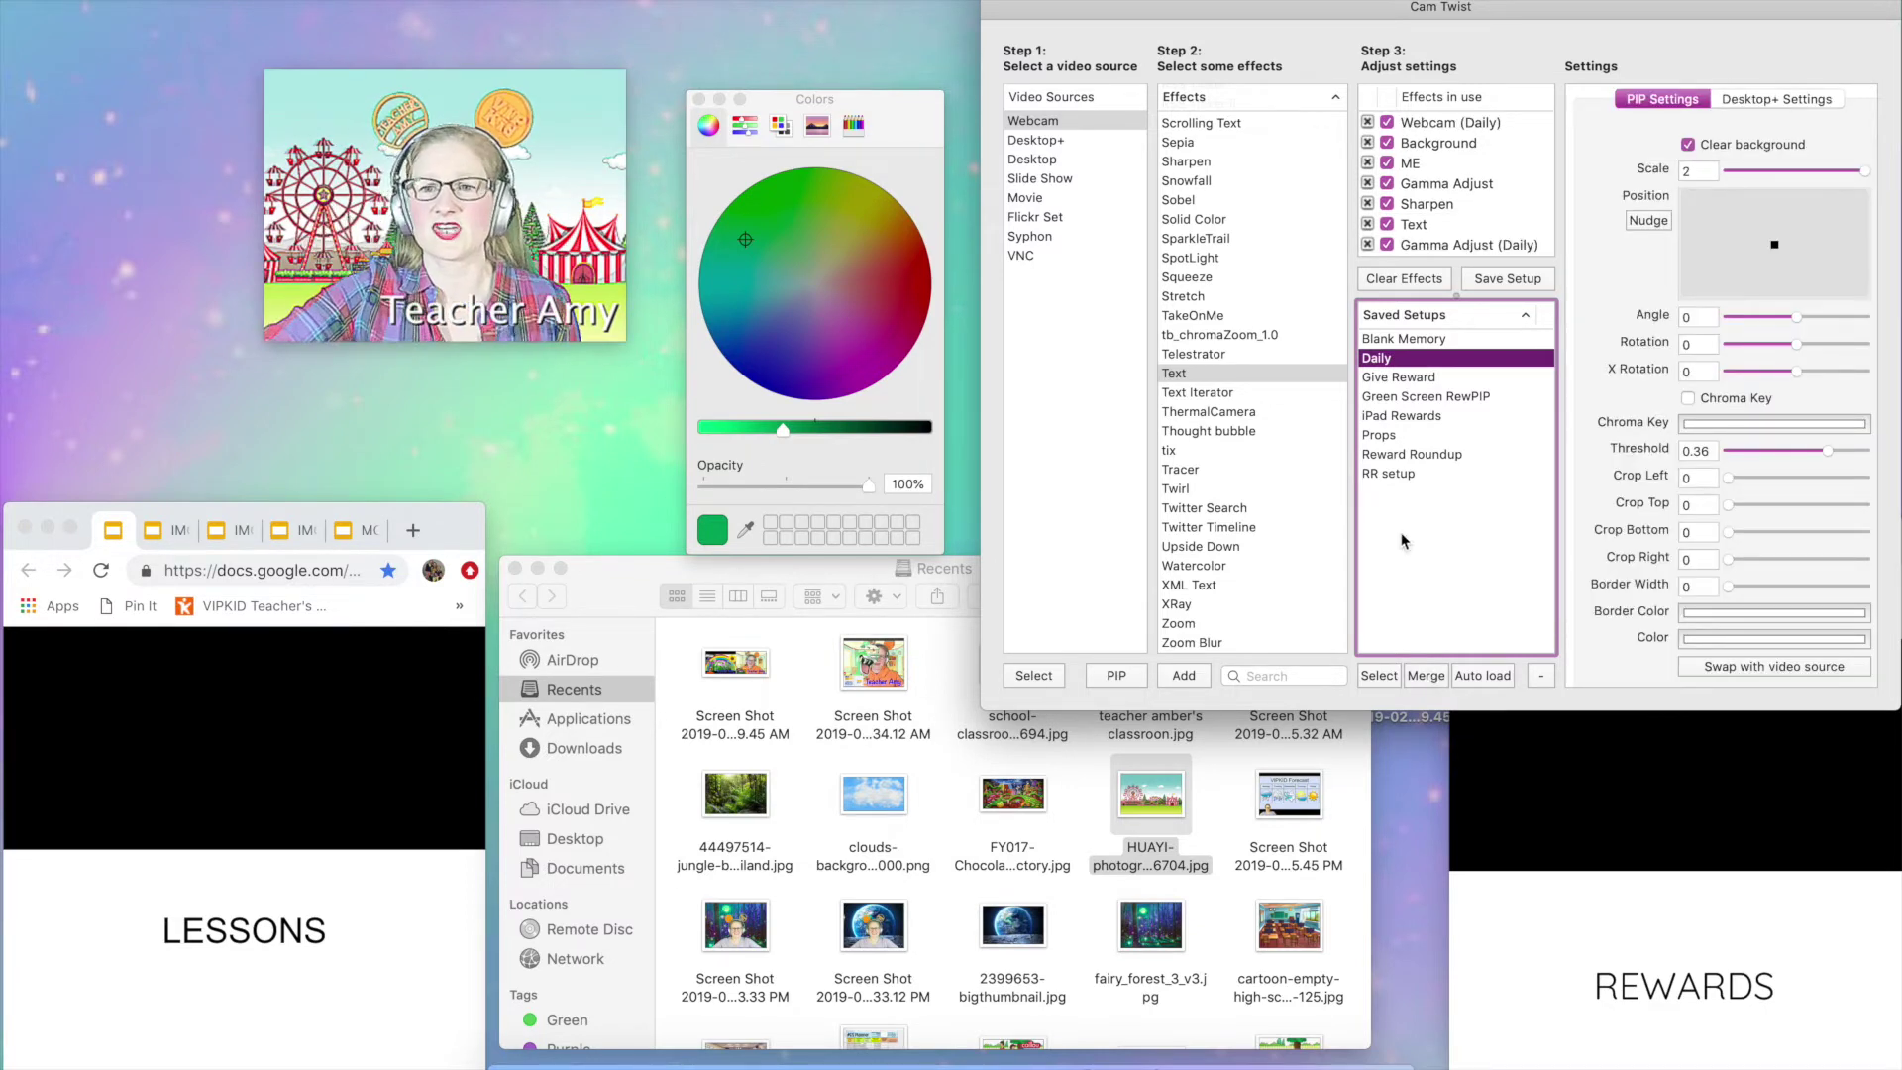
scroll(1477, 234, "down", 4)
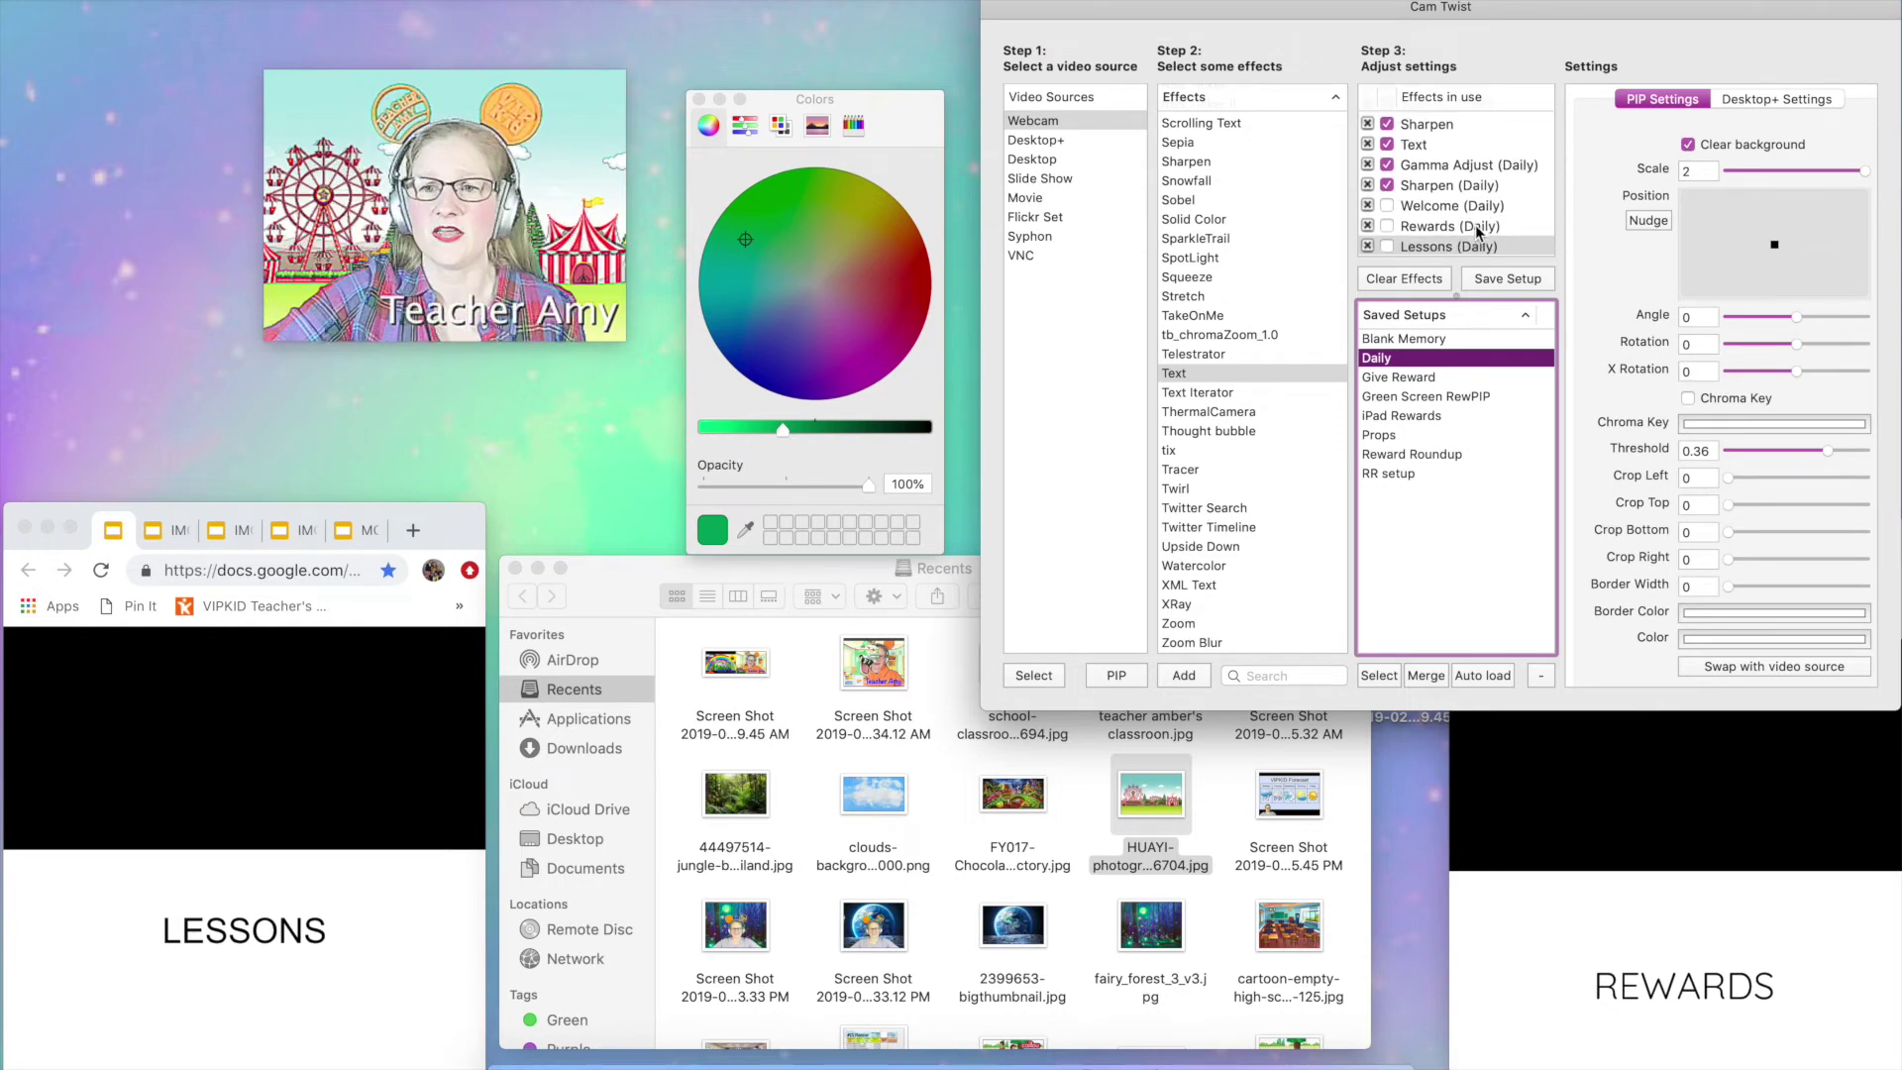
left_click(1369, 188)
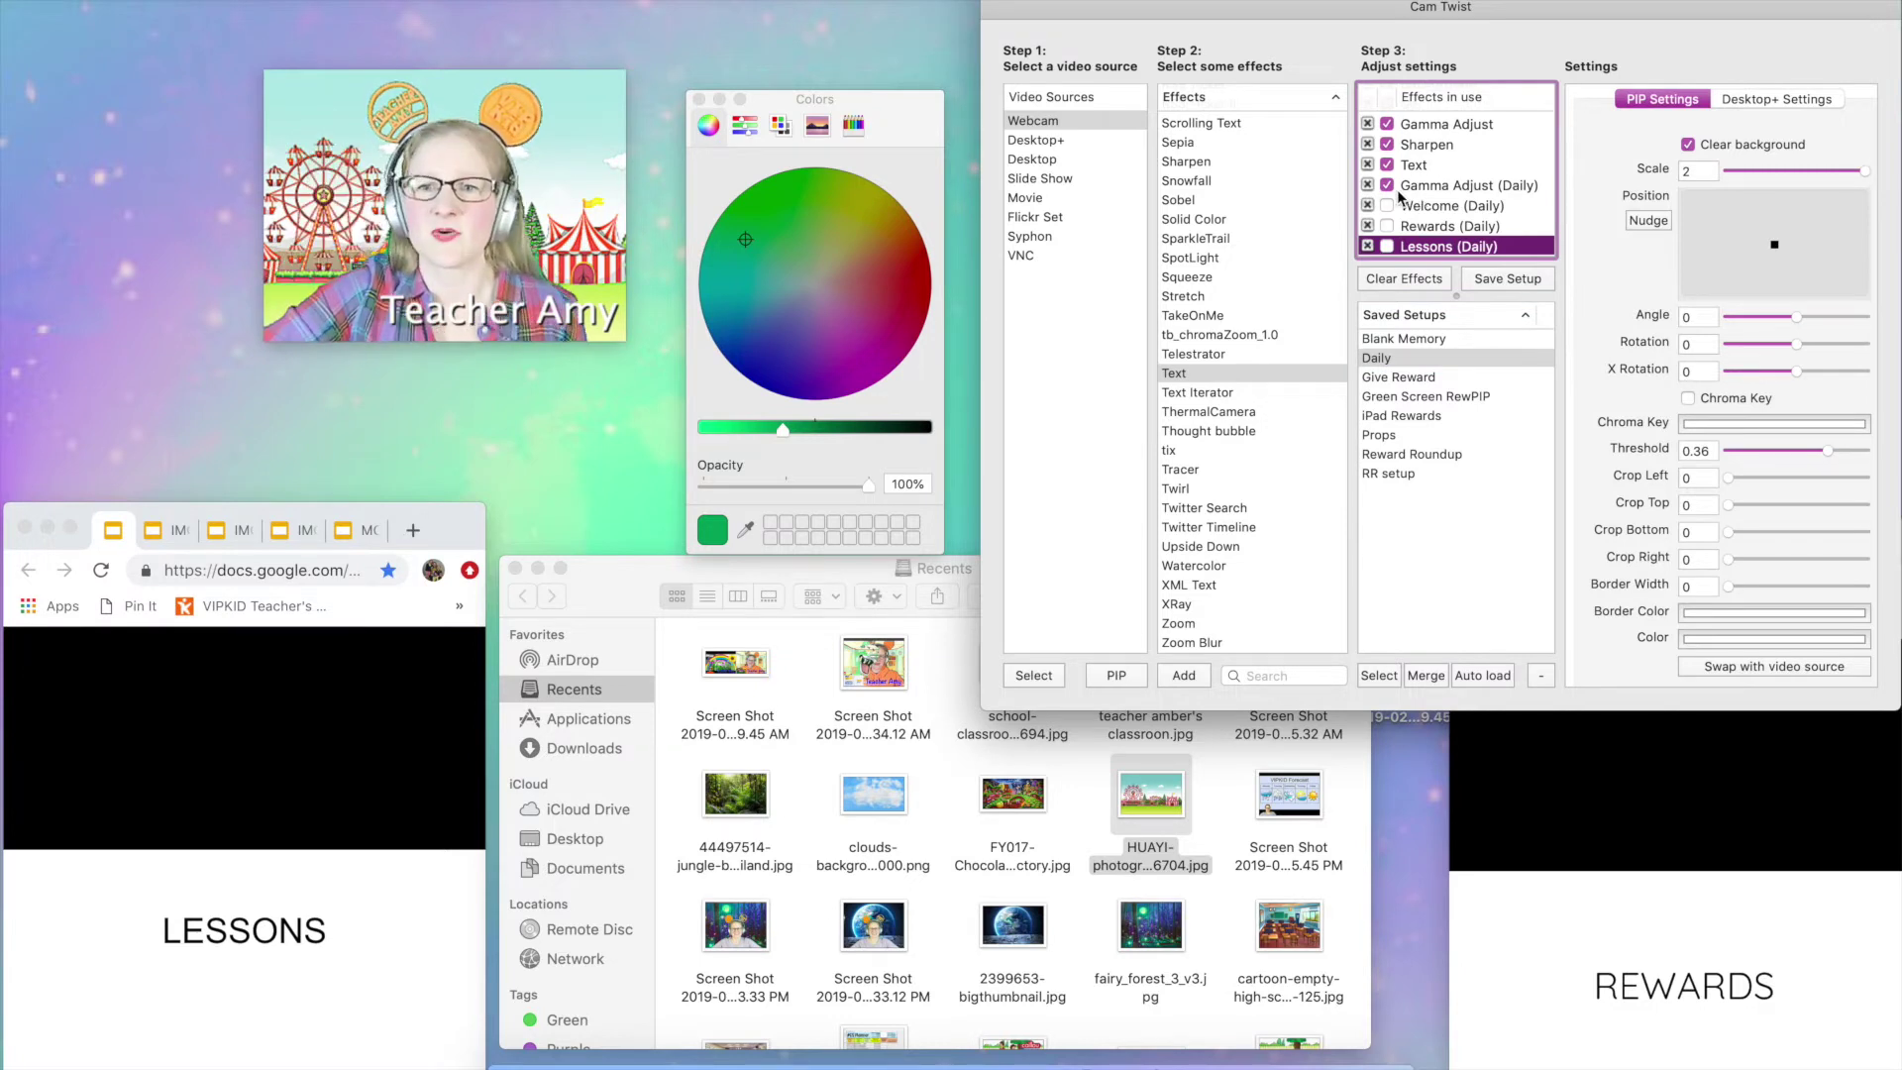
left_click(1368, 185)
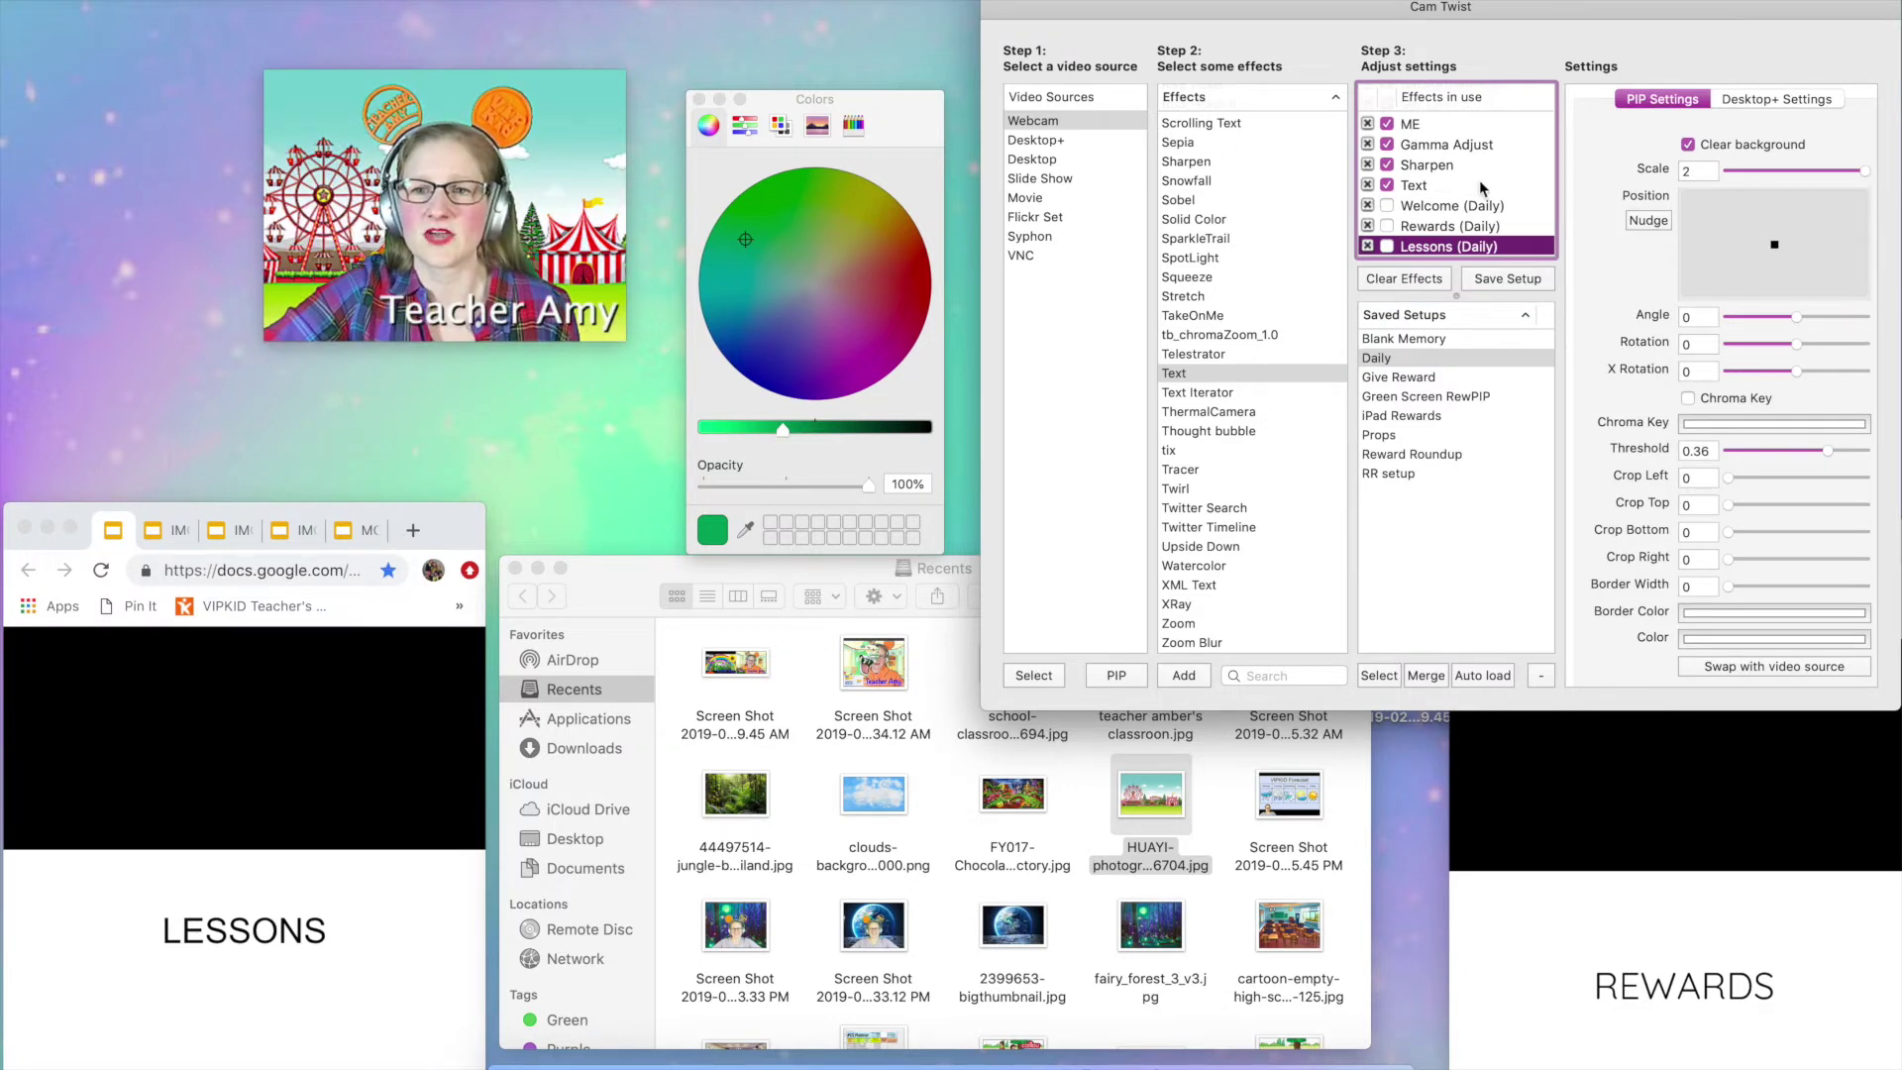
scroll(1481, 188, "up", 2)
left_click(1368, 125)
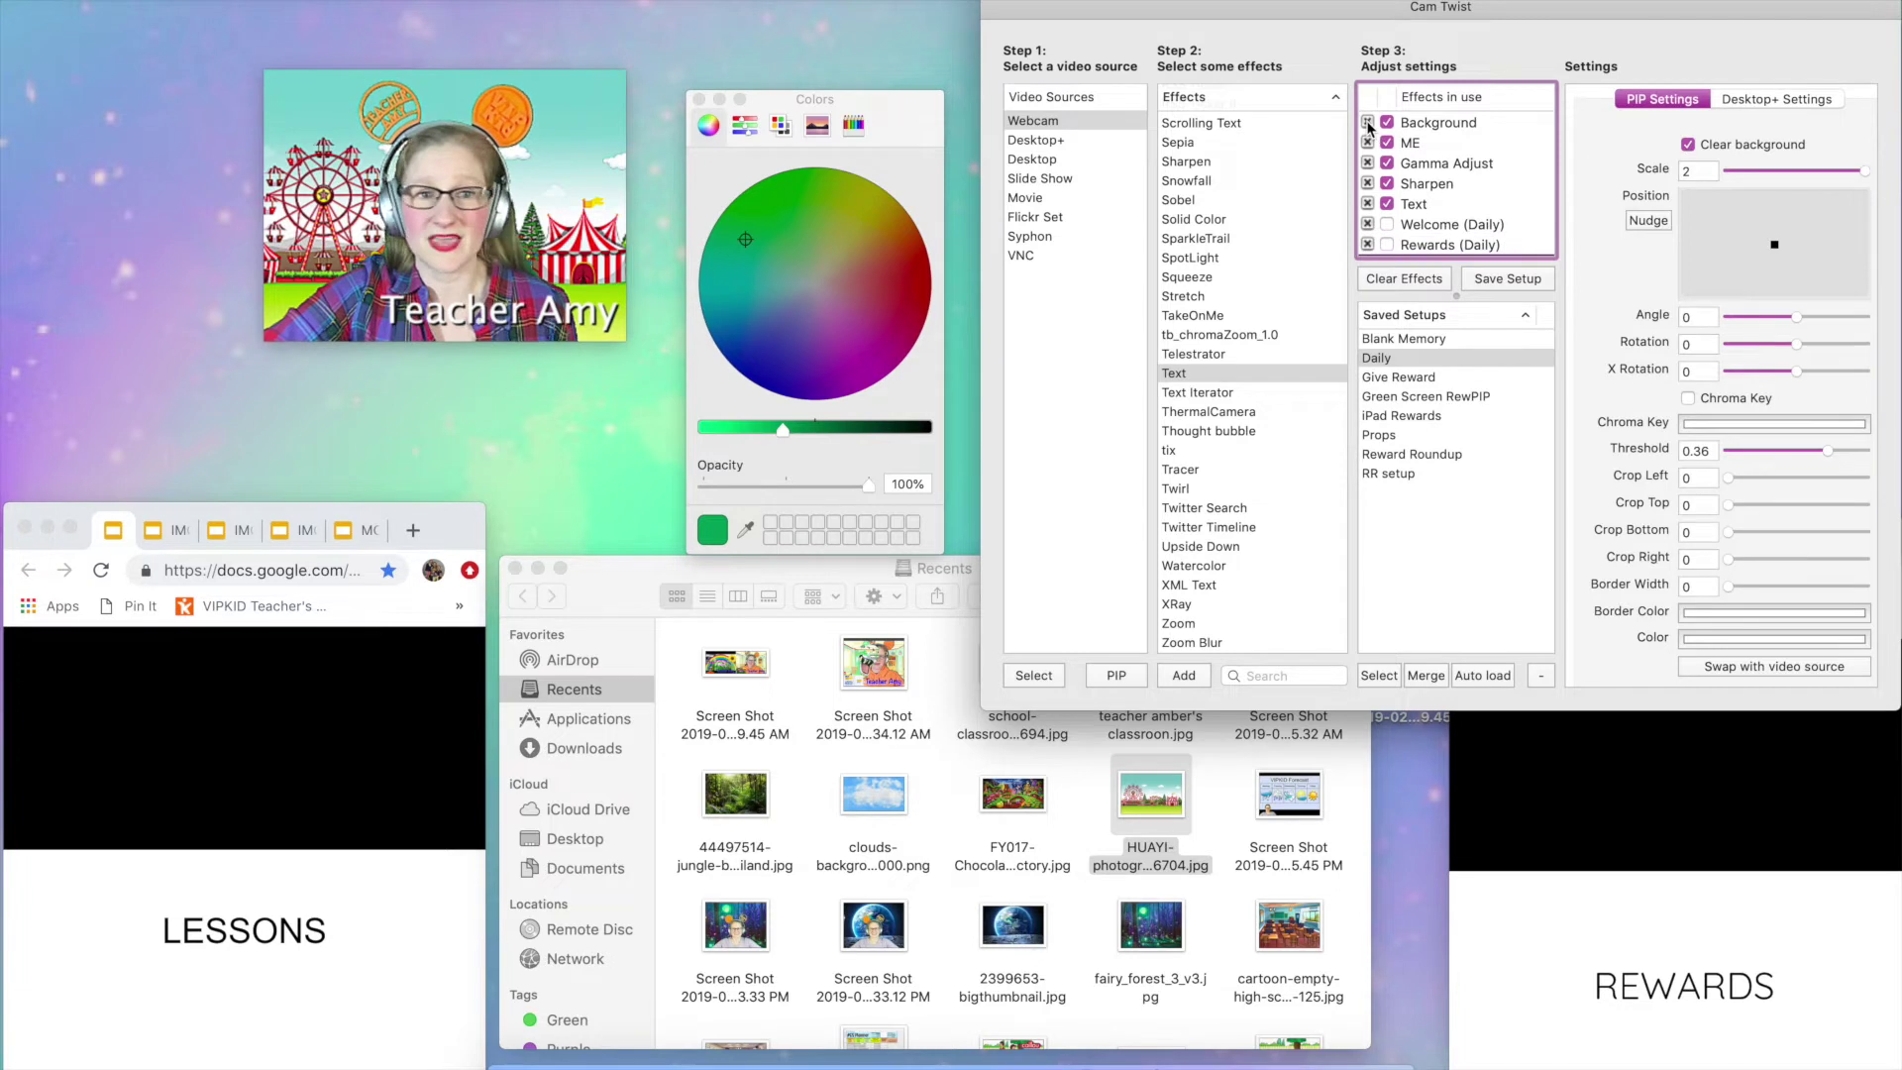
- Remove the Welcome and Lessons effects and enable the Rewards (Daily) inset
scroll(1454, 228, "down", 1)
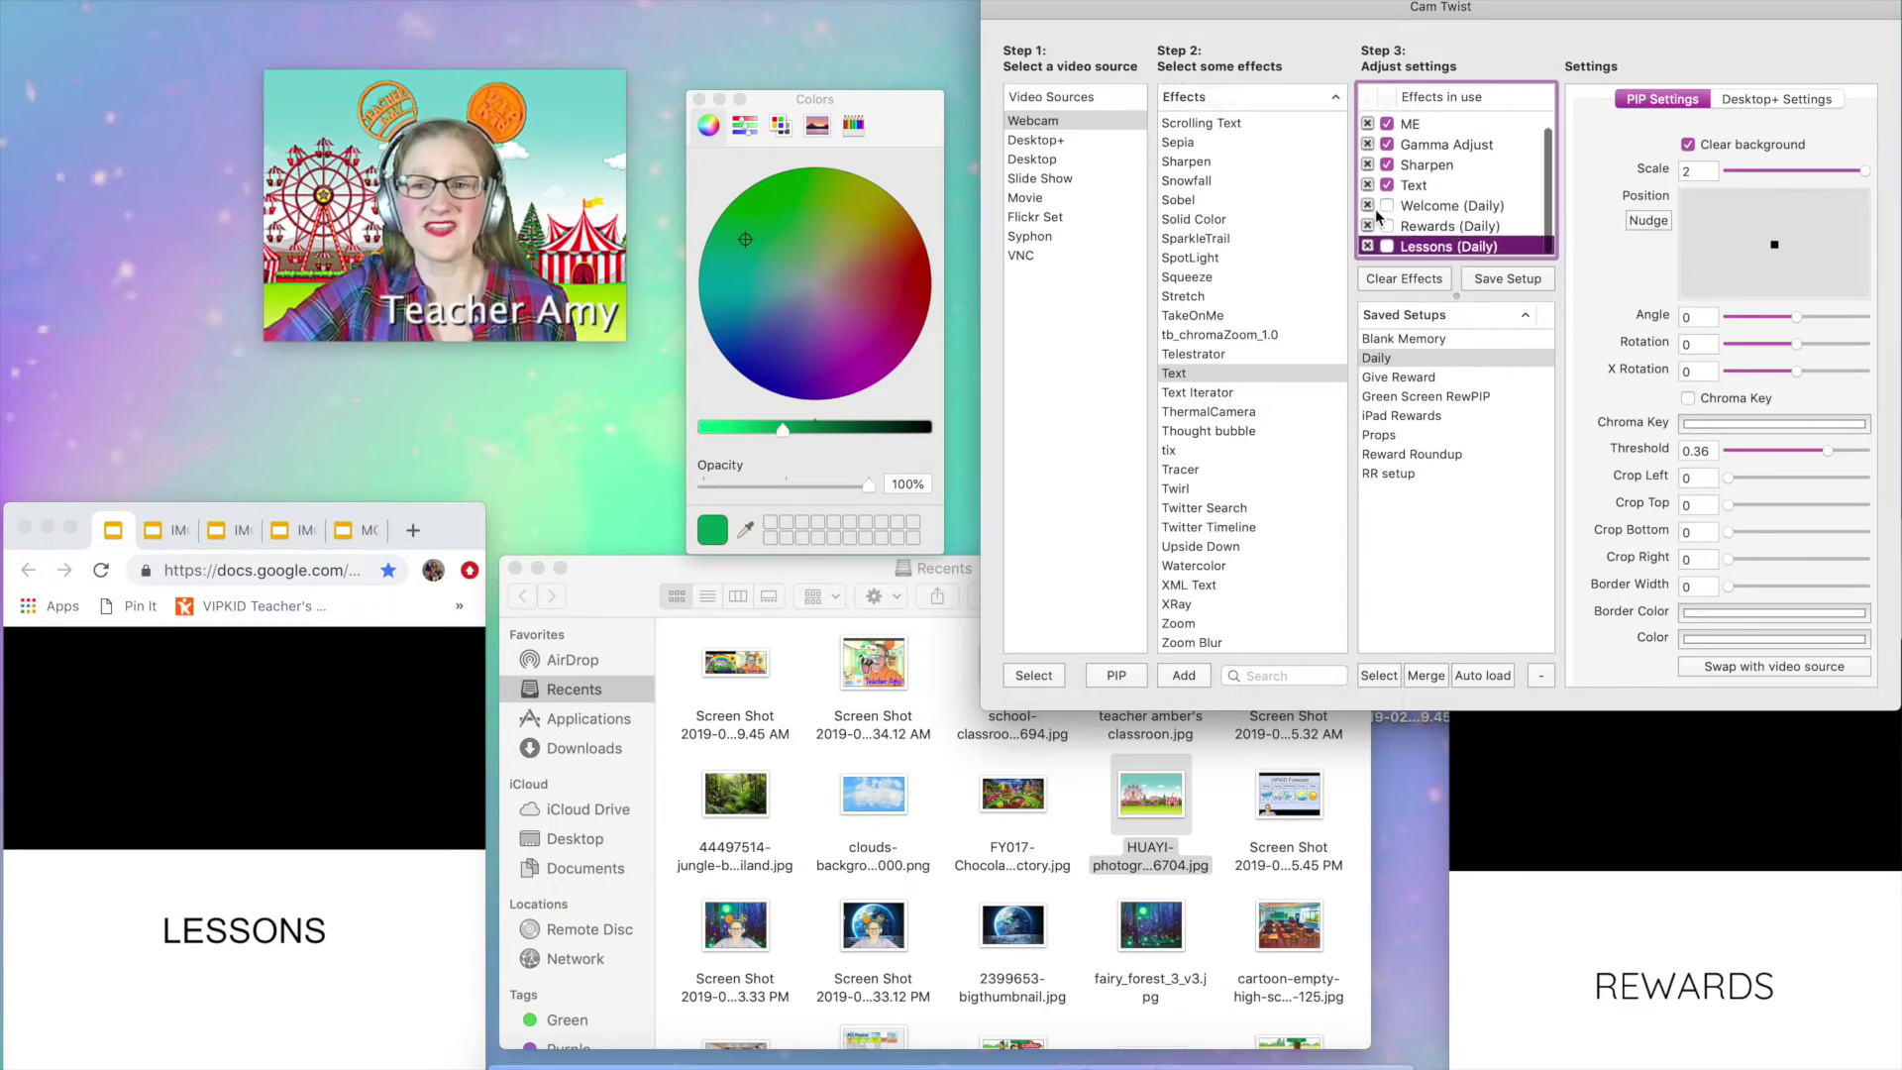
left_click(1368, 206)
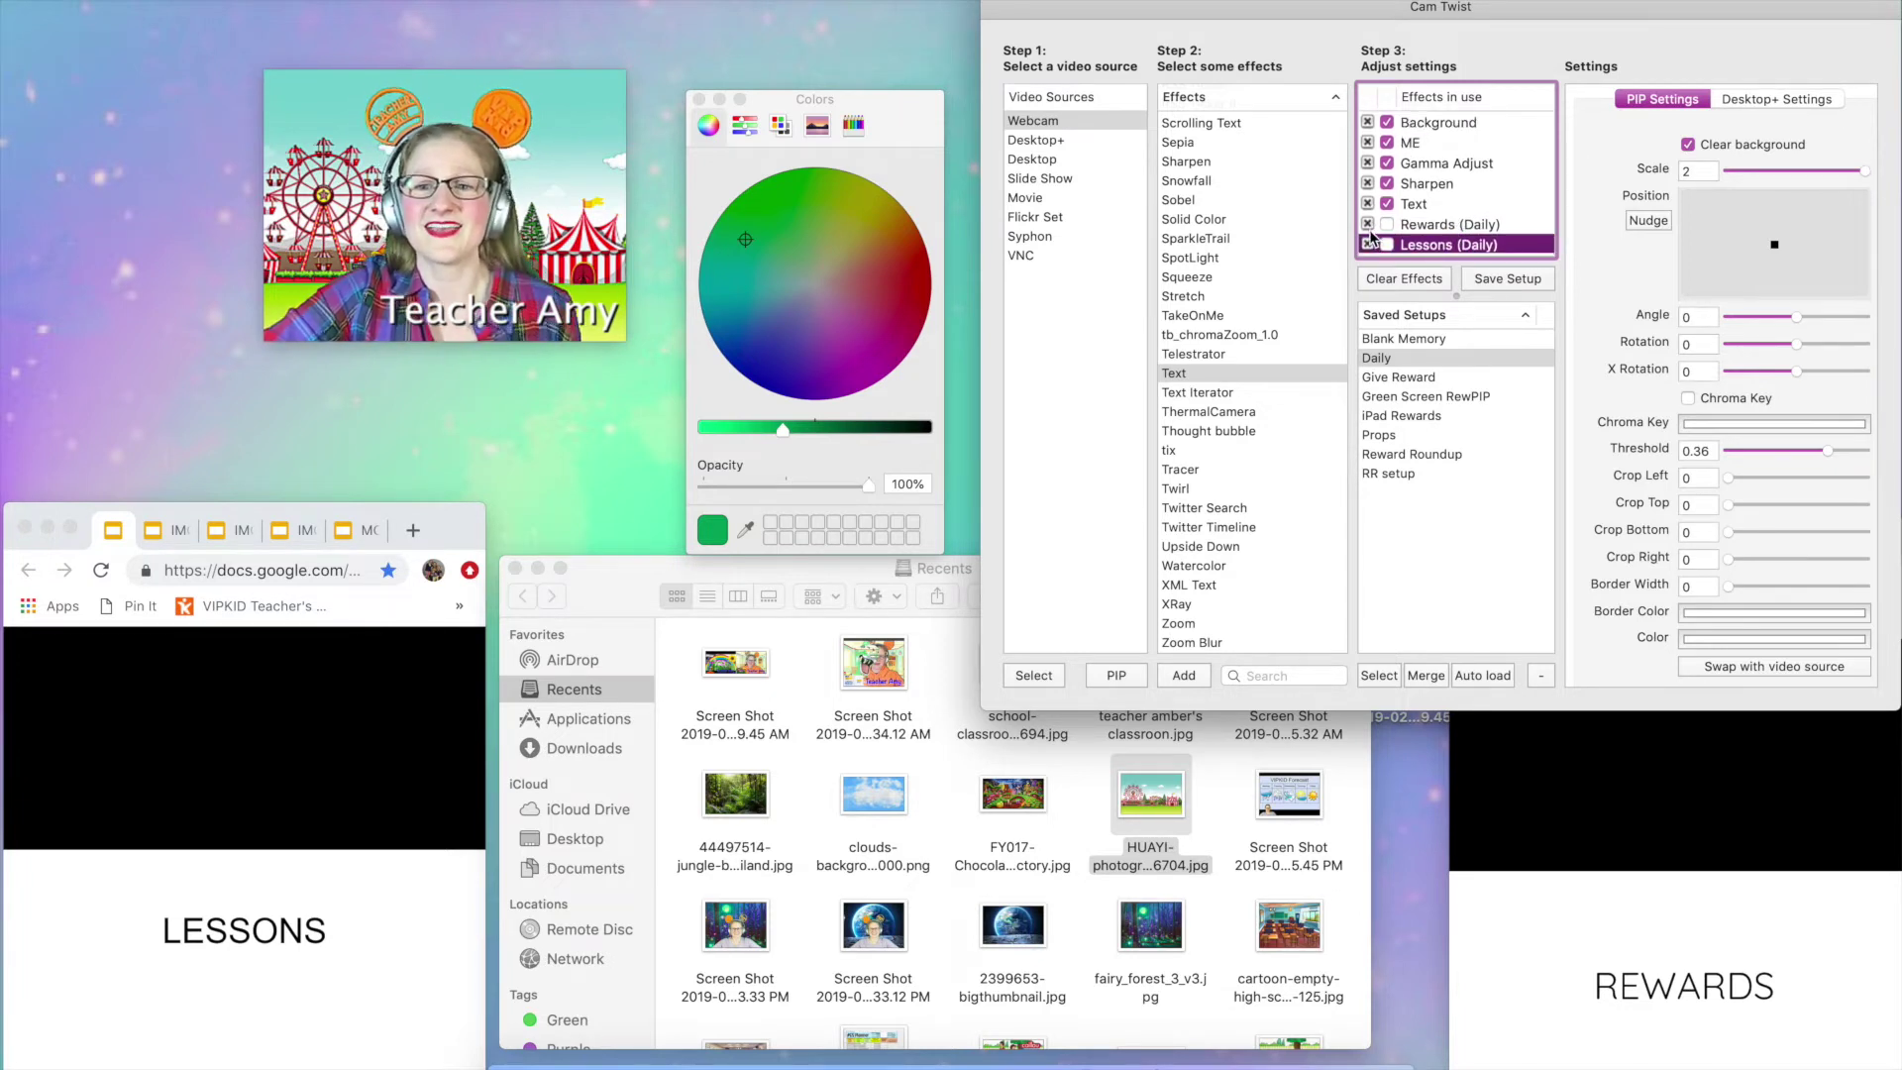
left_click(1368, 244)
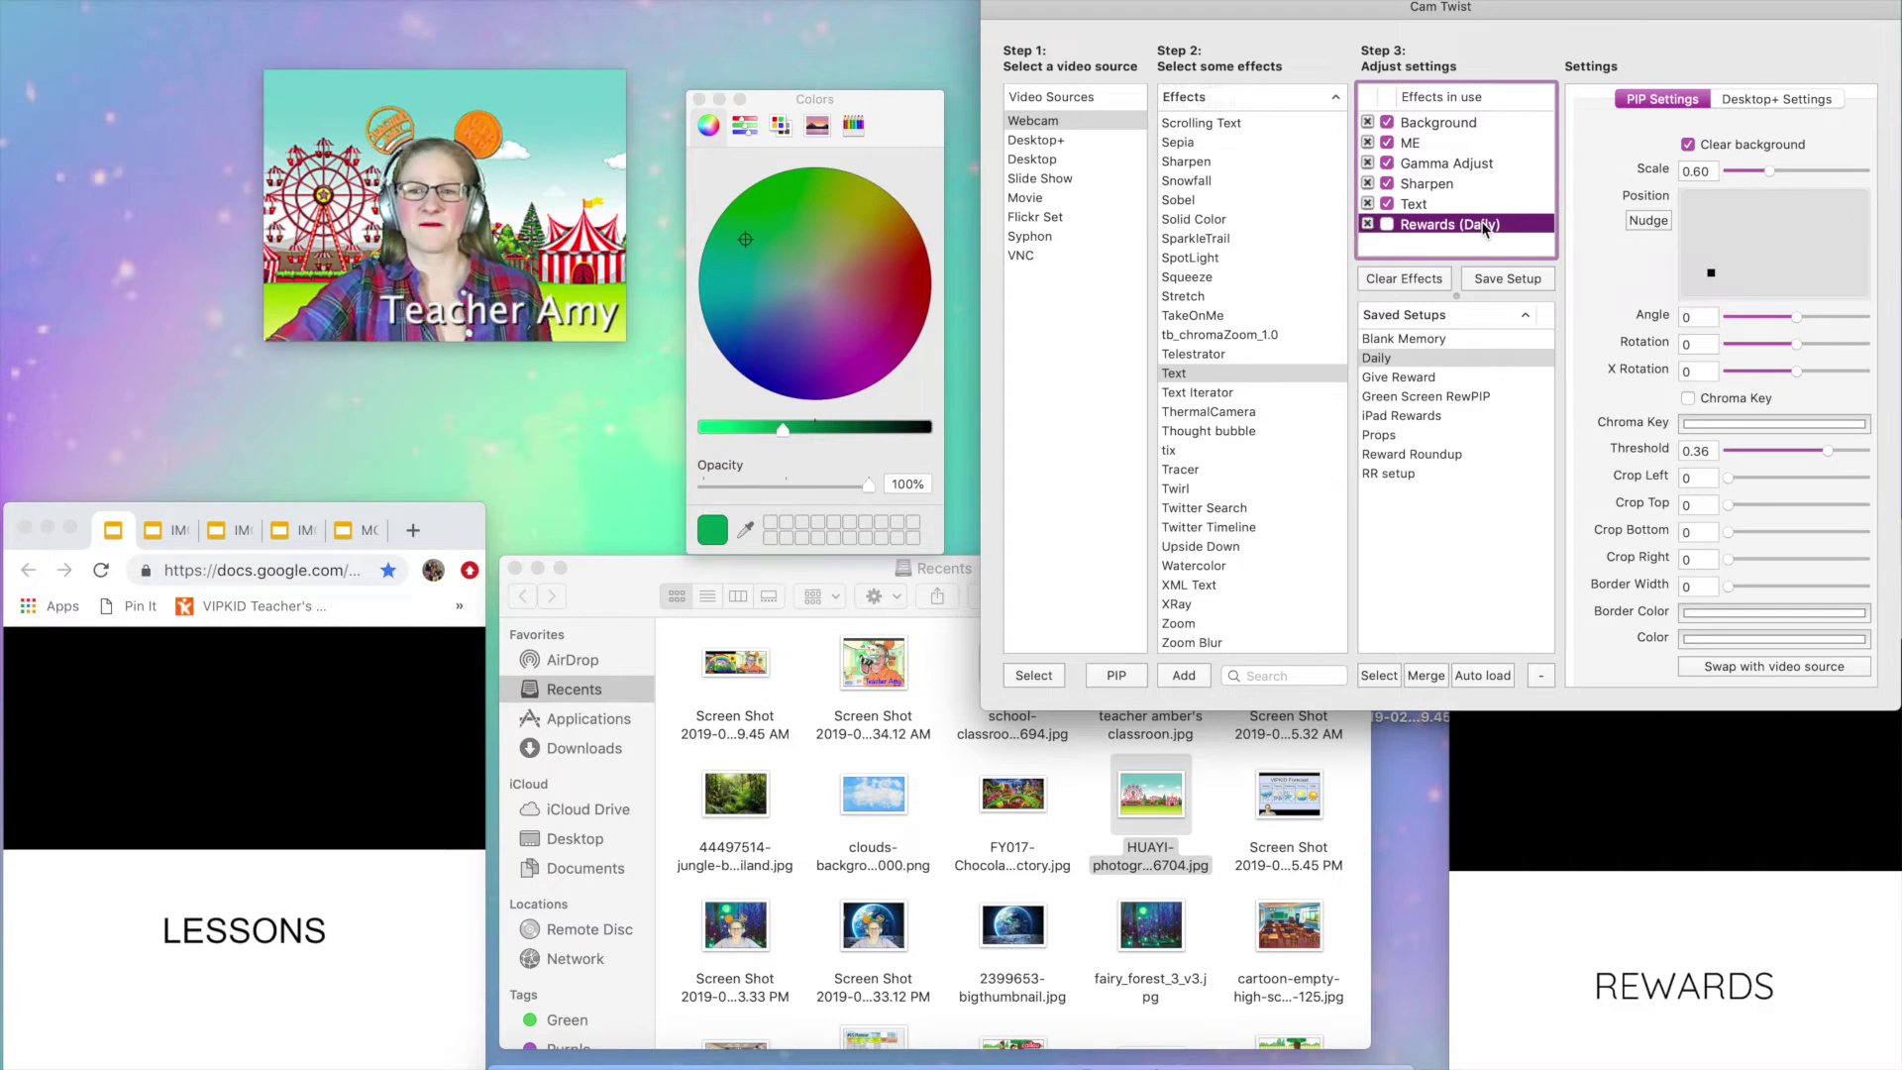
left_click(1388, 225)
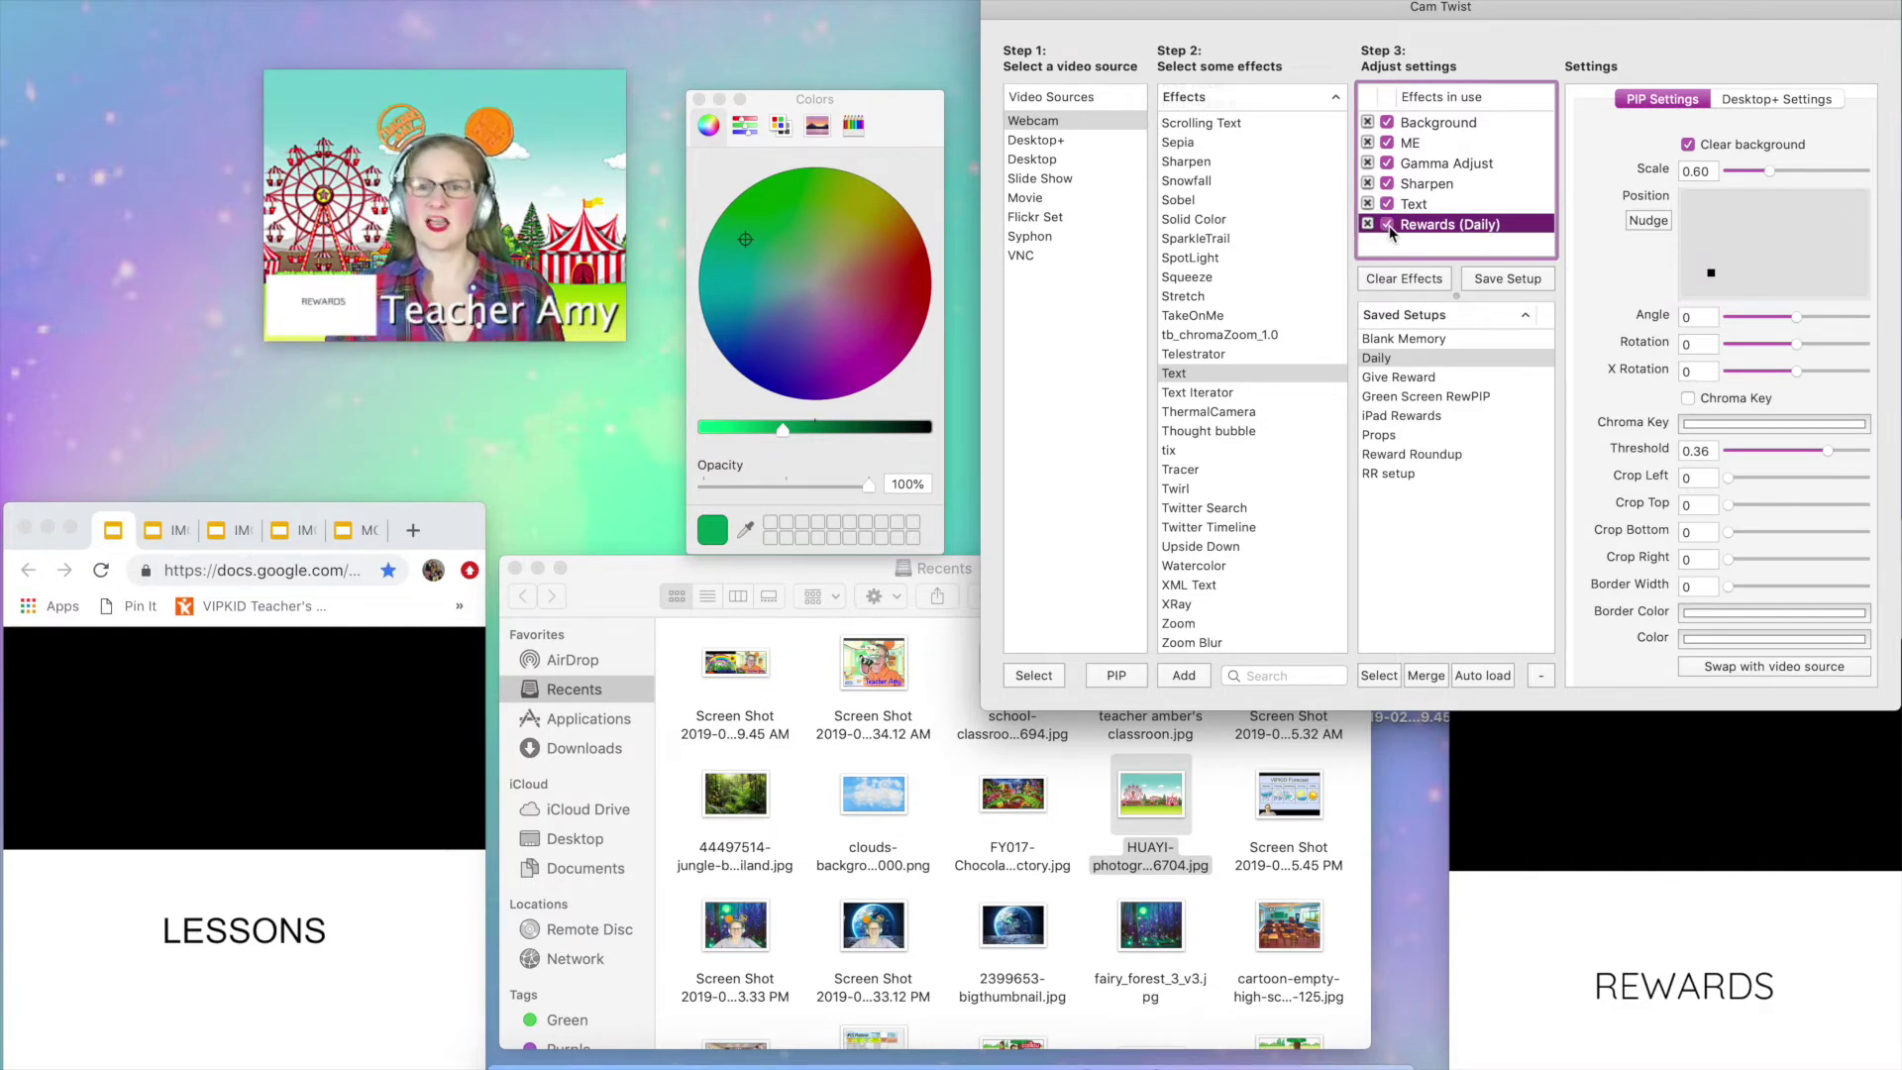
left_click(1612, 864)
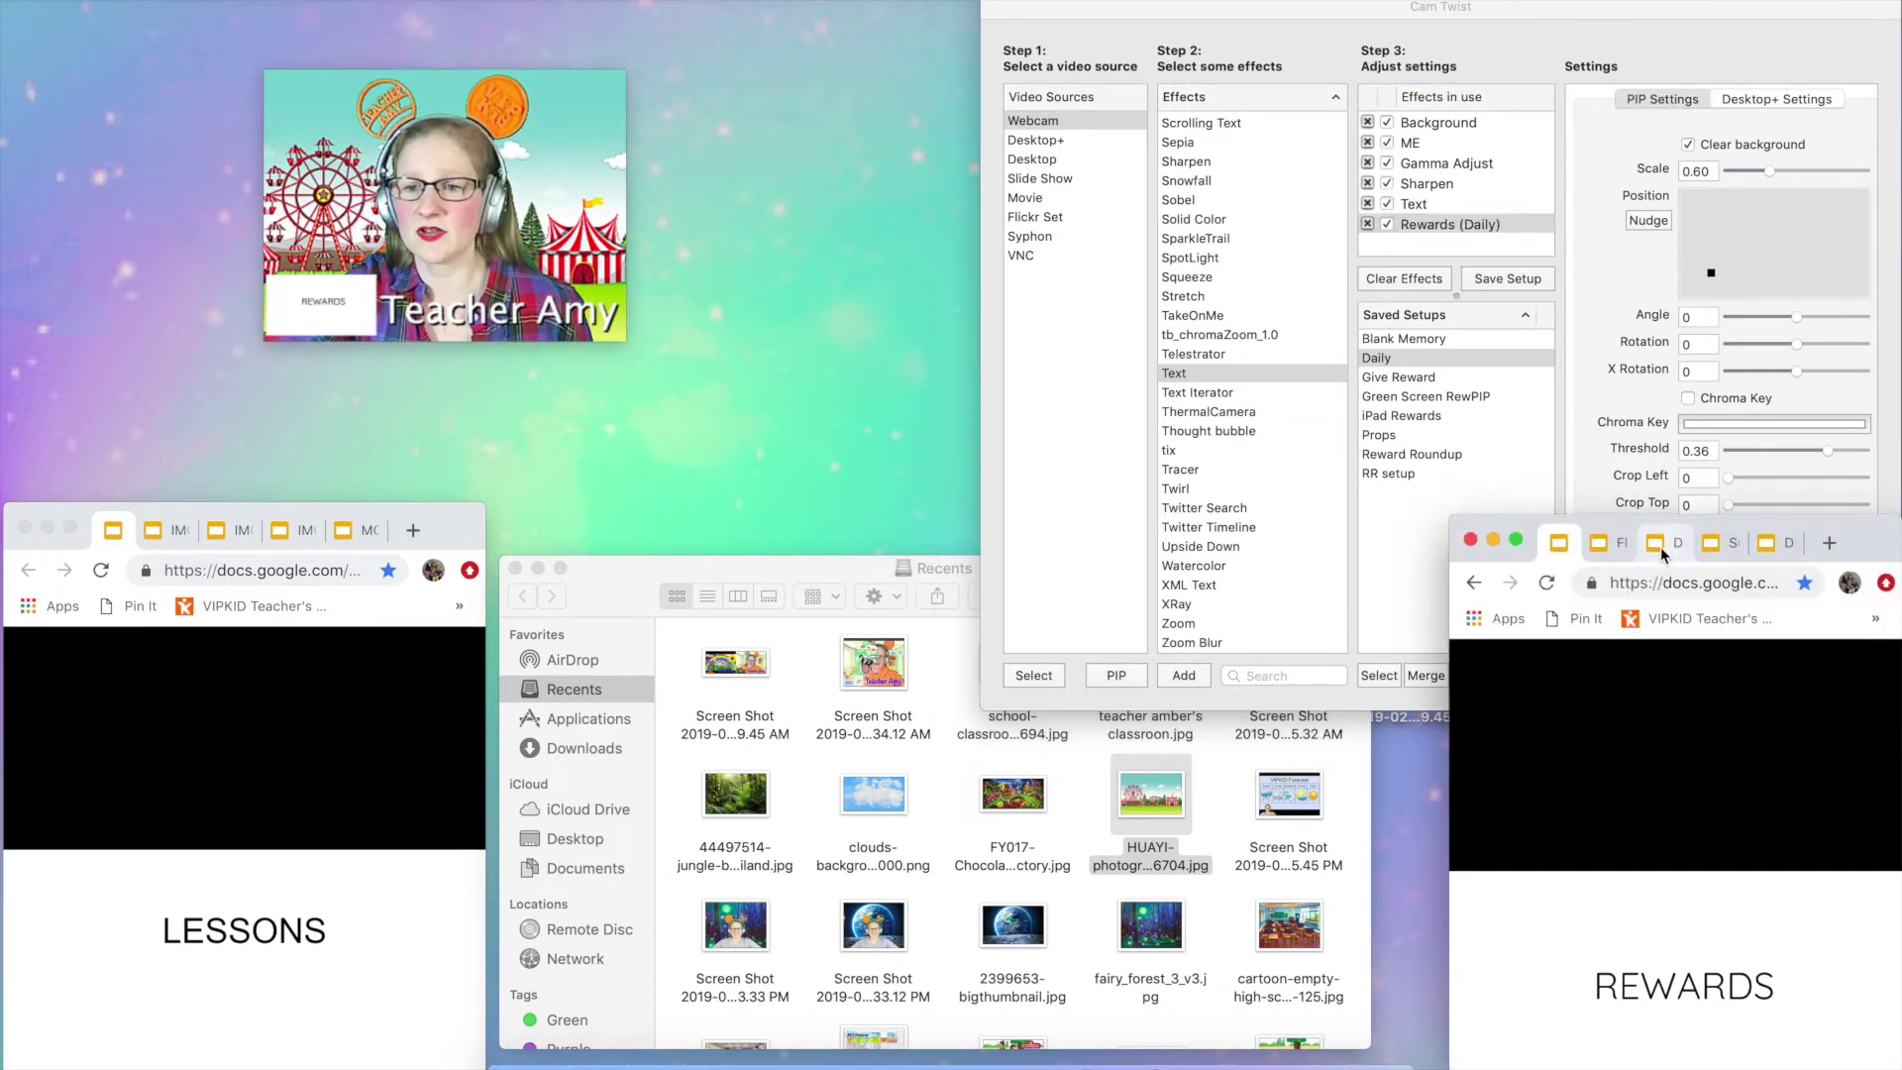
- Show the flower slide in the reward inset and open the Save Setup prompt
left_click(1615, 545)
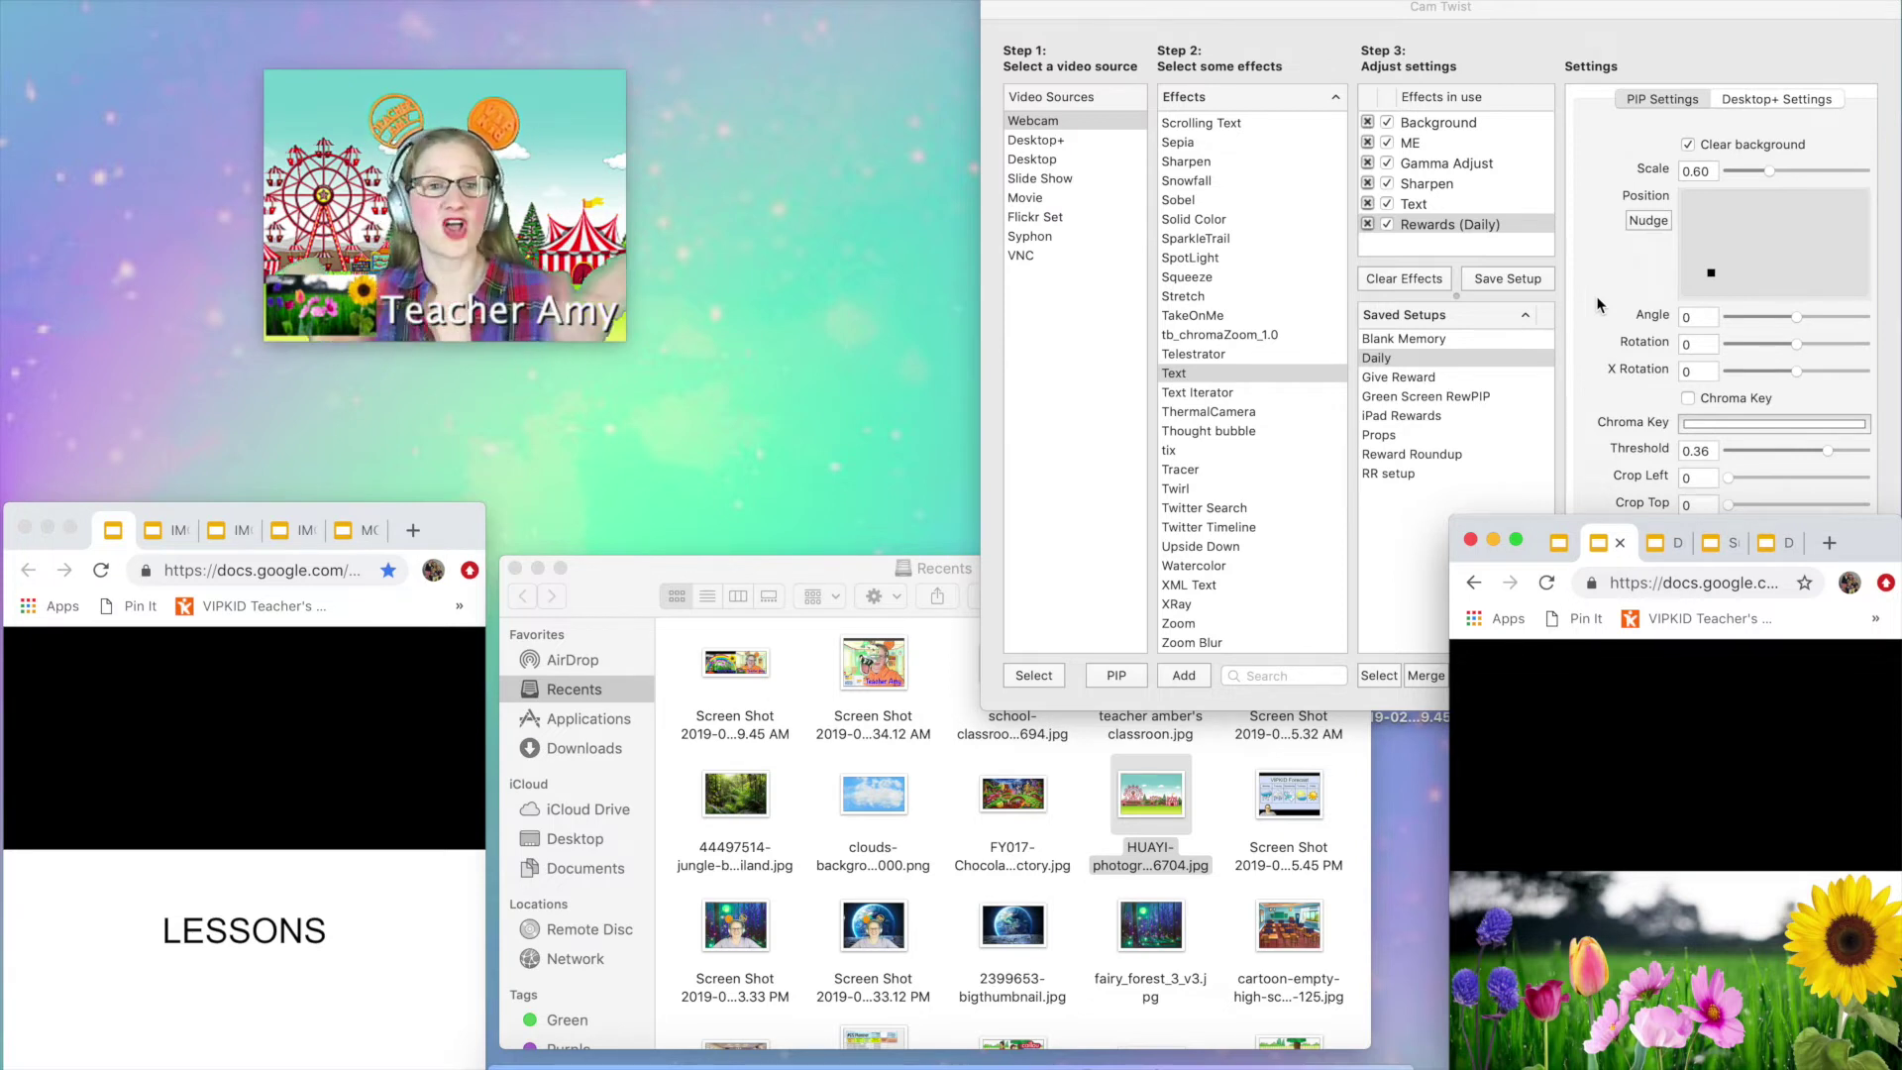
left_click(1507, 278)
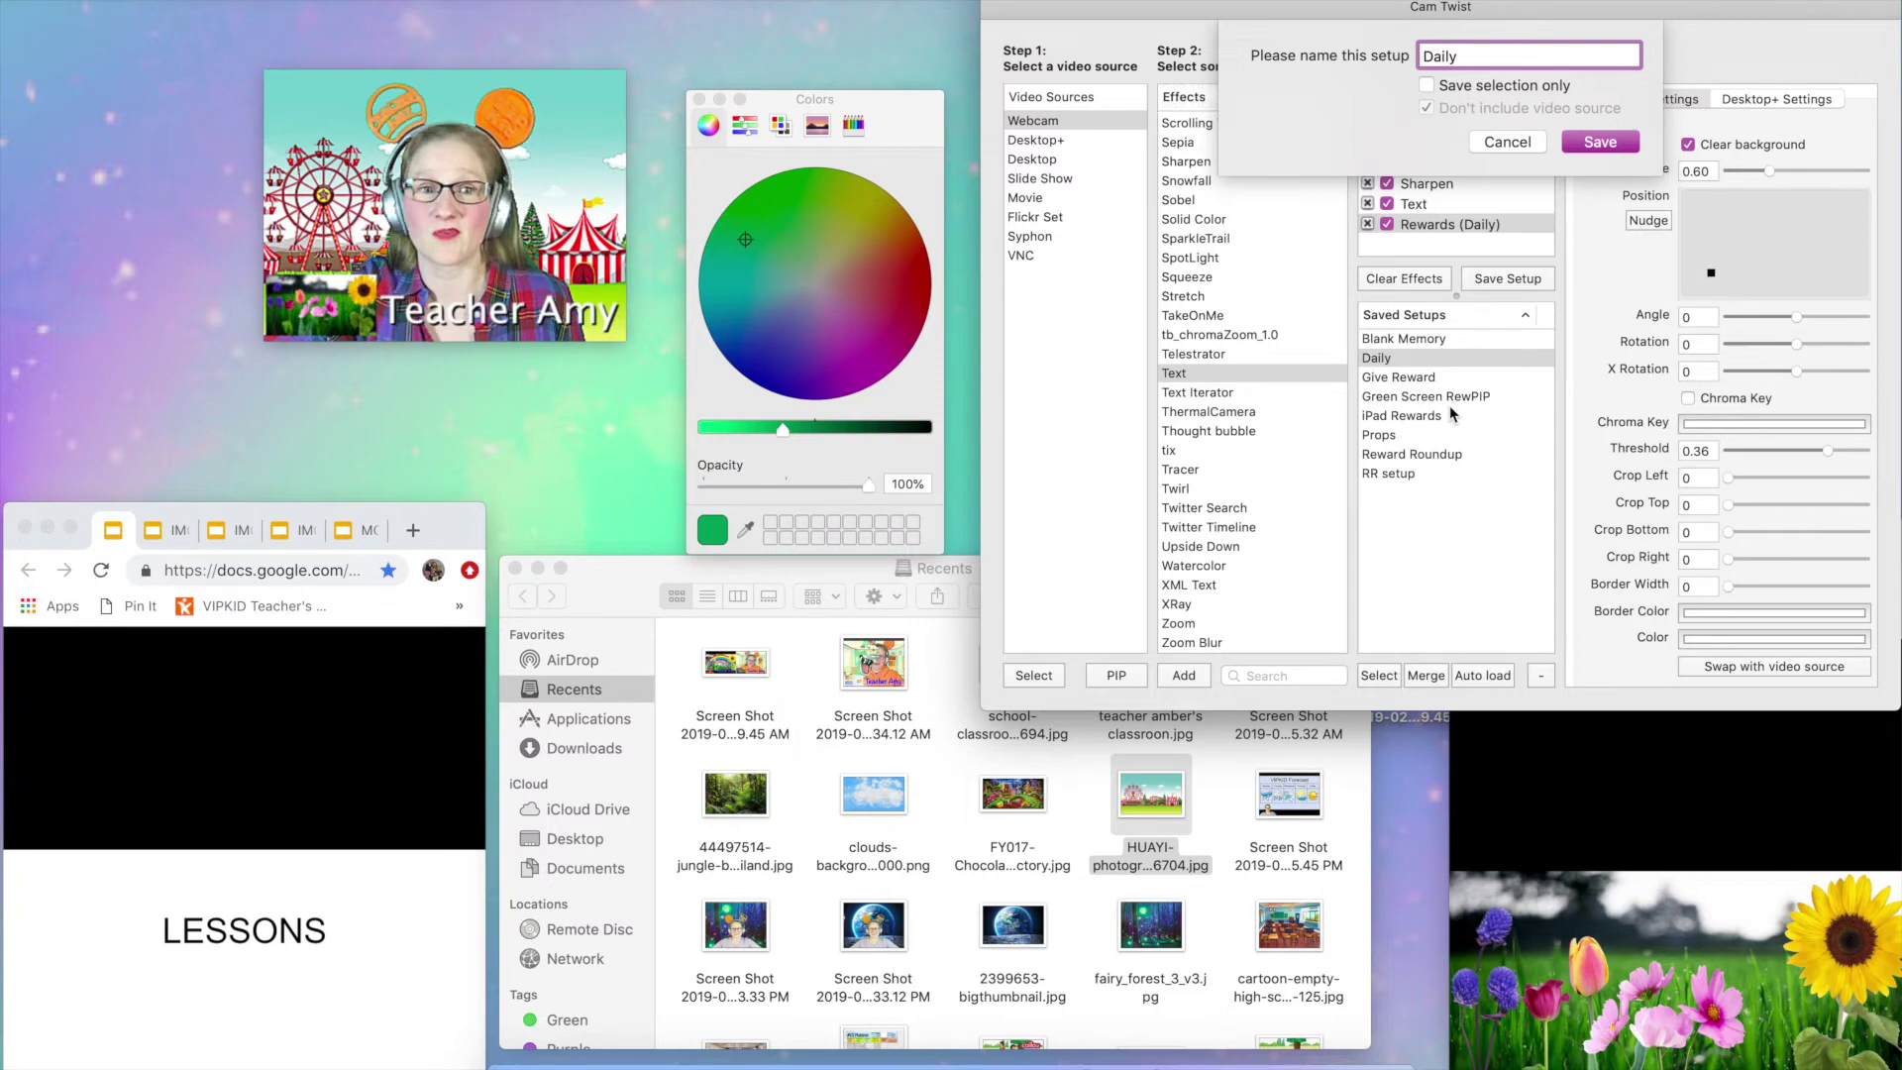
- Cancel the save-setup name sheet without saving
left_click(1514, 143)
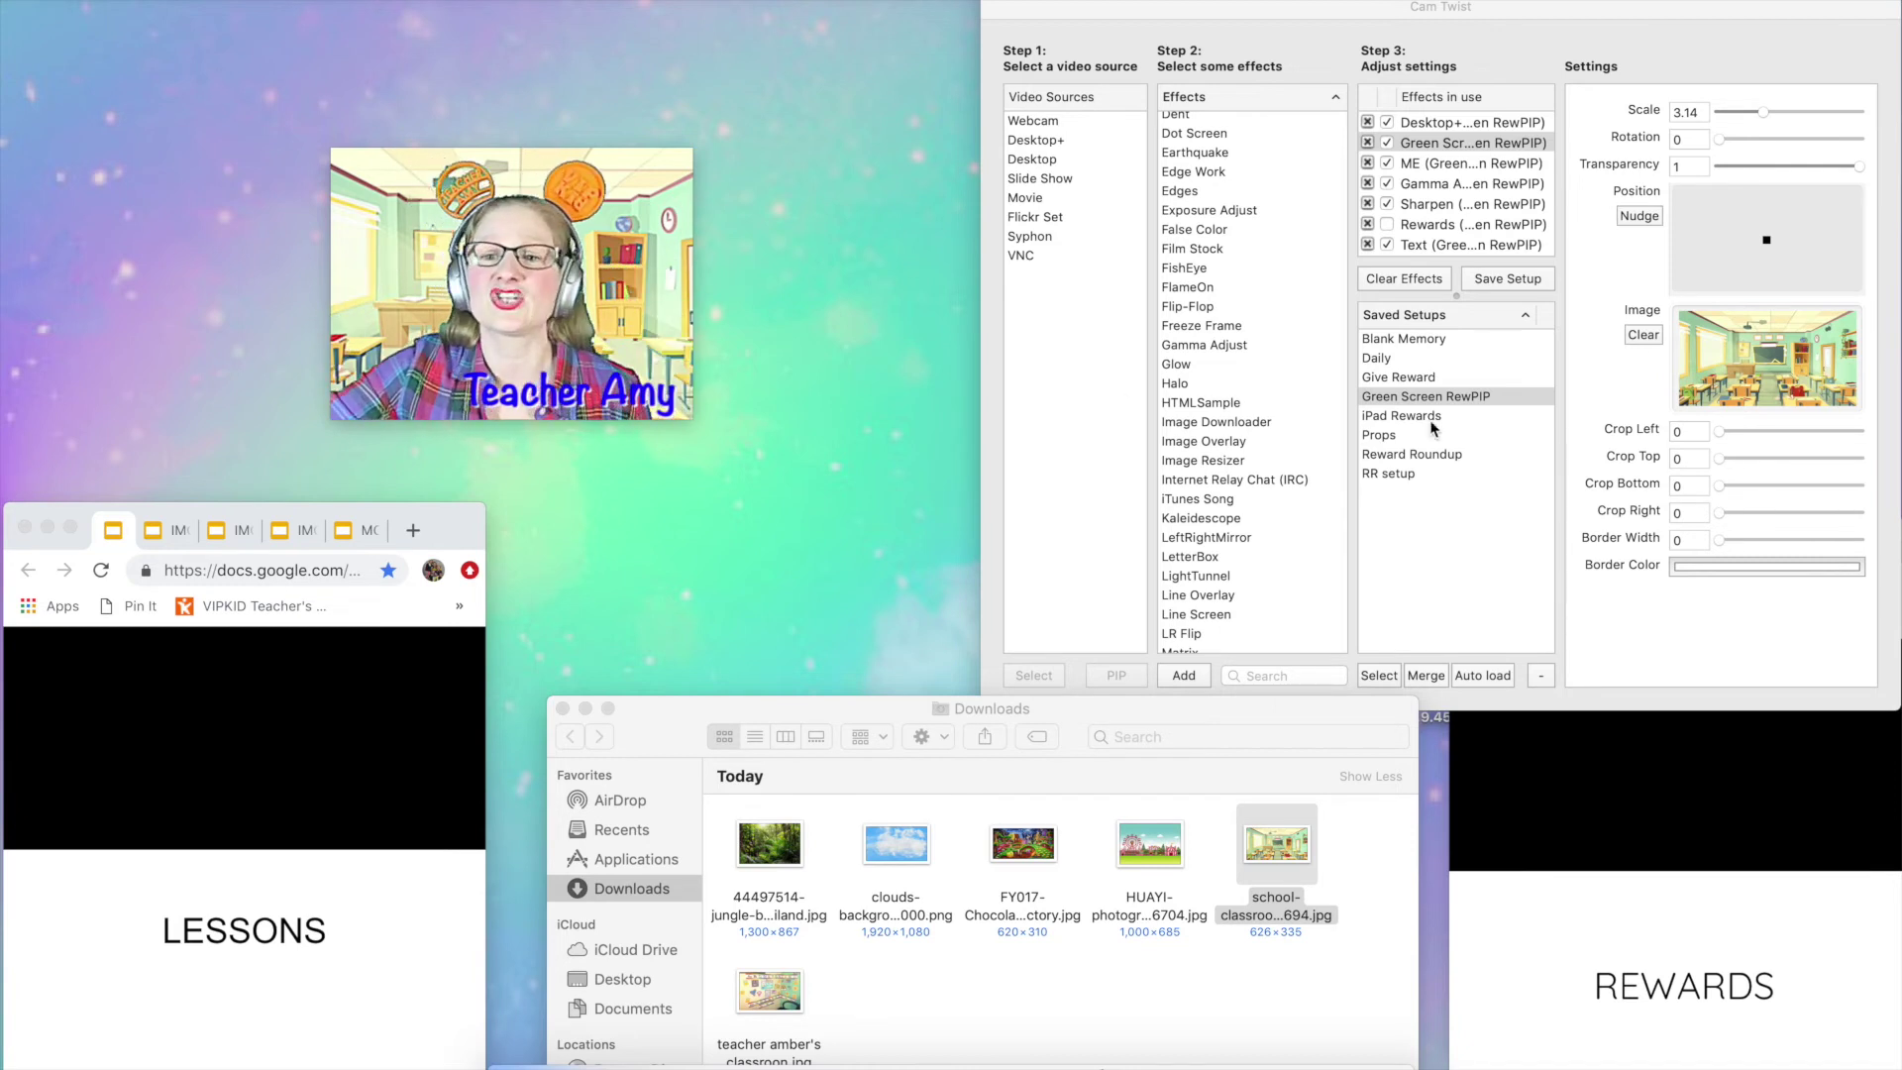
- Load the Green Screen RewPIP saved setup and select its Green Screen effect for editing
left_click(1474, 402)
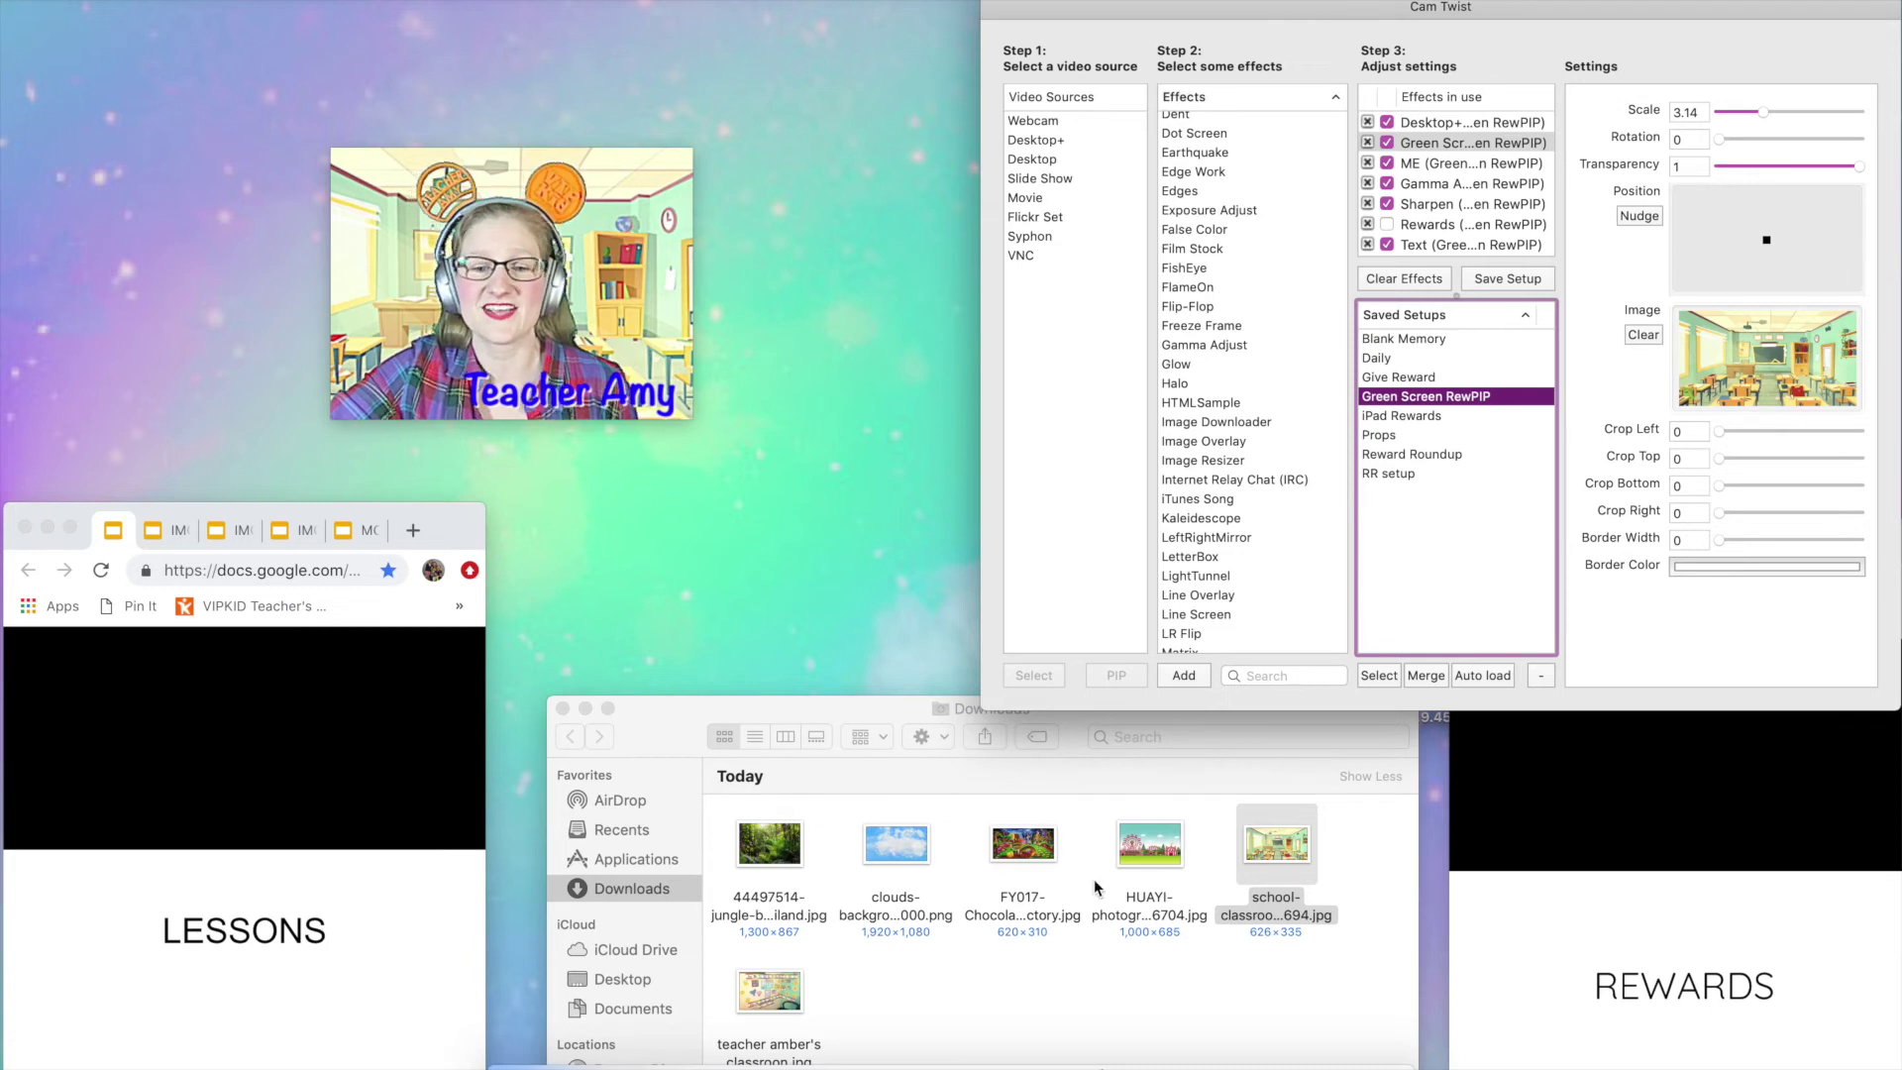
left_click(913, 854)
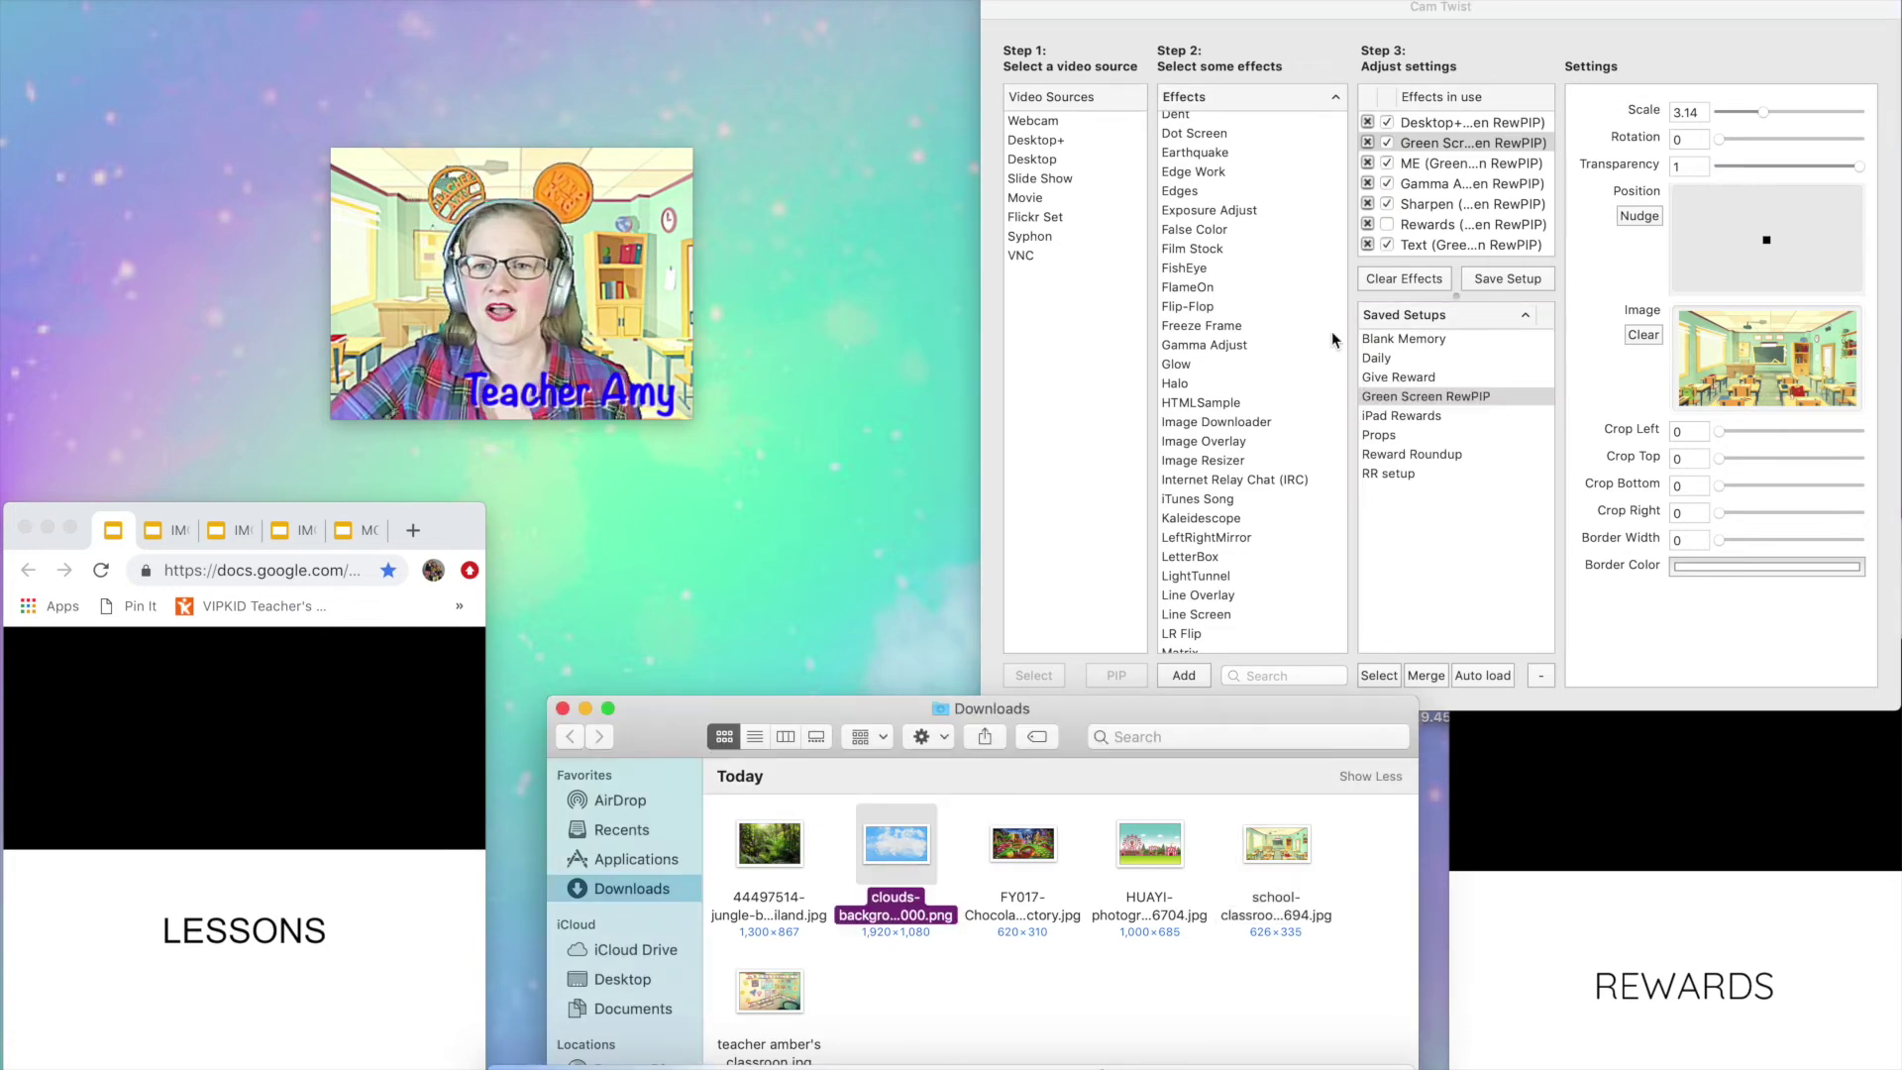
left_click(1448, 148)
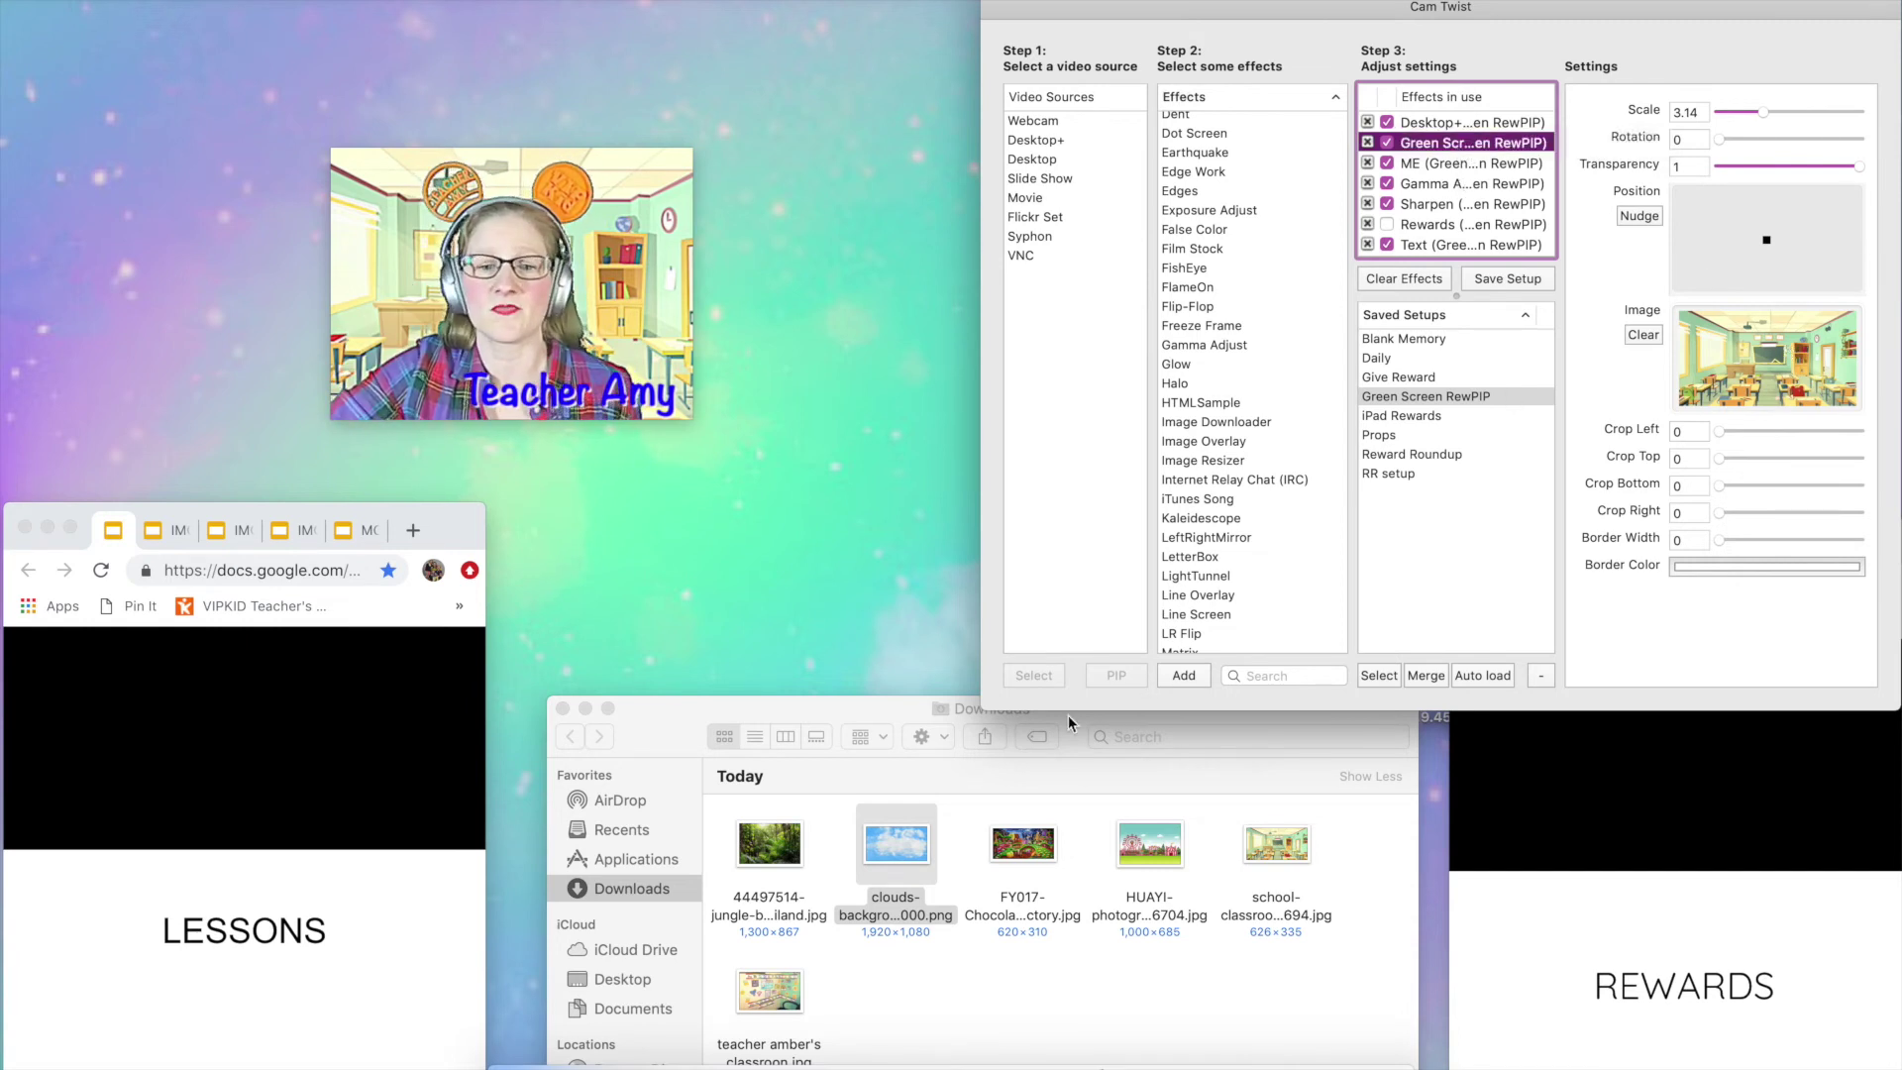
- Replace the classroom background with the clouds image from Downloads, then try the jungle picture
left_click(896, 855)
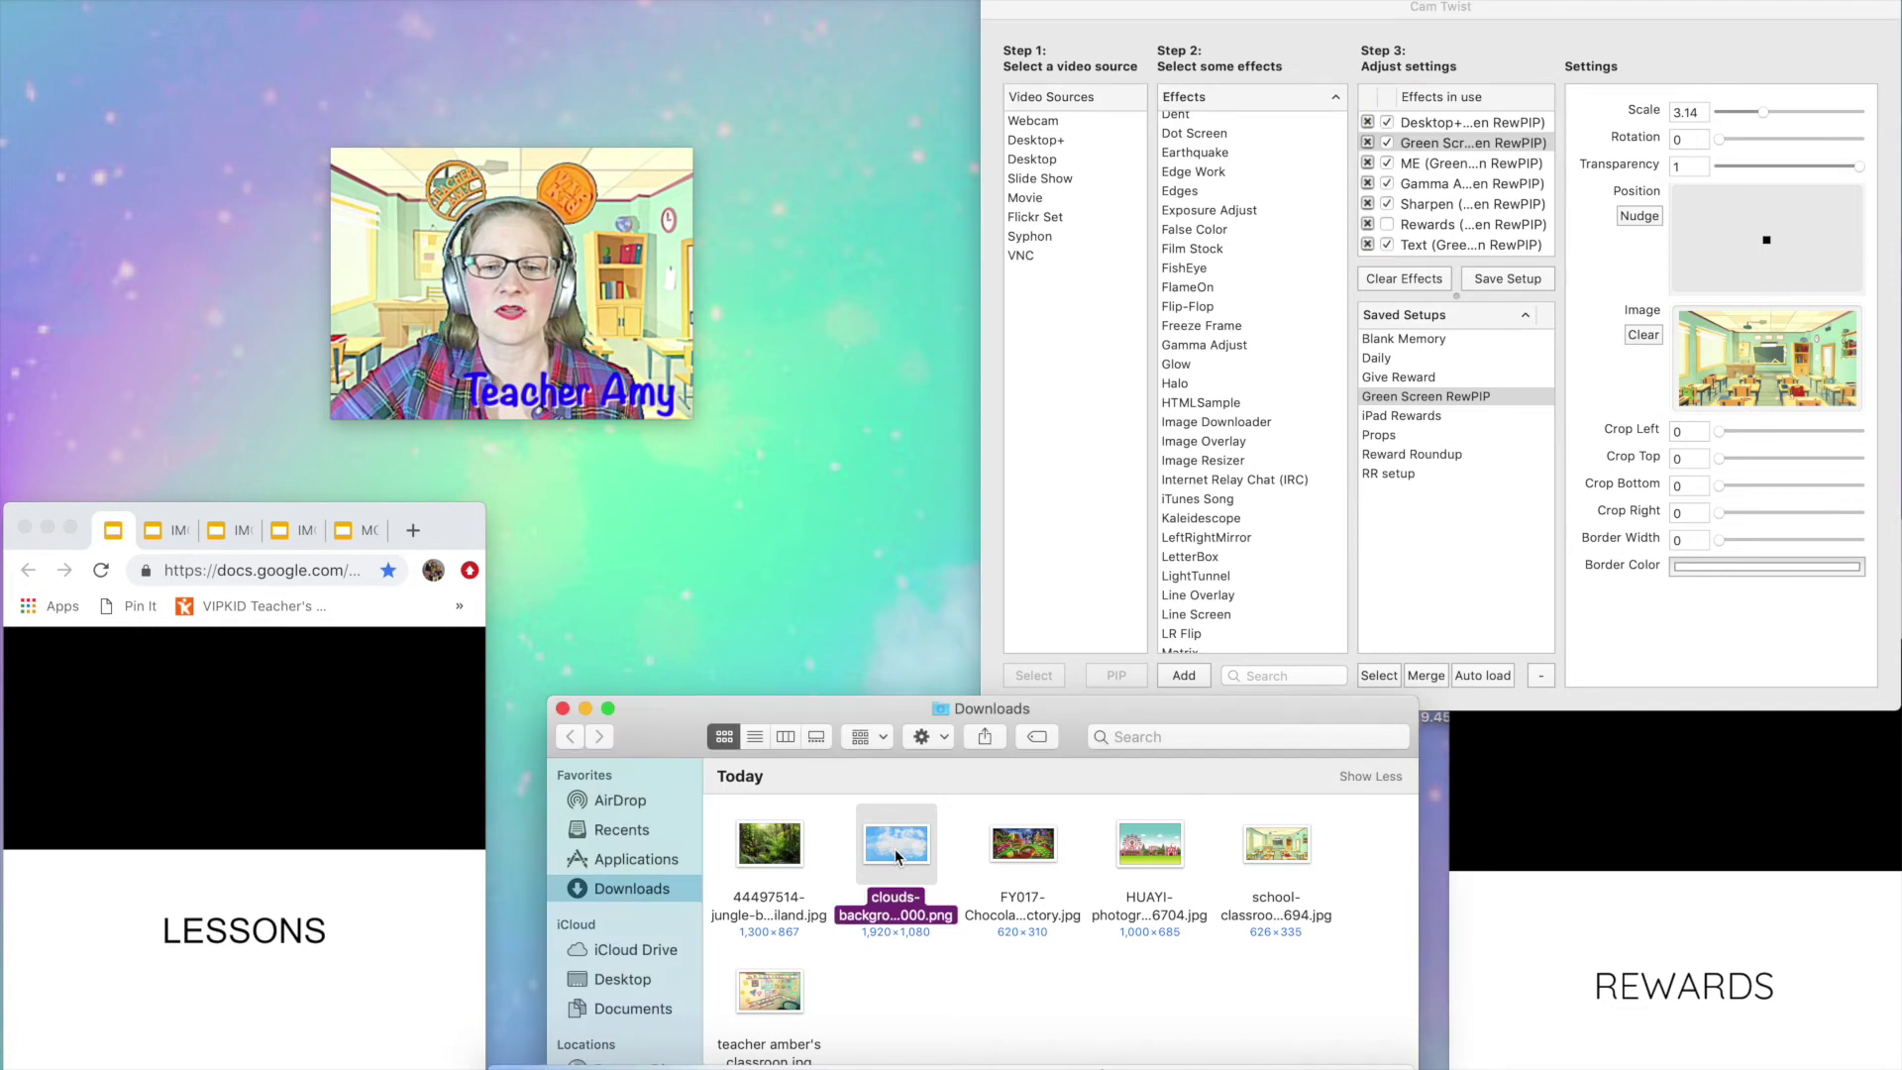
left_click(904, 849)
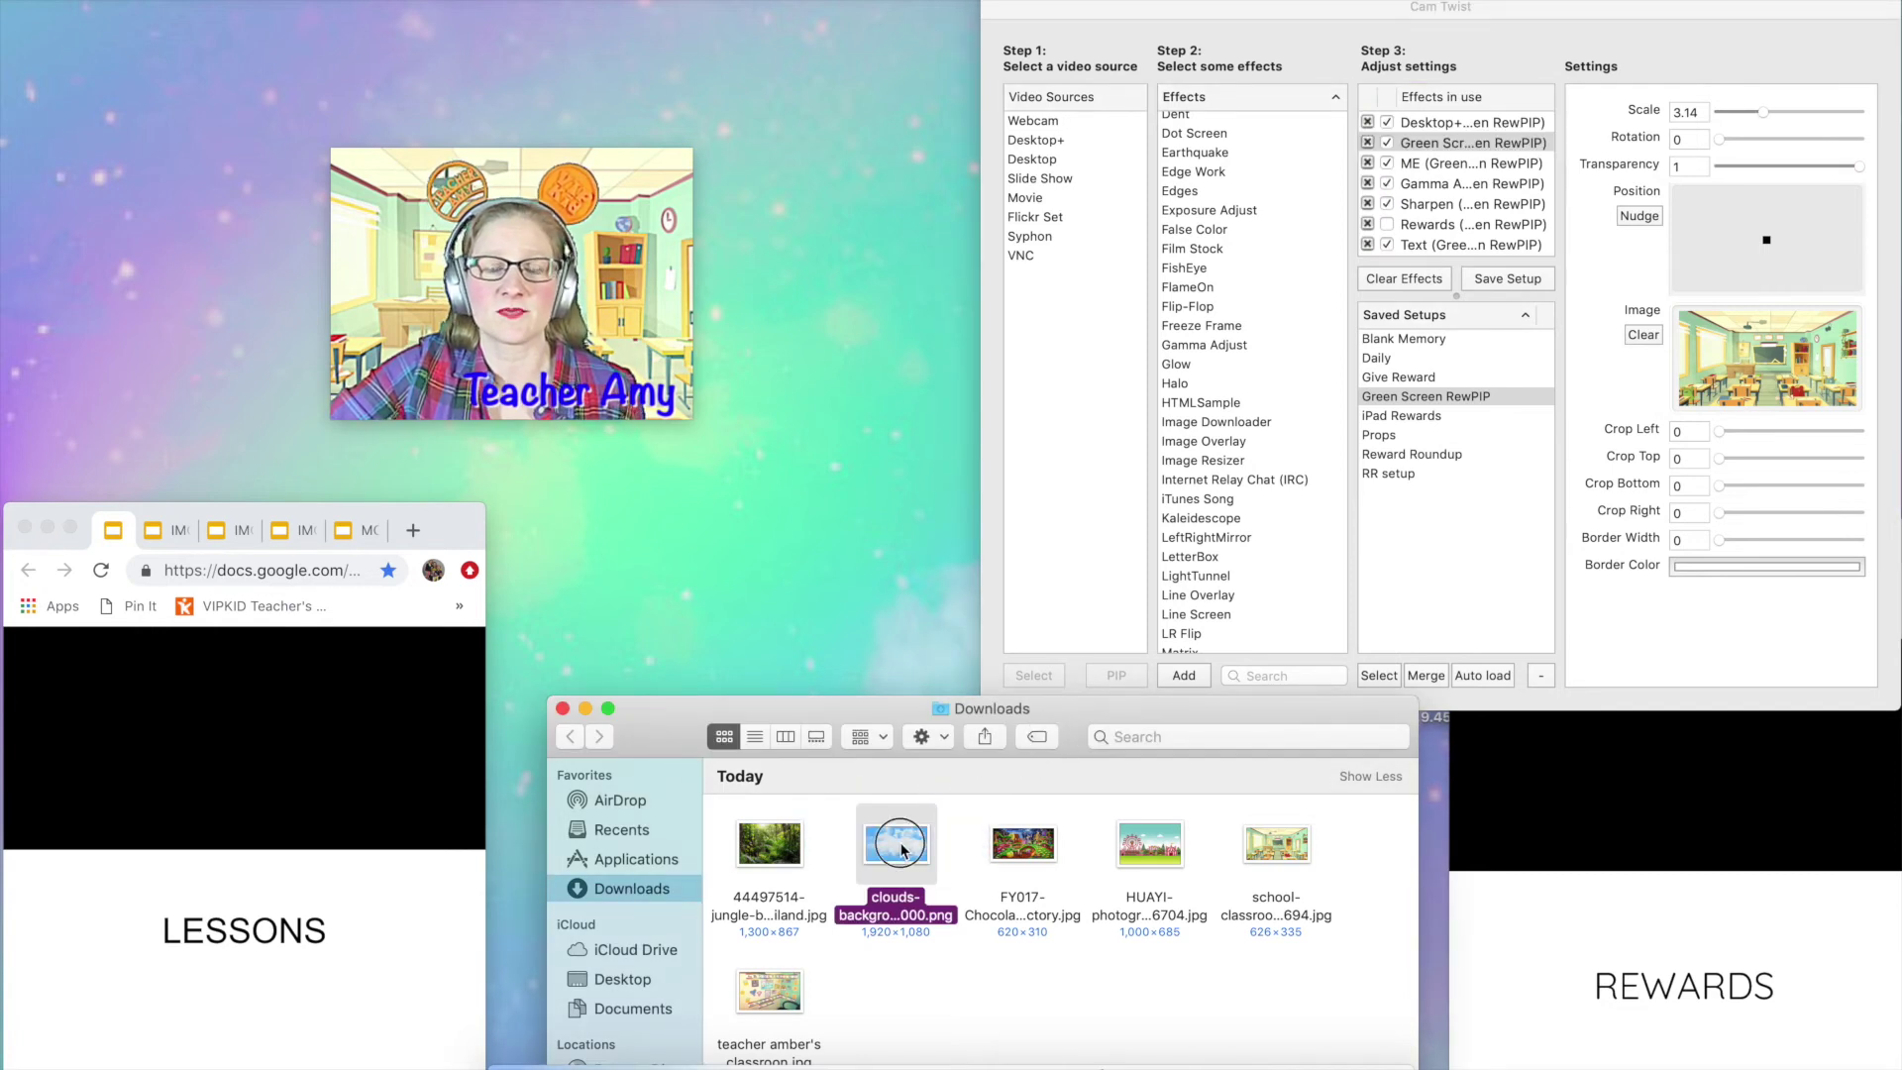
left_click_drag(901, 849, 1755, 342)
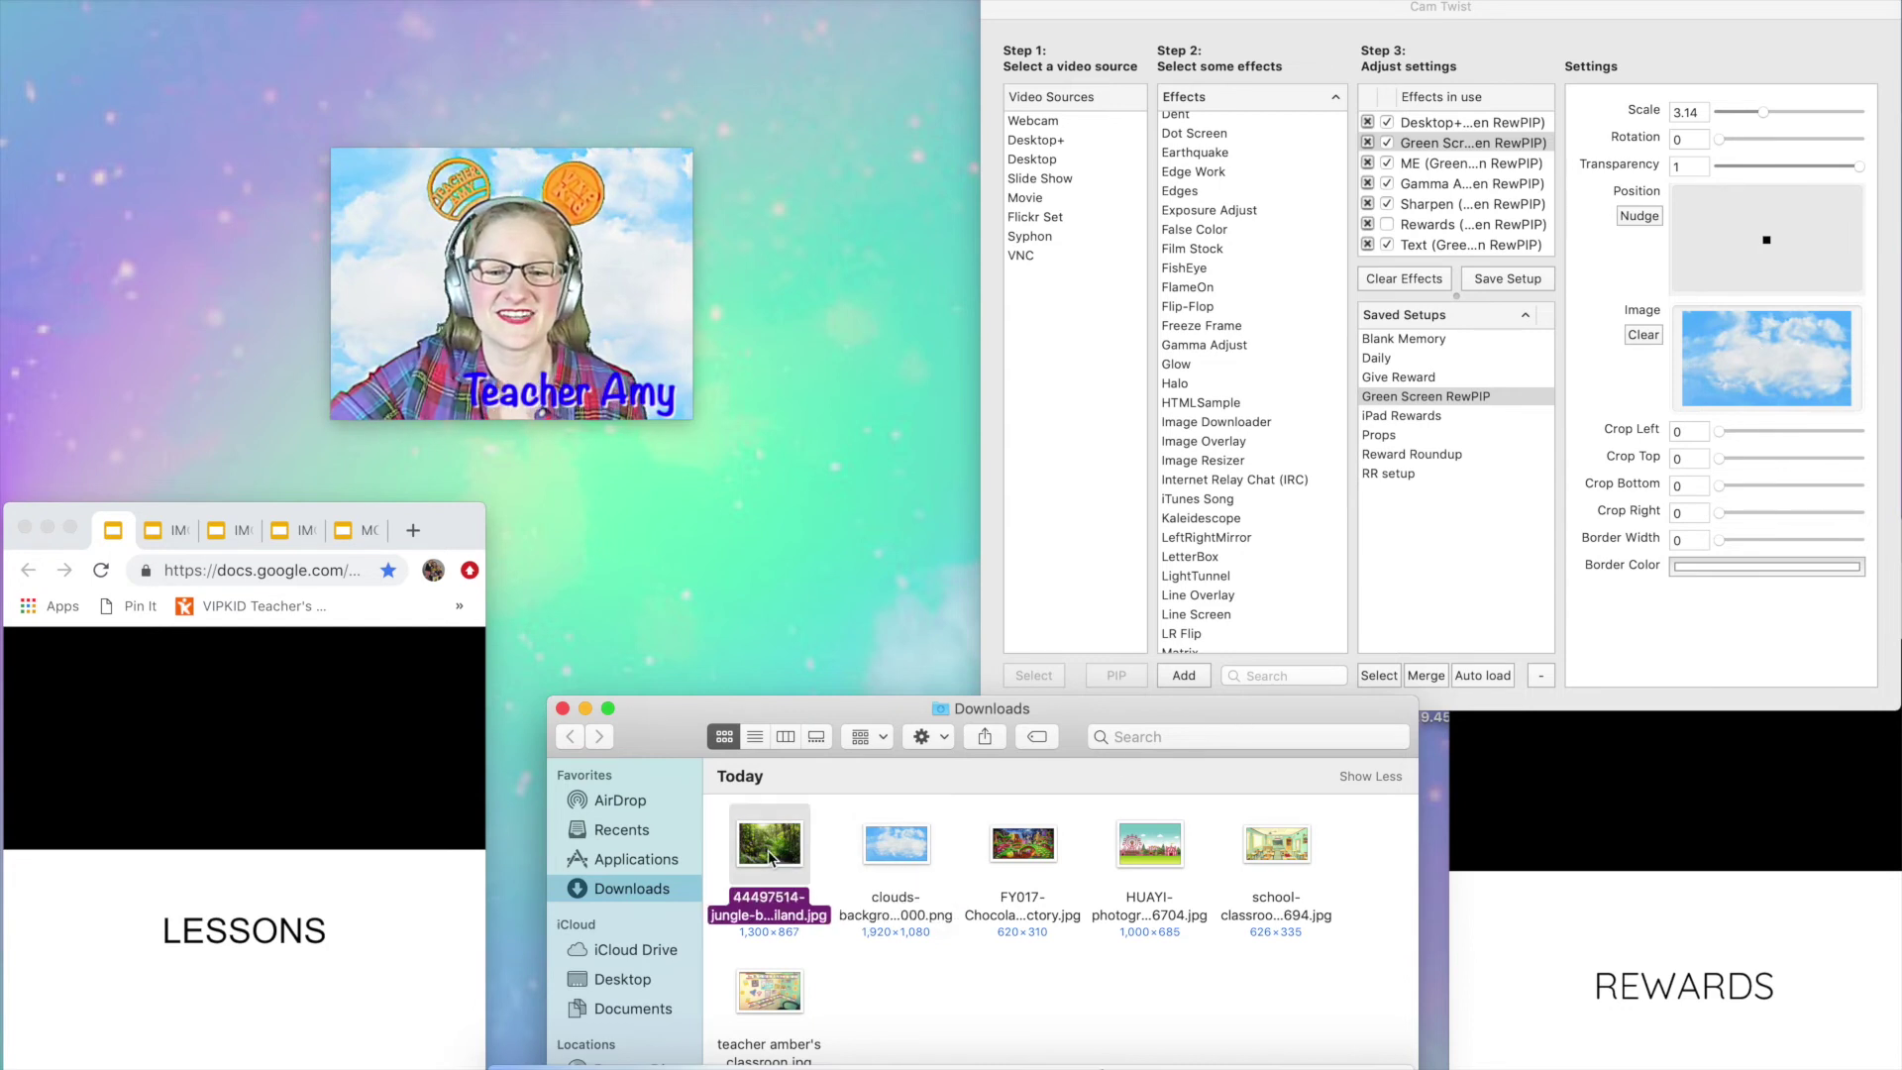
left_click_drag(770, 858, 1763, 370)
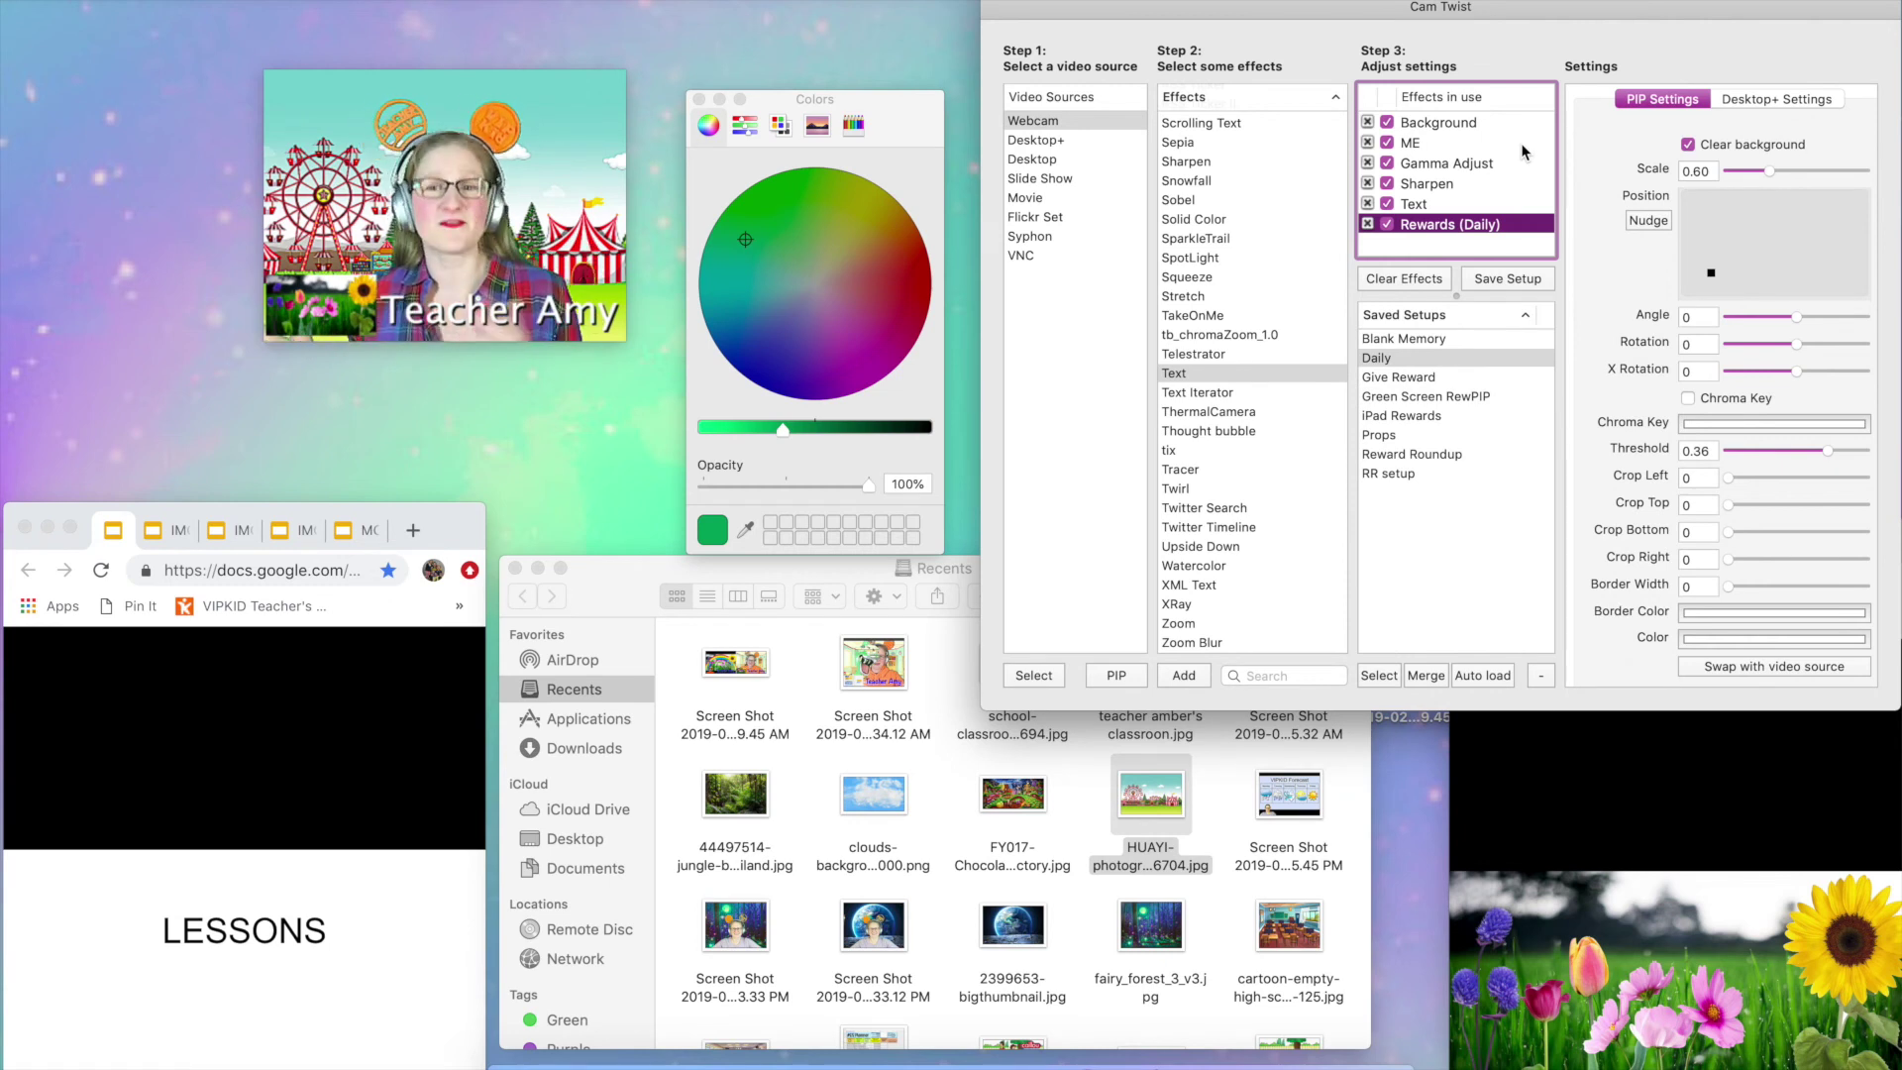
- Load the Give Reward setup with Ctrl+2, then Green Screen RewPIP with Ctrl+3
left_click(1127, 384)
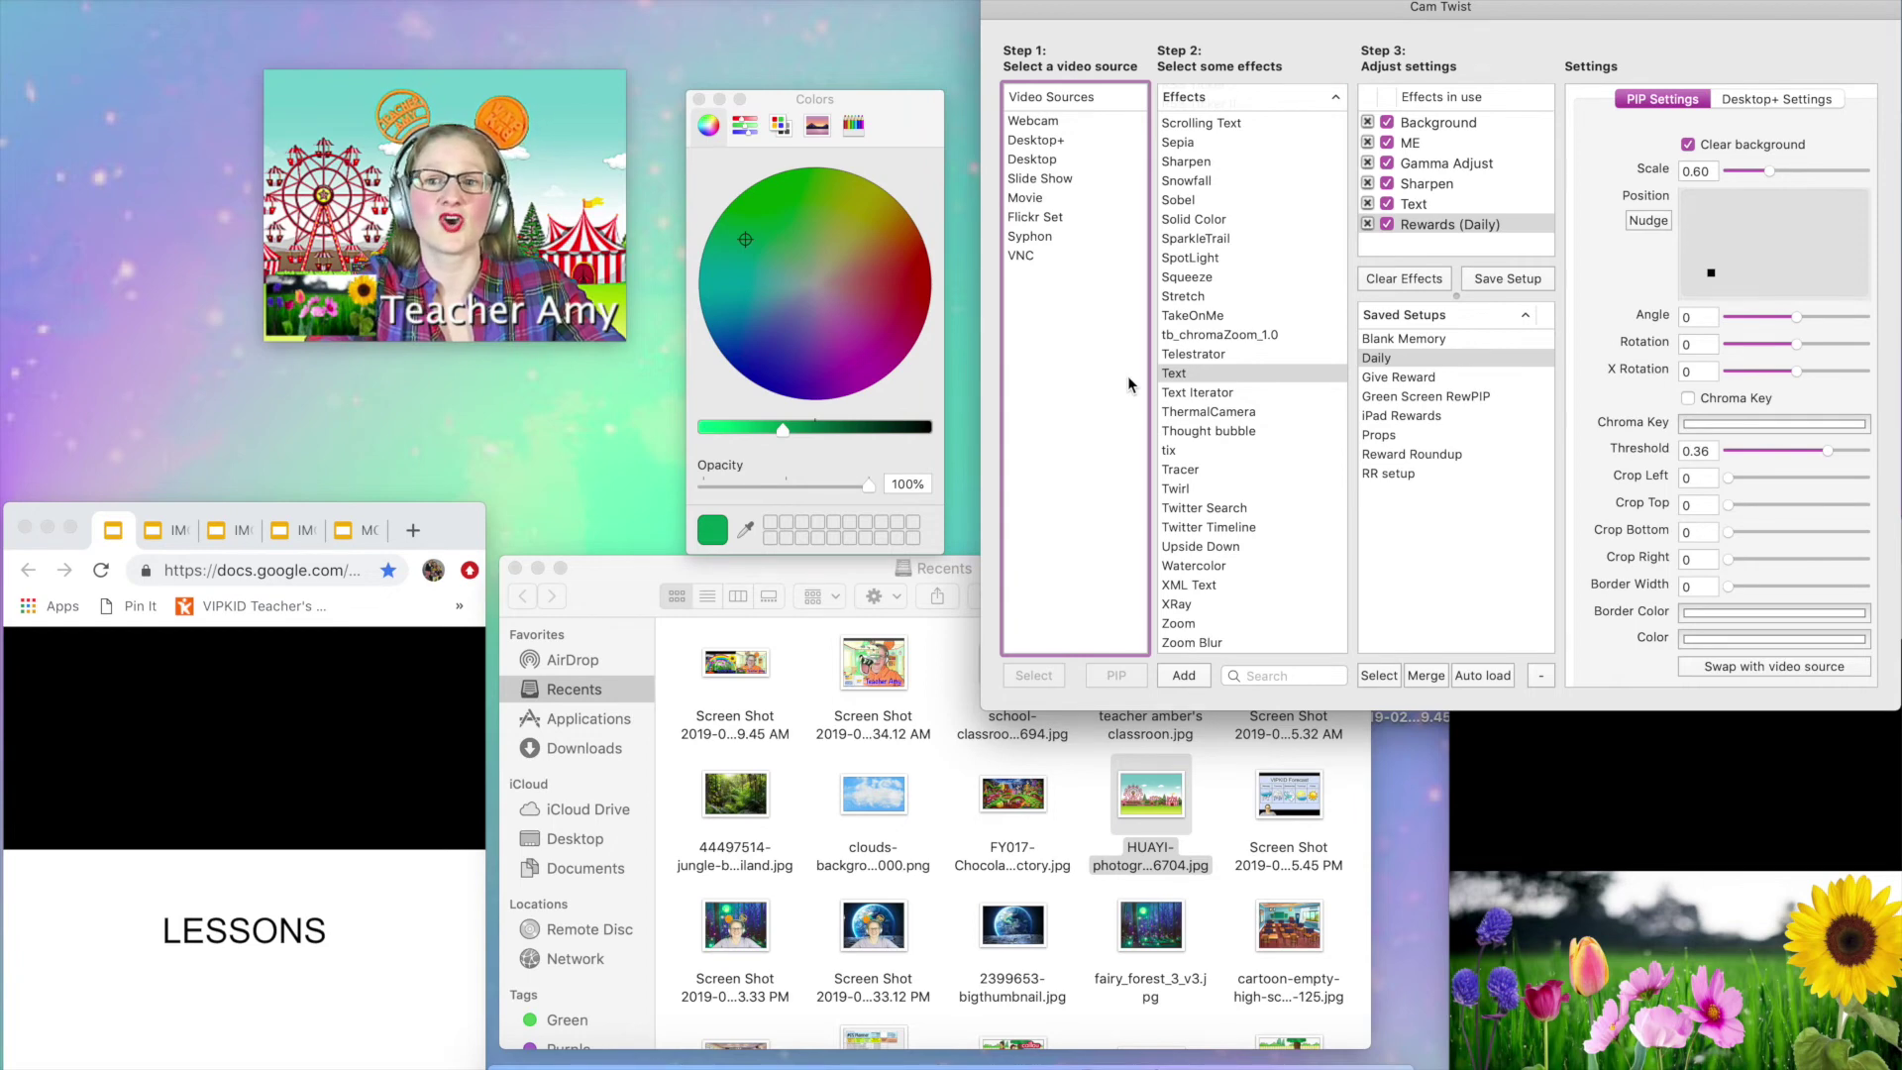
key("ctrl+2")
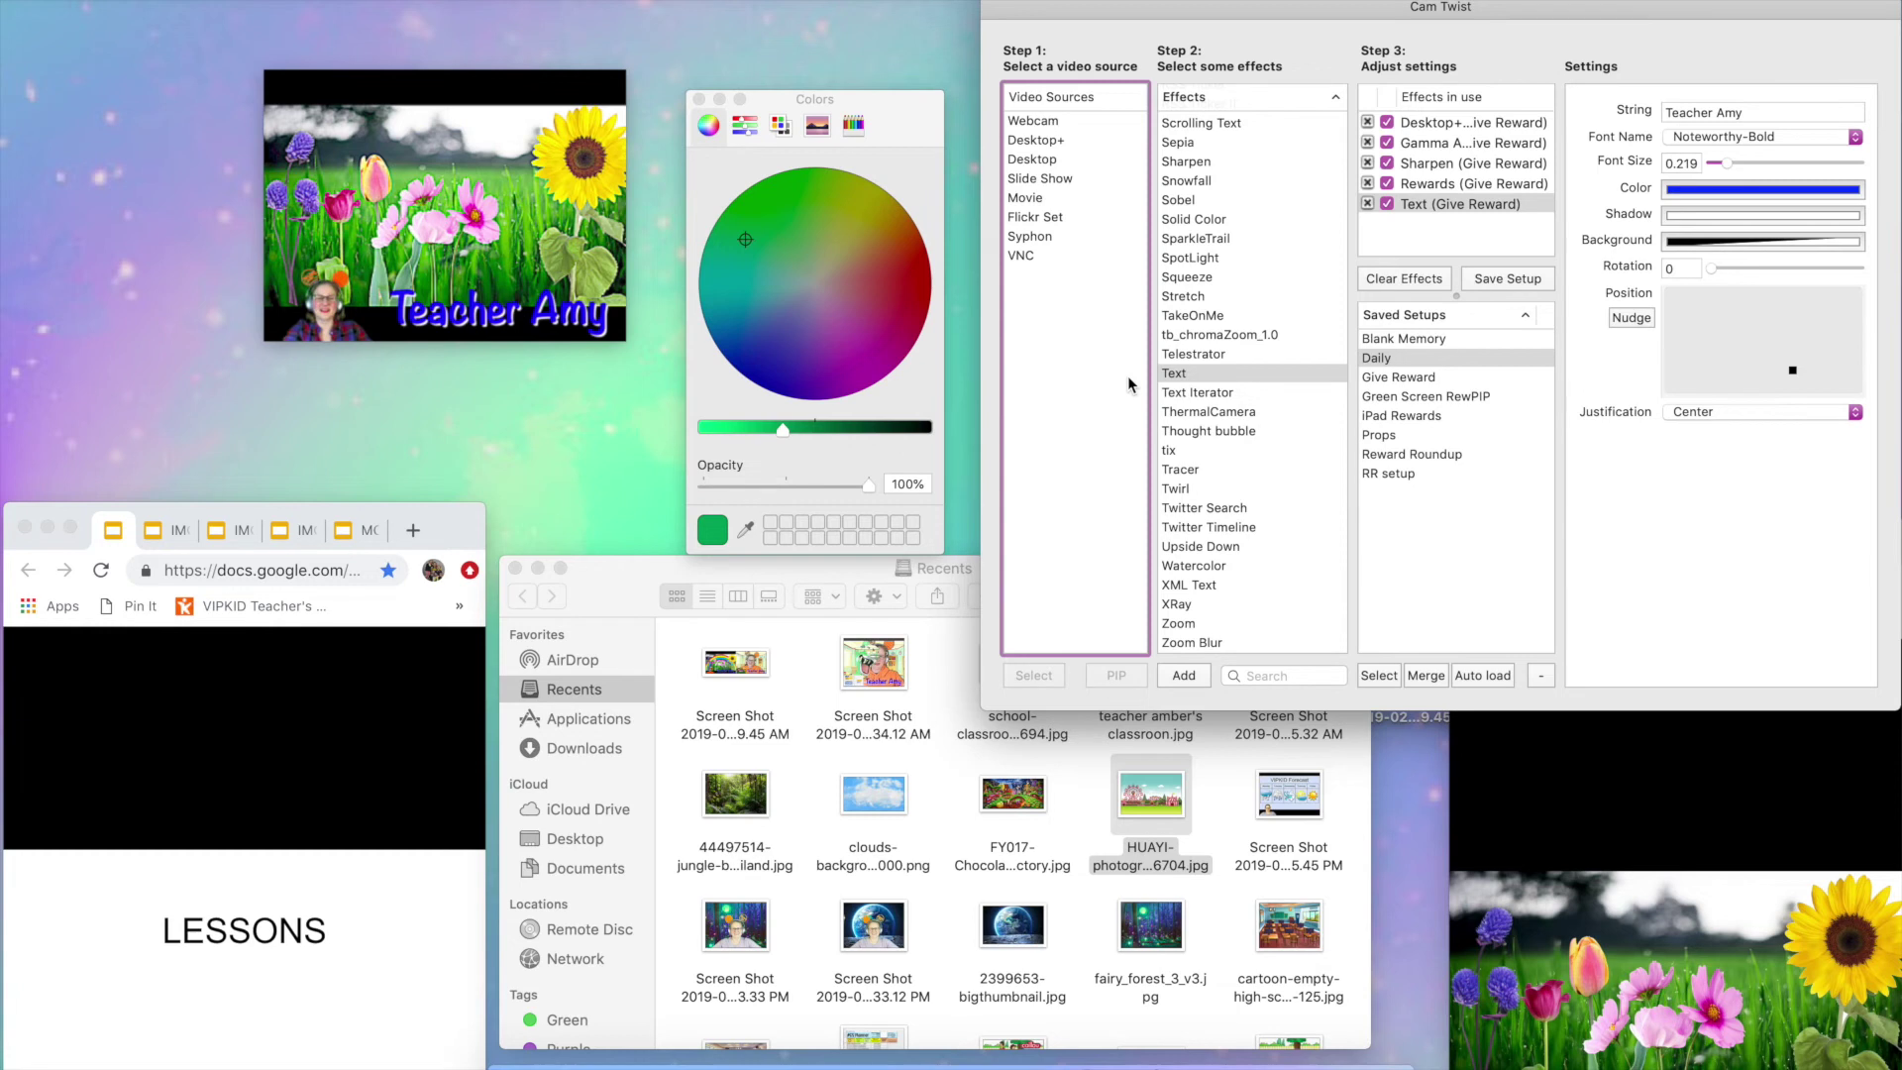
key("ctrl+3")
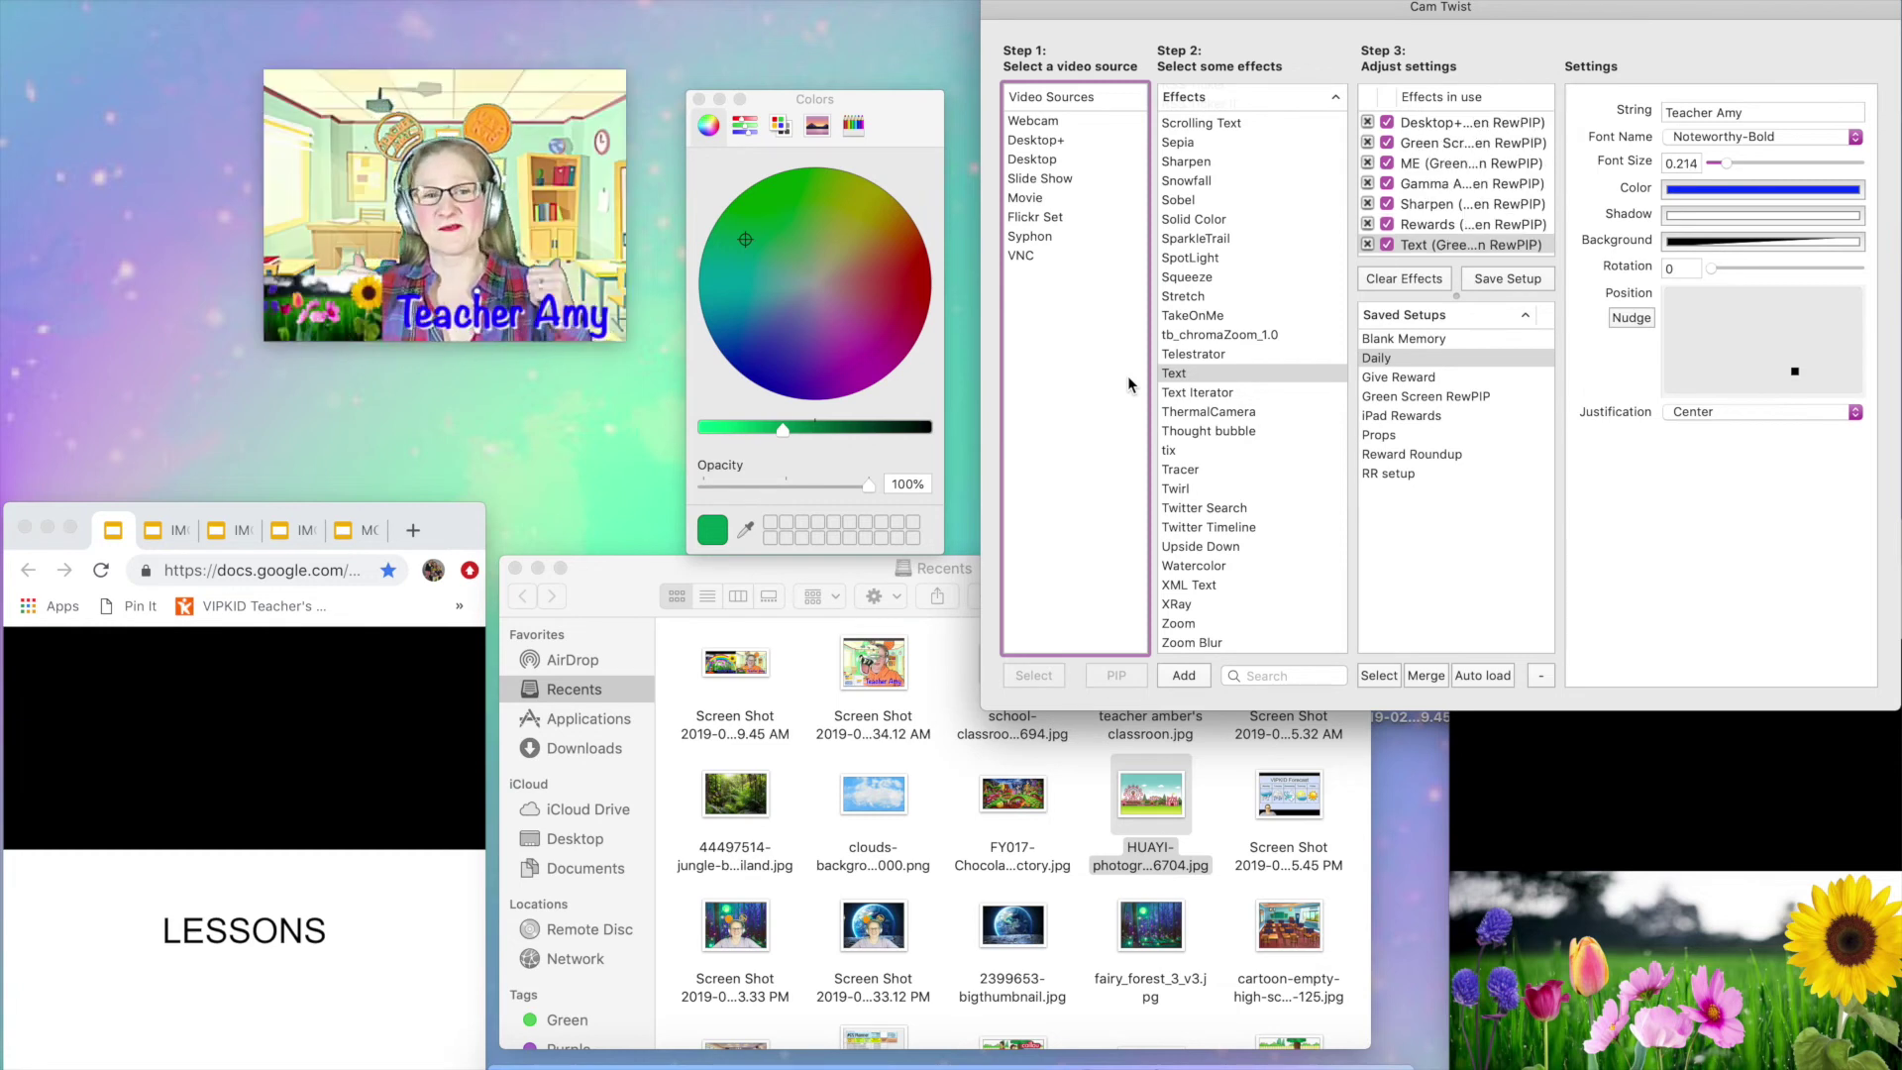